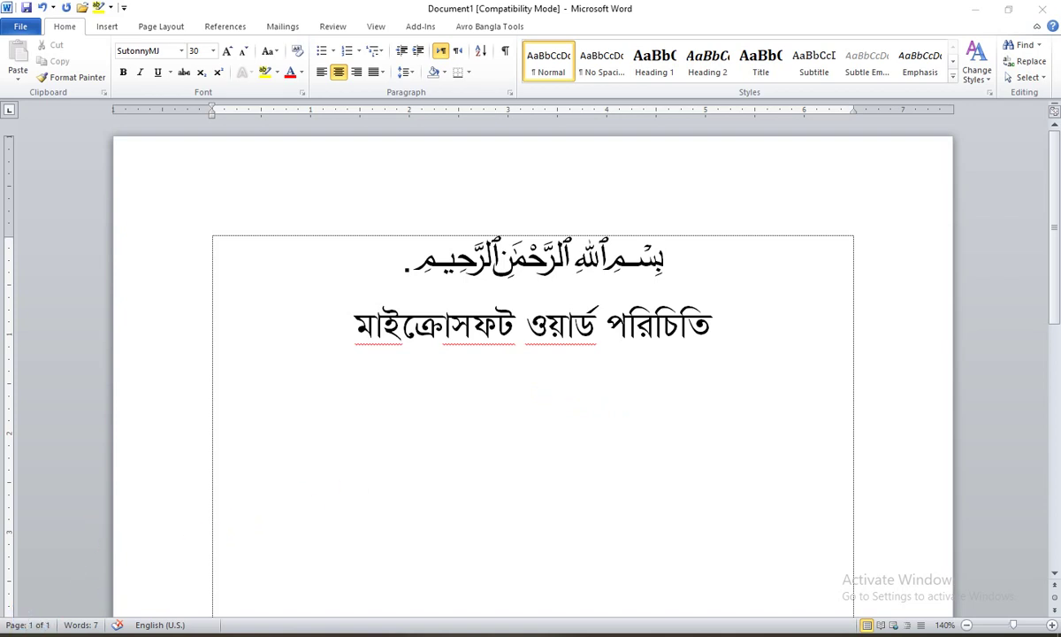
# Open the Start menu and expand the Microsoft Office folder to list the Office 2010 programs
pyautogui.press('super')
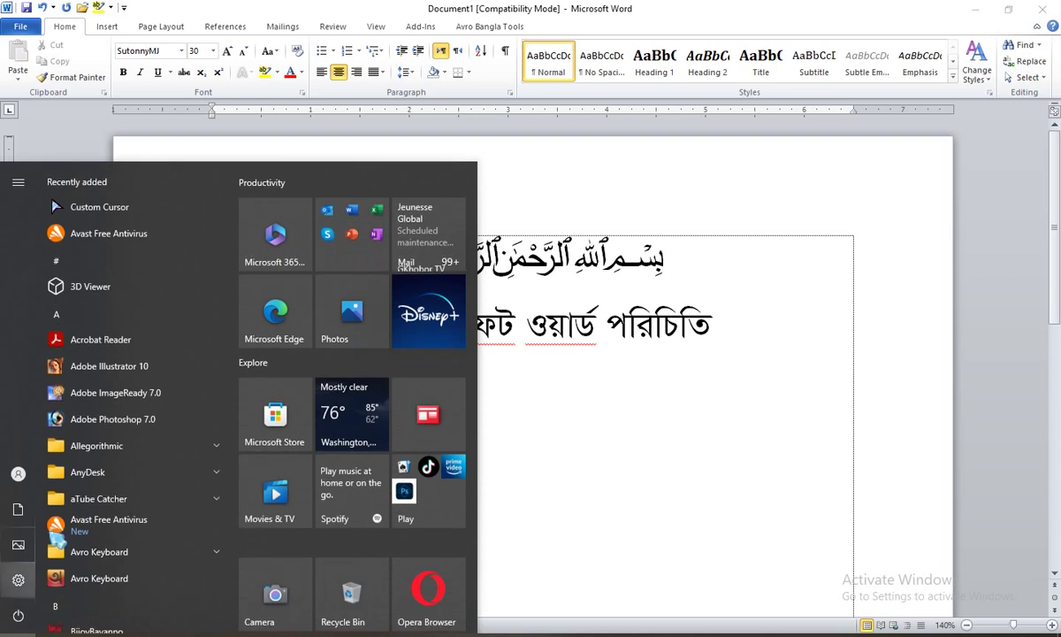
pyautogui.scroll(-3, 124, 371)
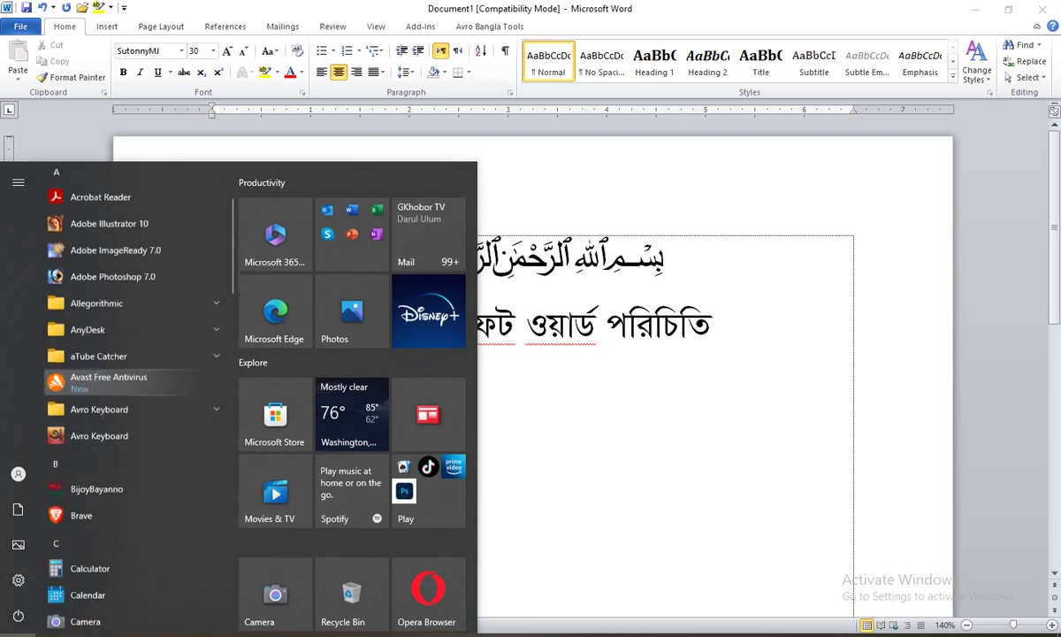
pyautogui.scroll(-3, 128, 371)
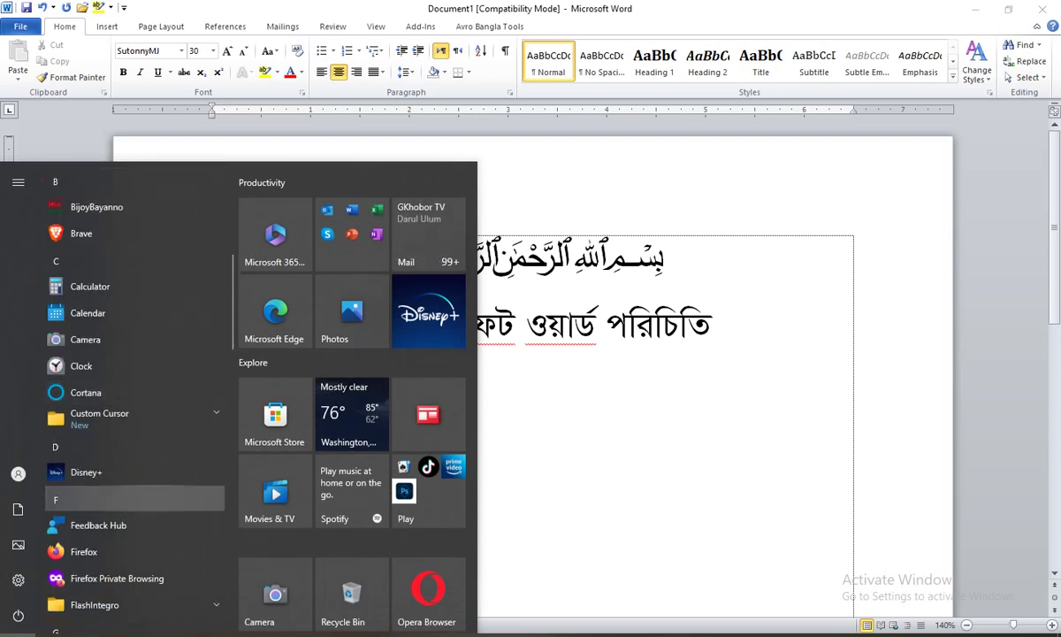
pyautogui.scroll(-4, 128, 371)
pyautogui.scroll(-5, 133, 398)
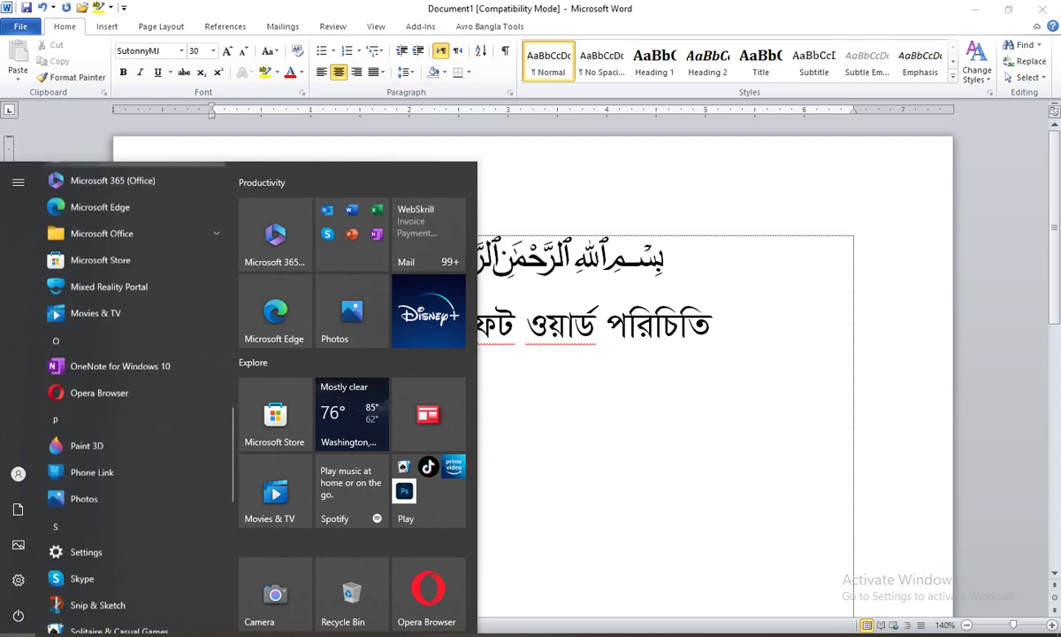
pyautogui.scroll(1, 132, 442)
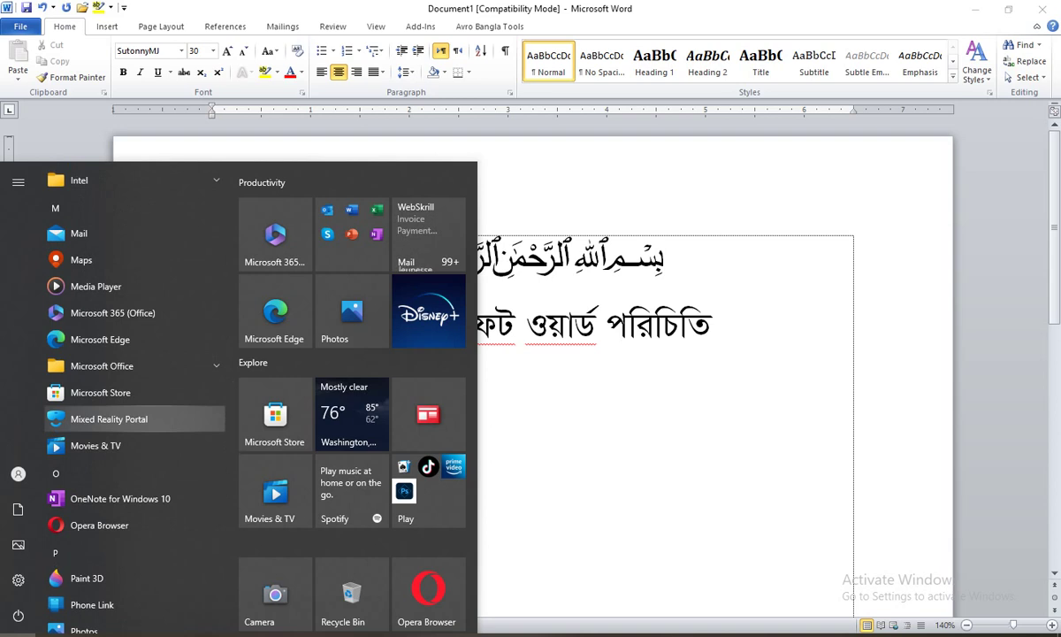
pyautogui.scroll(-1, 133, 418)
pyautogui.scroll(1, 132, 418)
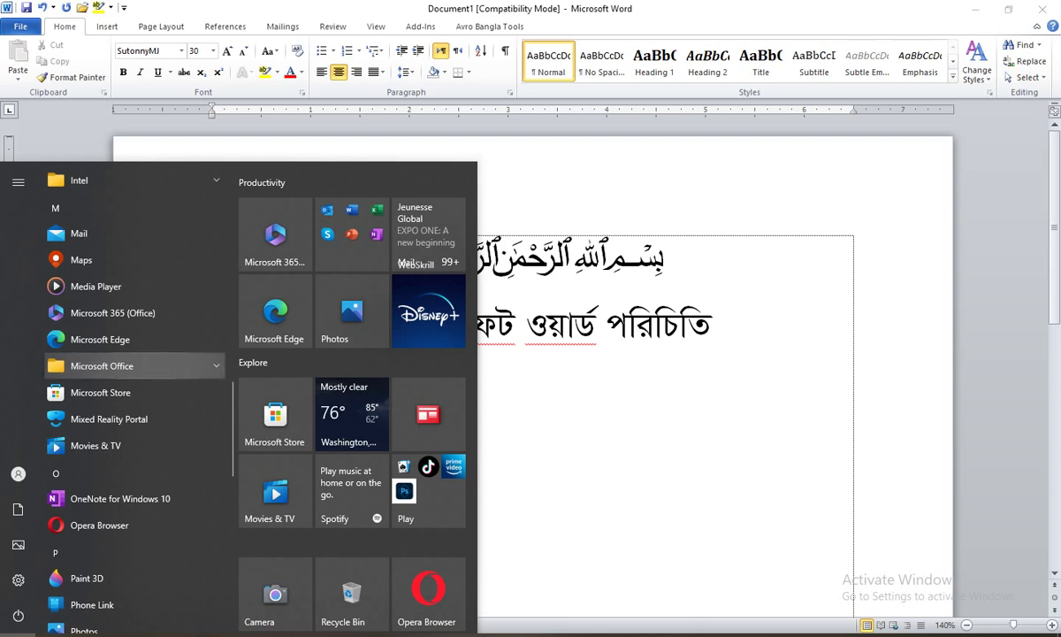
pyautogui.click(115, 366)
pyautogui.scroll(-3, 133, 353)
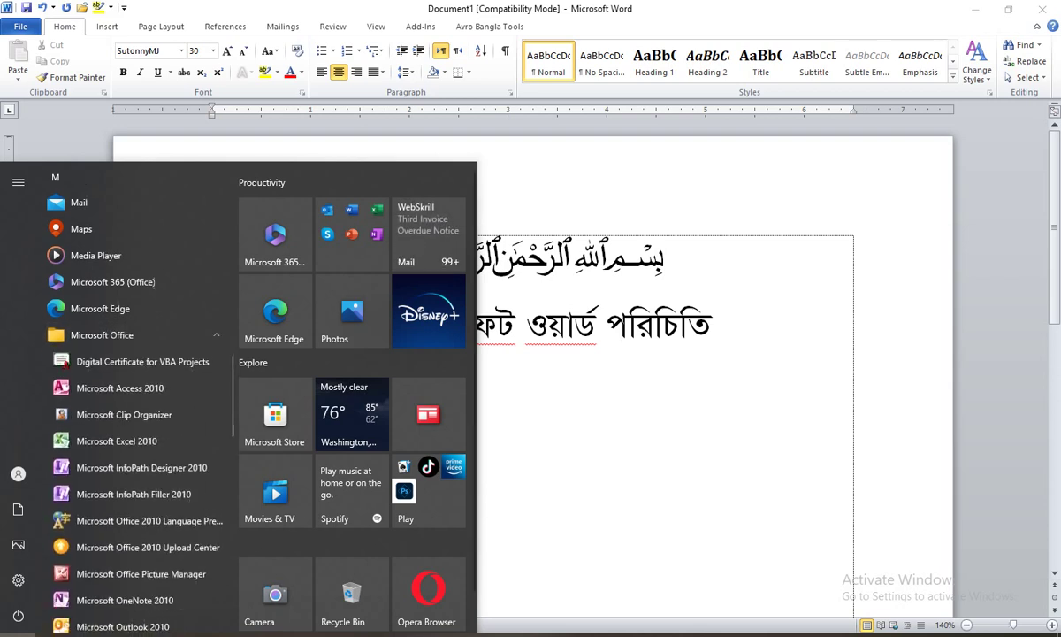
pyautogui.scroll(2, 132, 354)
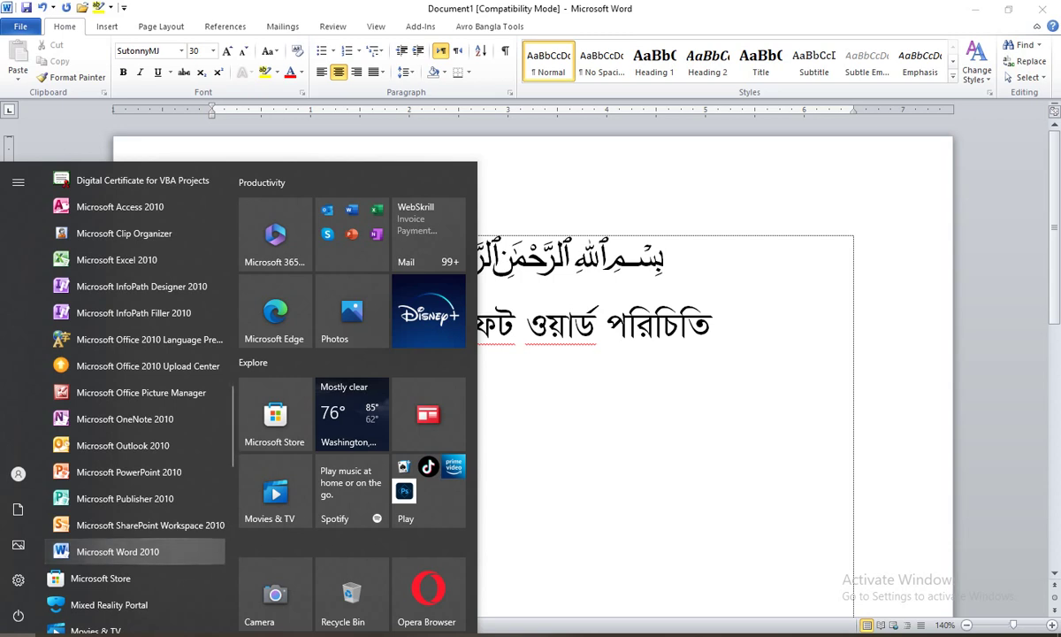
# Launch Microsoft Word 2010 for a blank document, then return to Document1
pyautogui.click(117, 551)
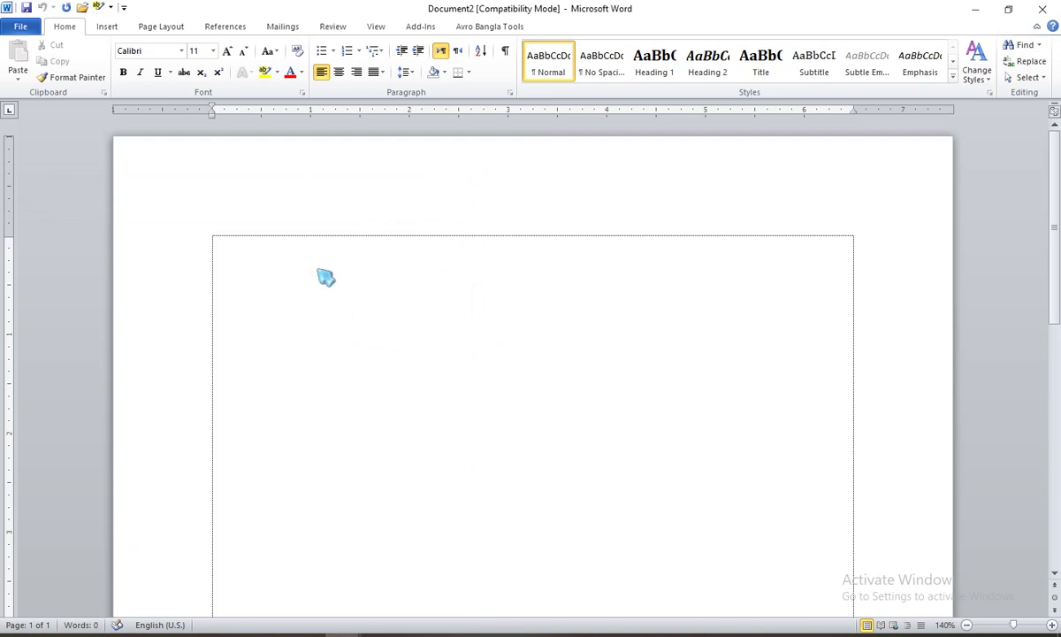
pyautogui.hotkey('alt', 'F4')
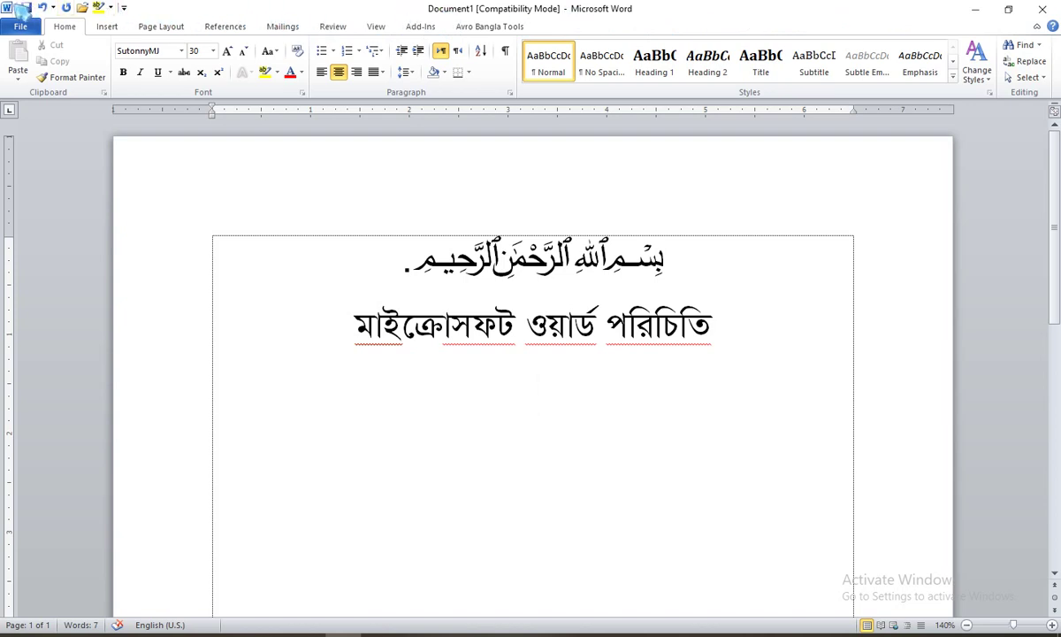
pyautogui.click(124, 7)
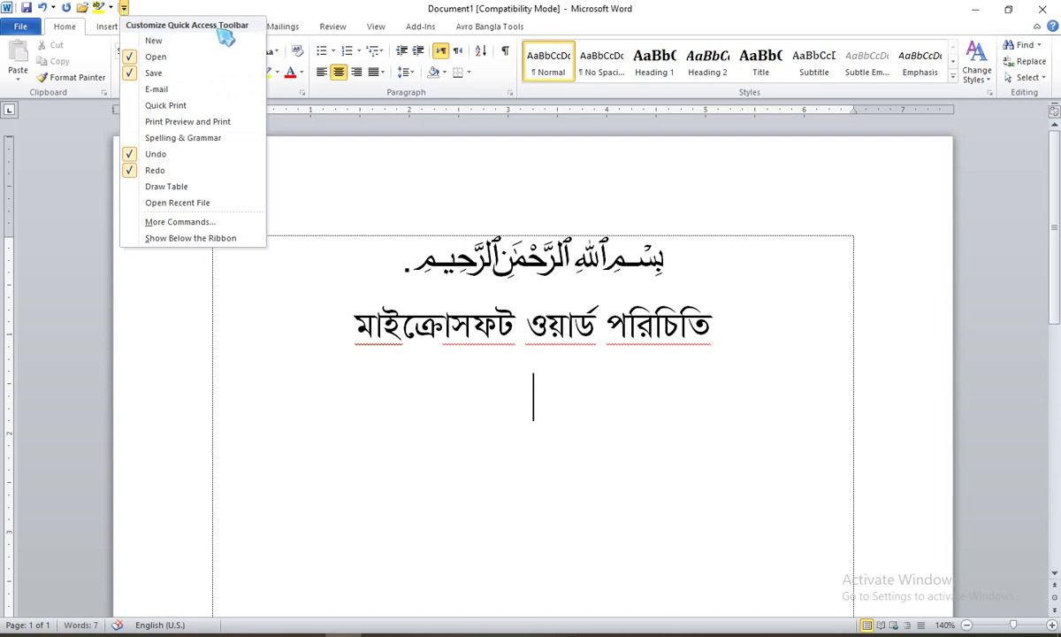
pyautogui.click(687, 18)
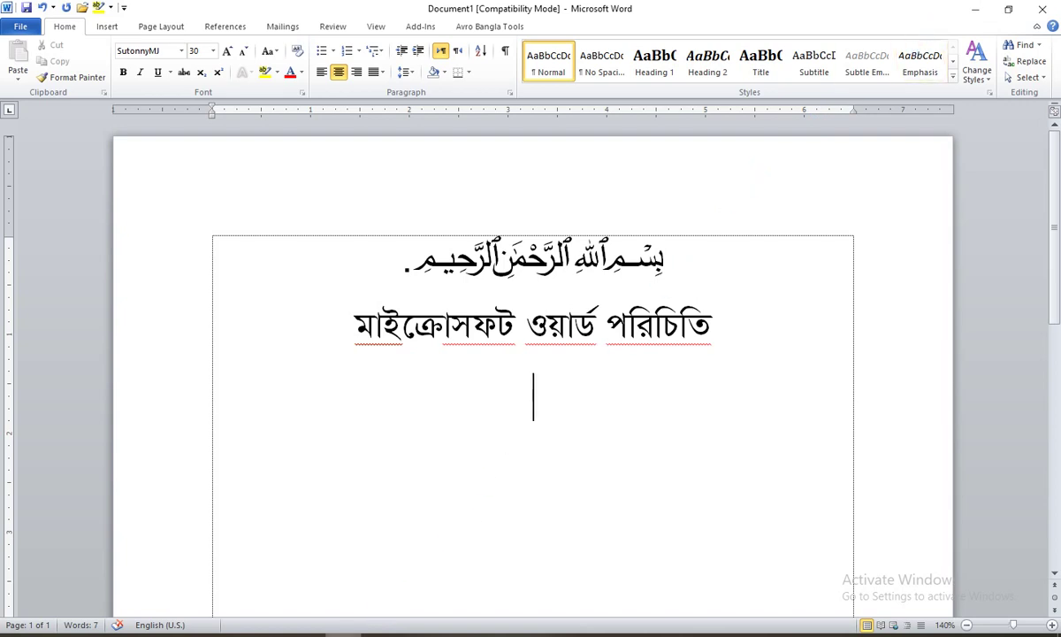
pyautogui.moveTo(344, 633)
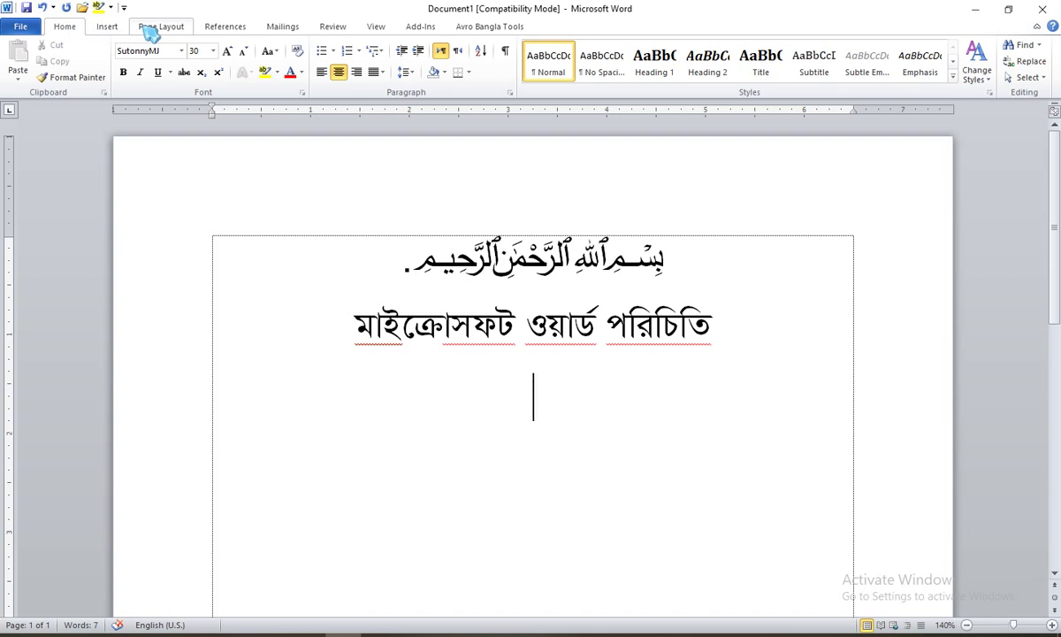
# Open Backstage Info, then switch among the Home, Insert and Page Layout ribbon tabs
pyautogui.click(21, 27)
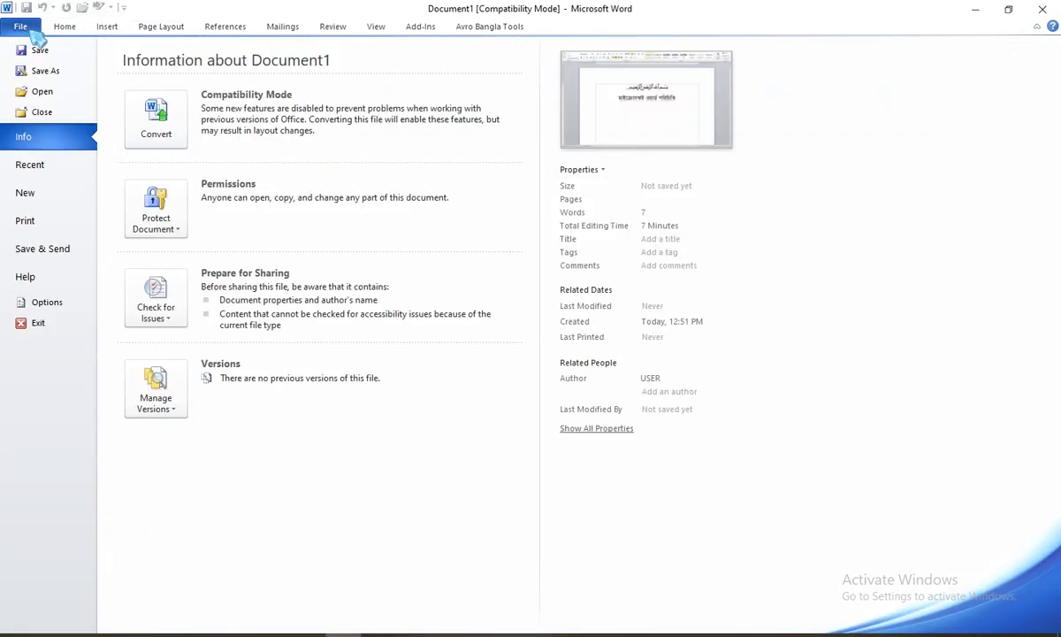
pyautogui.click(64, 26)
pyautogui.click(107, 27)
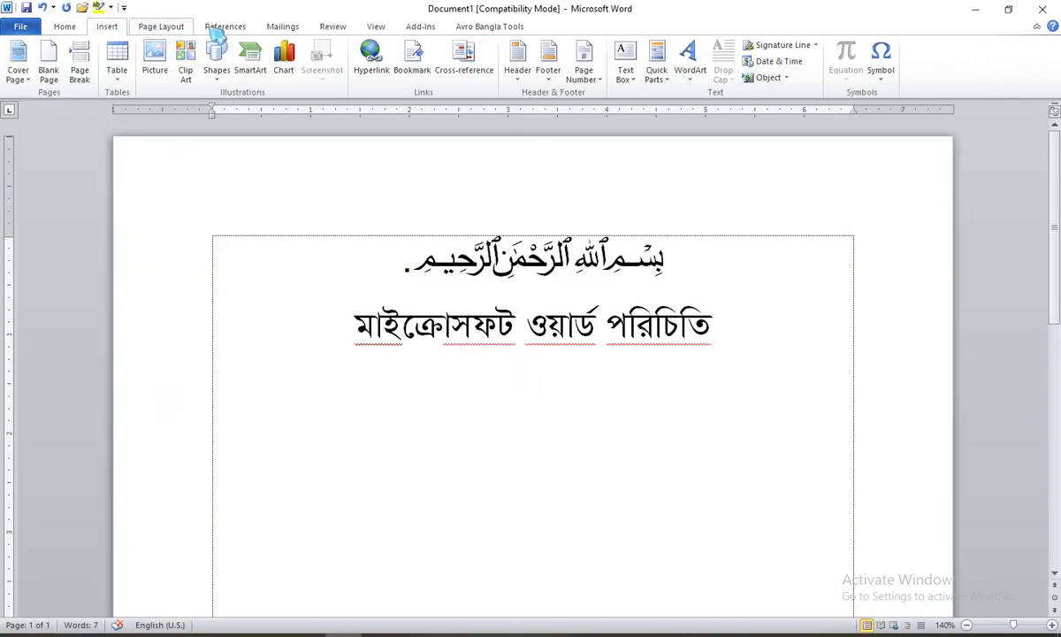
pyautogui.scroll(-3, 221, 29)
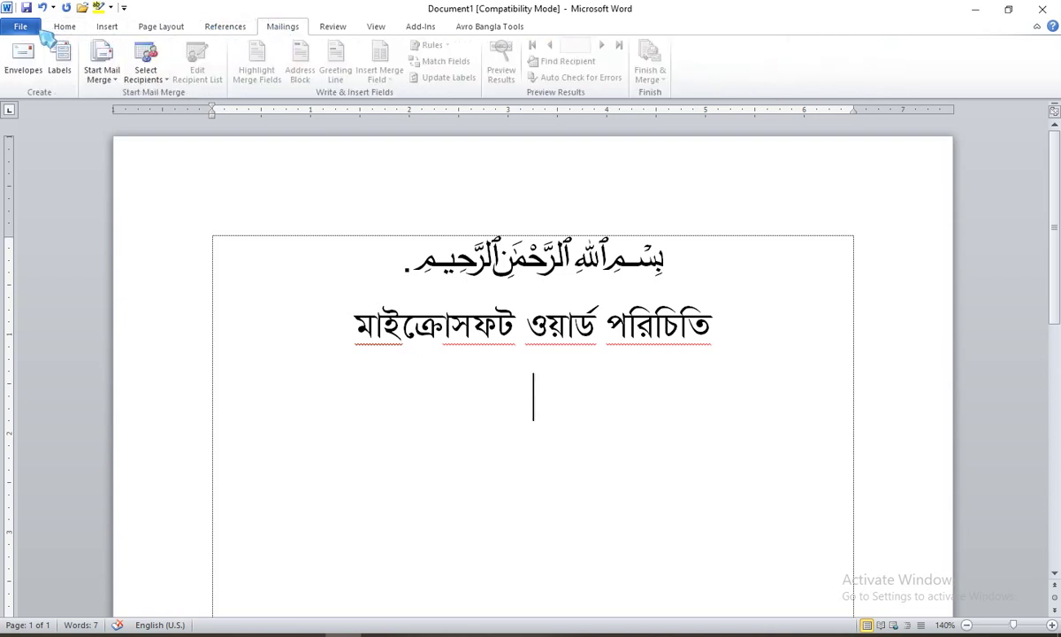
pyautogui.click(69, 27)
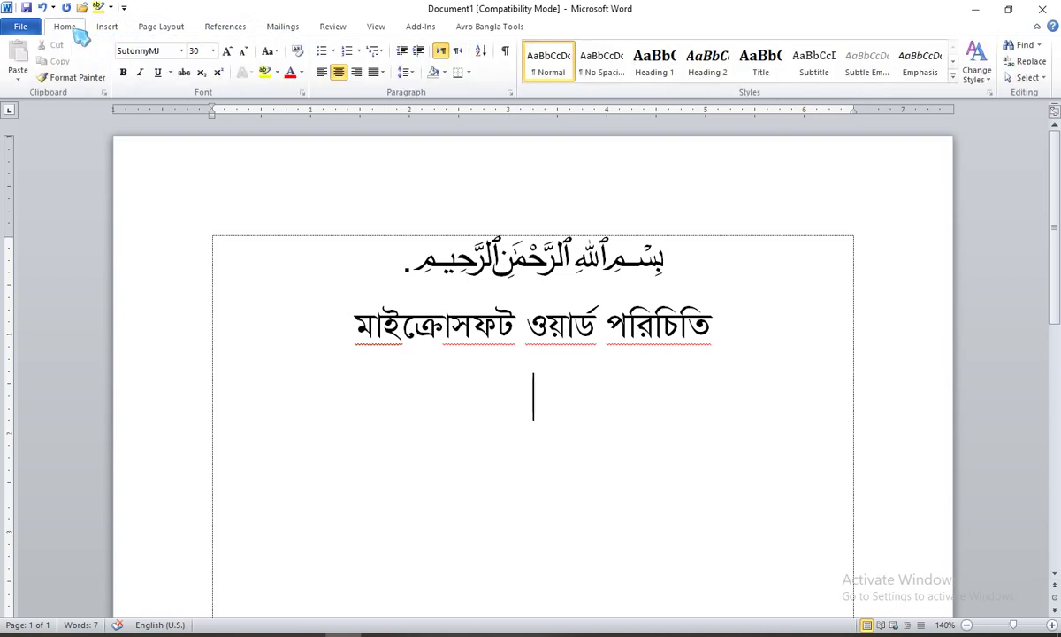
pyautogui.click(105, 28)
pyautogui.click(64, 28)
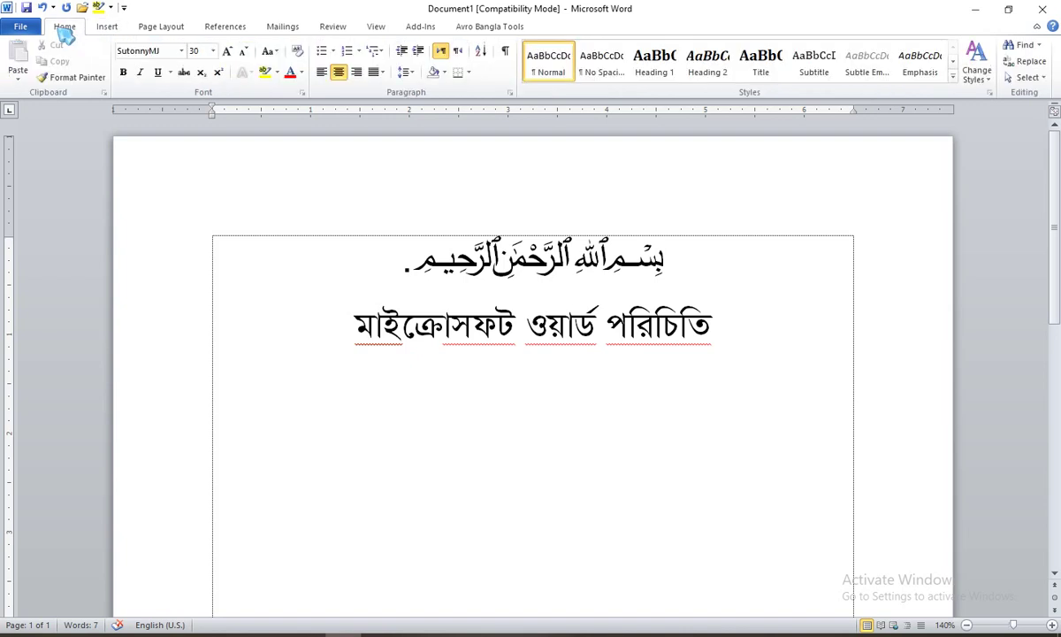
pyautogui.click(106, 27)
pyautogui.click(160, 27)
pyautogui.click(107, 28)
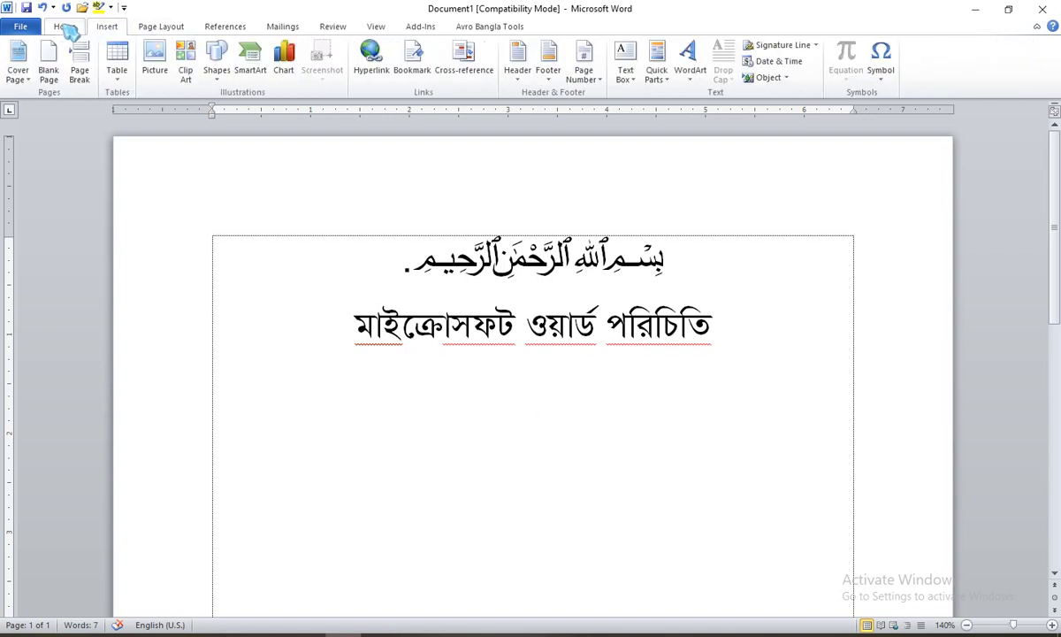
# Browse the Home, Page Layout, Review and Insert tabs, then open and close Backstage Info
pyautogui.click(67, 27)
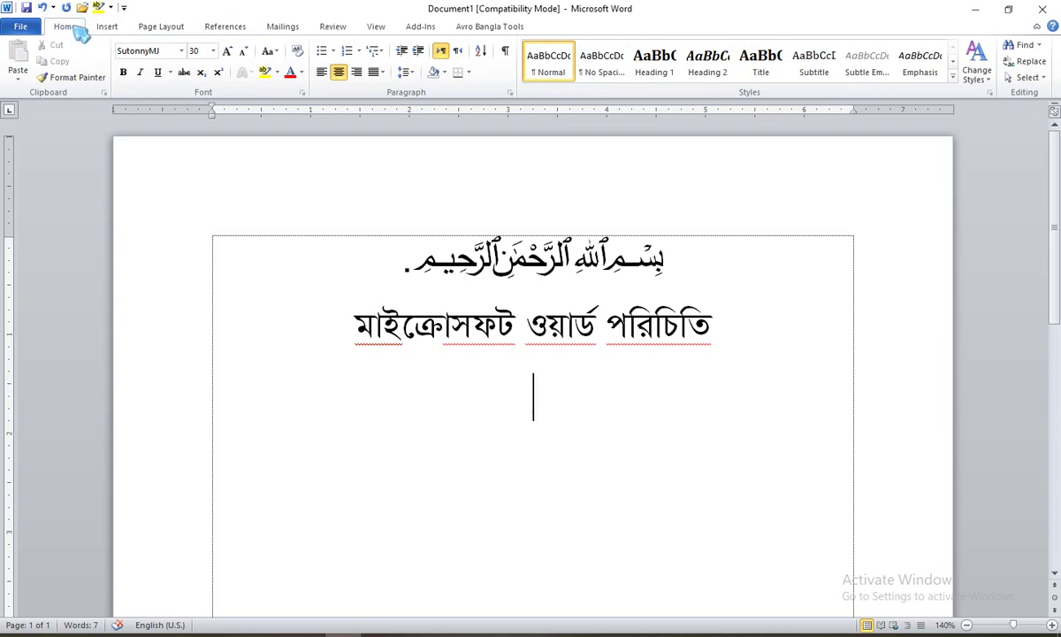
pyautogui.click(104, 27)
pyautogui.click(71, 27)
pyautogui.click(111, 28)
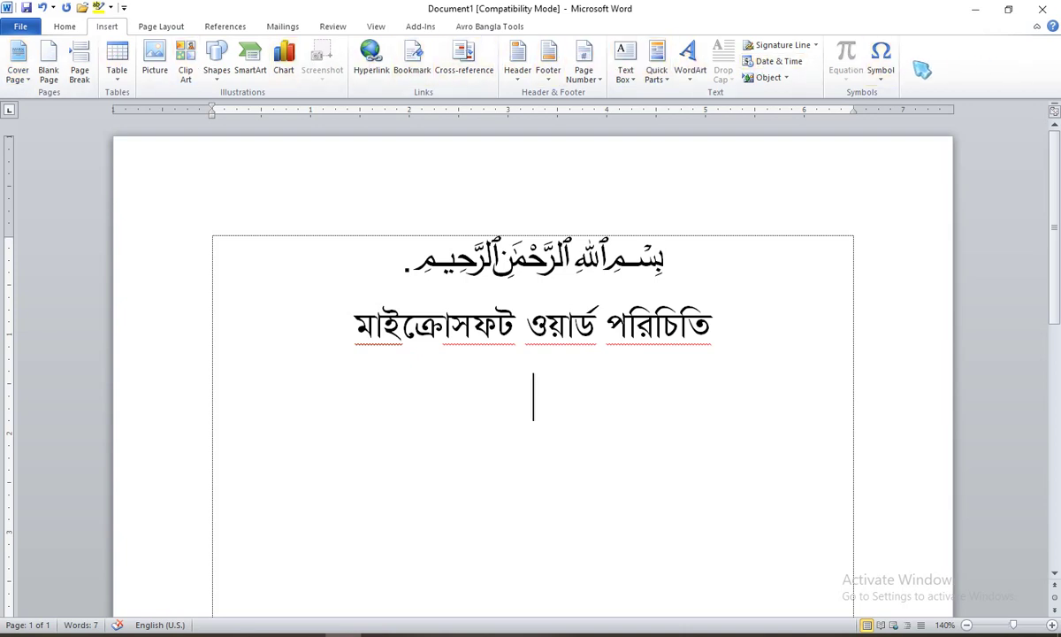
pyautogui.click(76, 32)
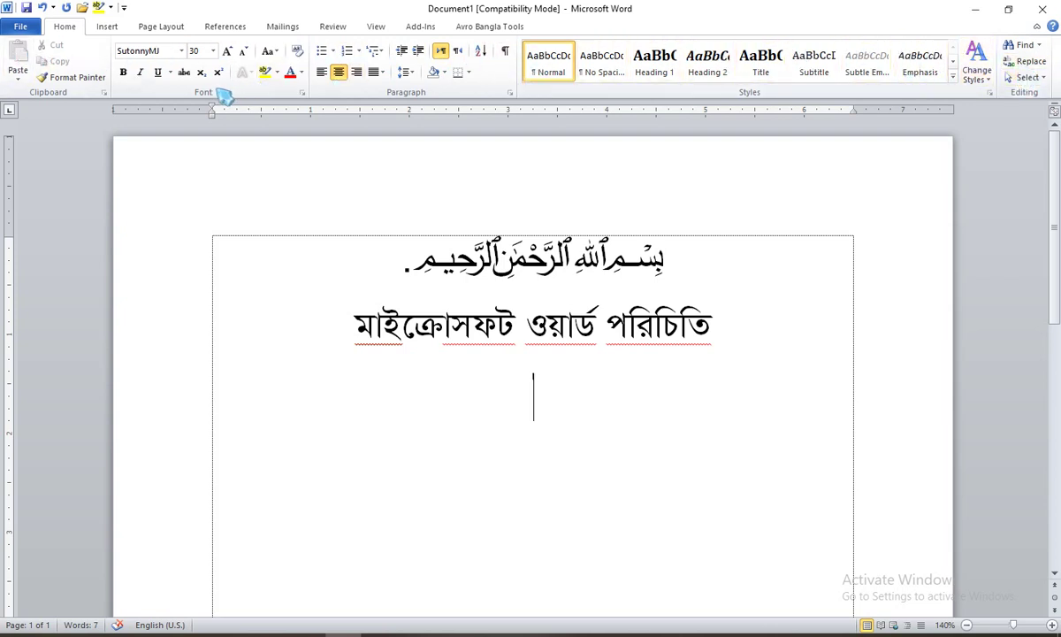
pyautogui.click(109, 27)
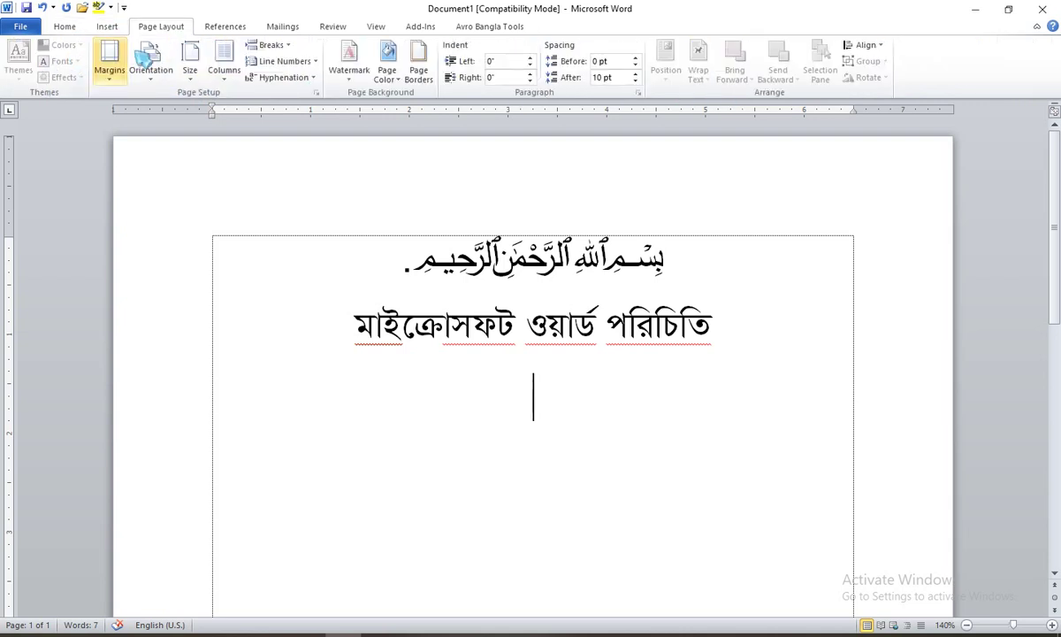
pyautogui.click(333, 26)
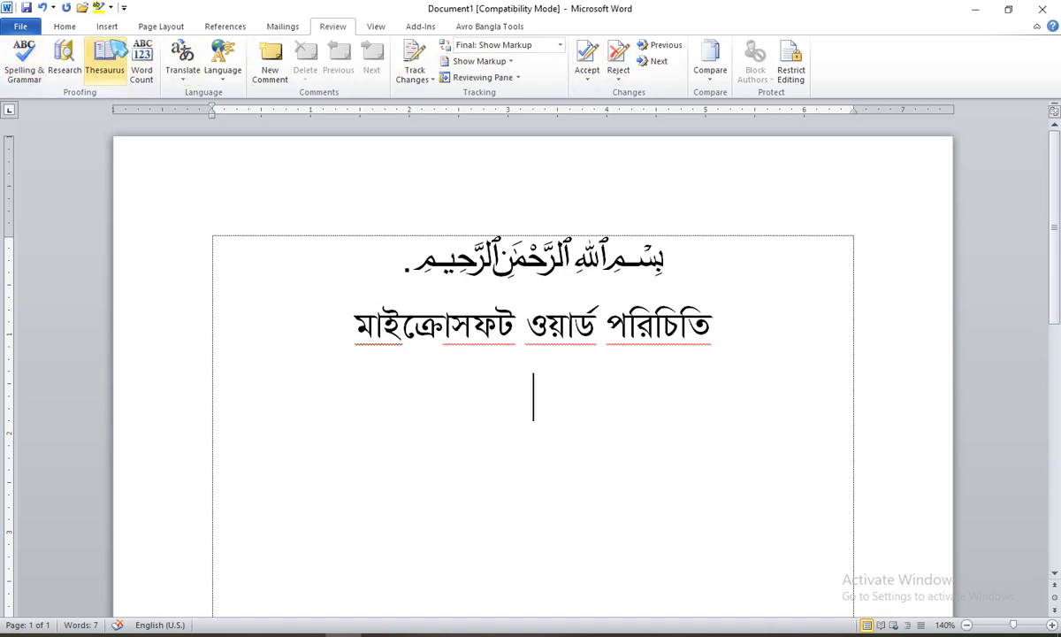
pyautogui.click(70, 28)
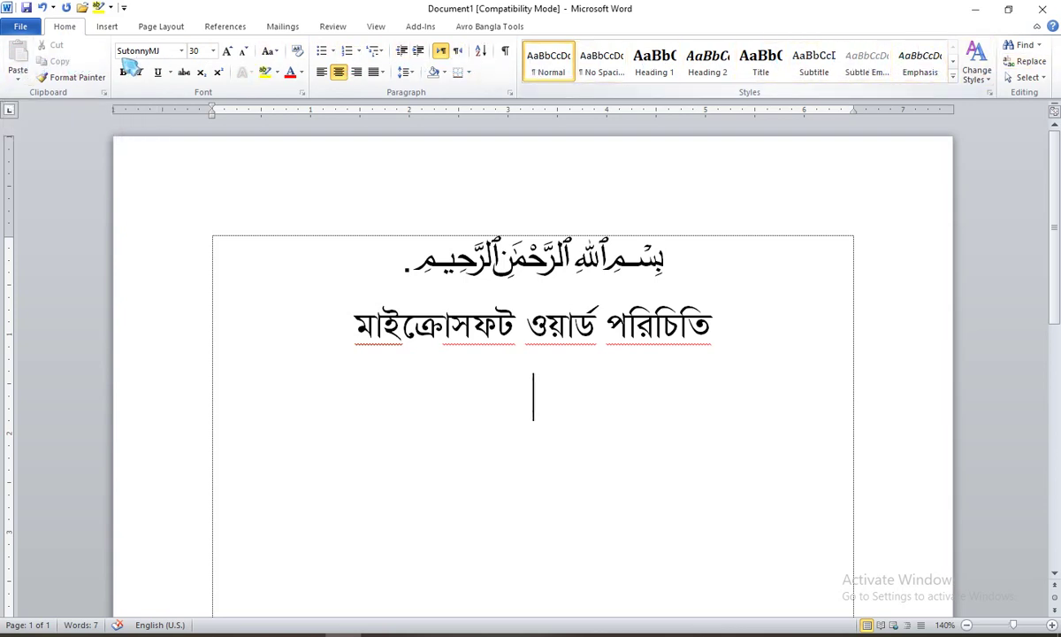
pyautogui.click(108, 27)
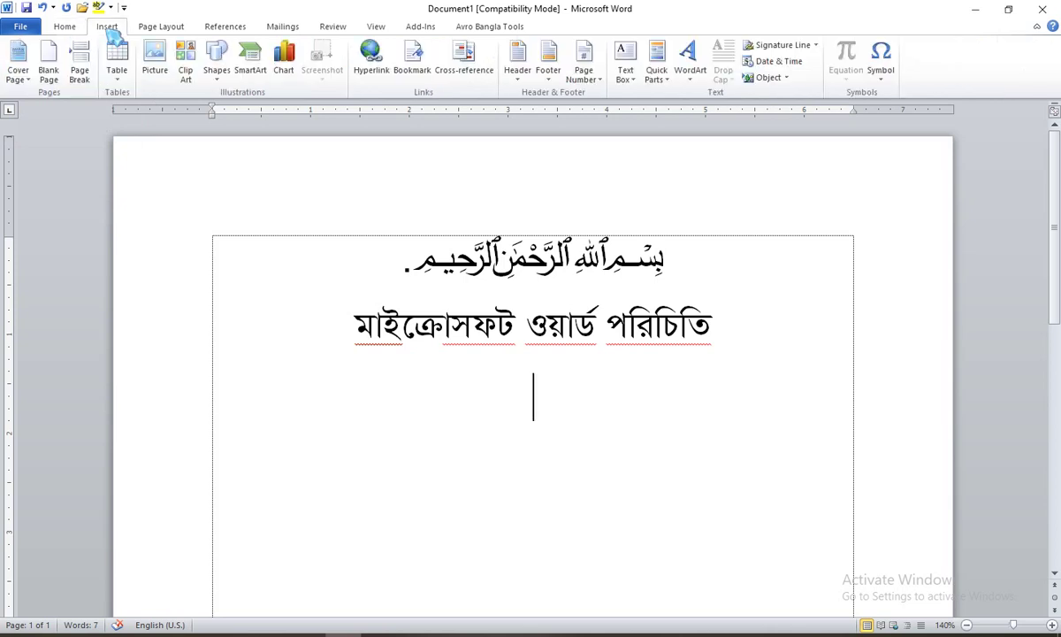
pyautogui.click(17, 27)
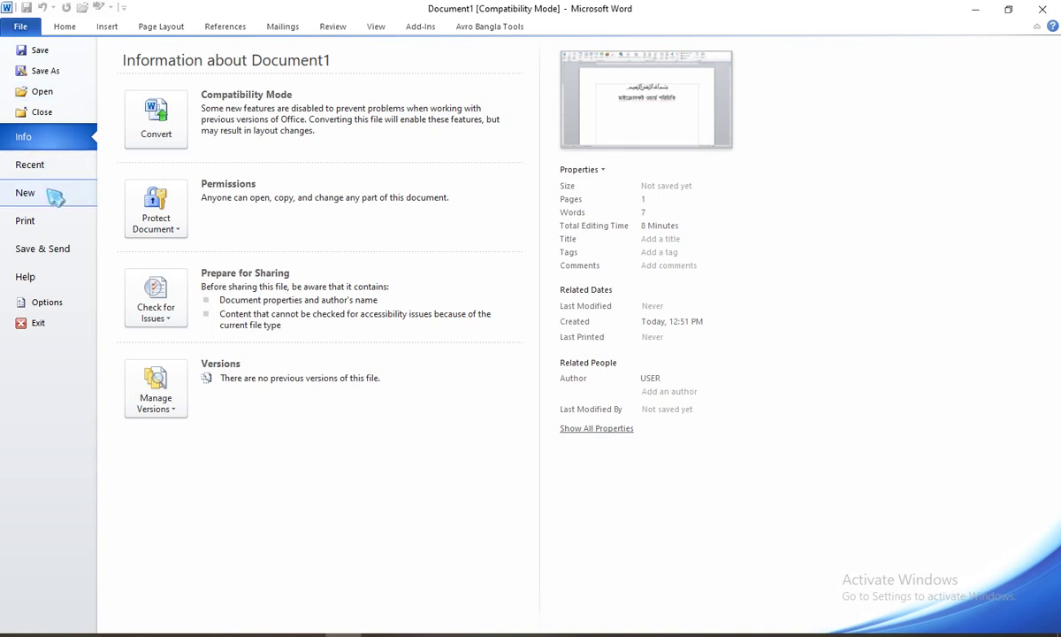
pyautogui.click(29, 29)
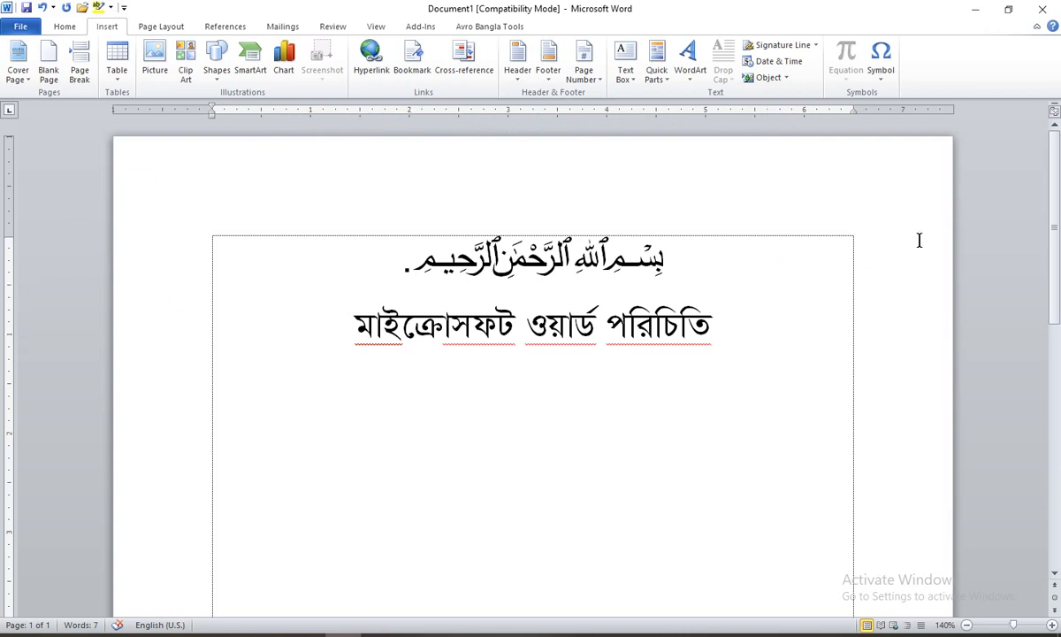
pyautogui.scroll(-5, 1055, 332)
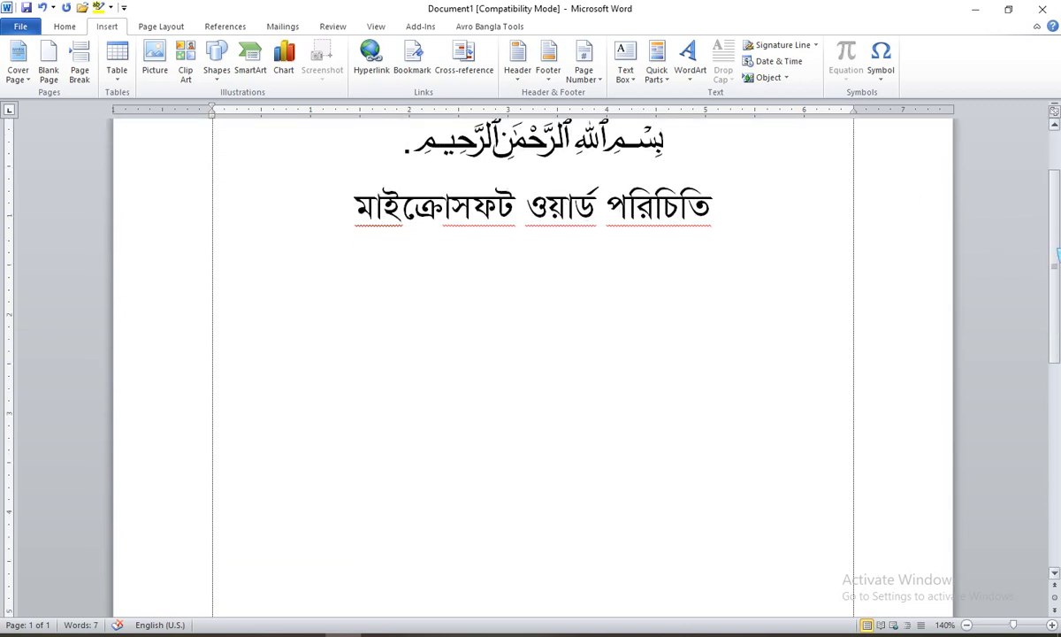
pyautogui.scroll(-3, 1056, 331)
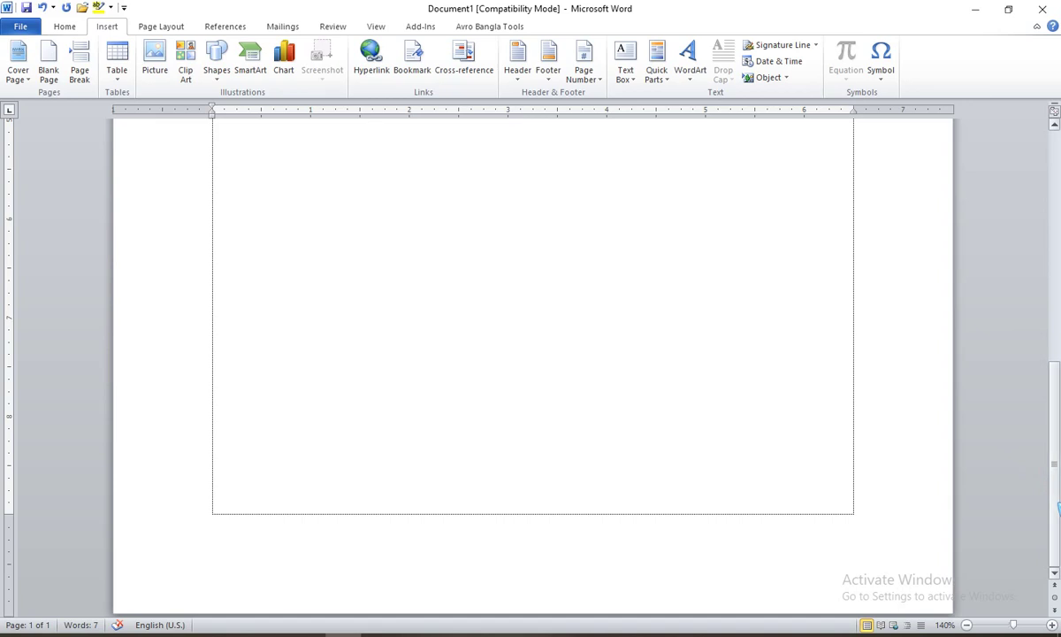
pyautogui.moveTo(1058, 504); pyautogui.dragTo(992, 168)
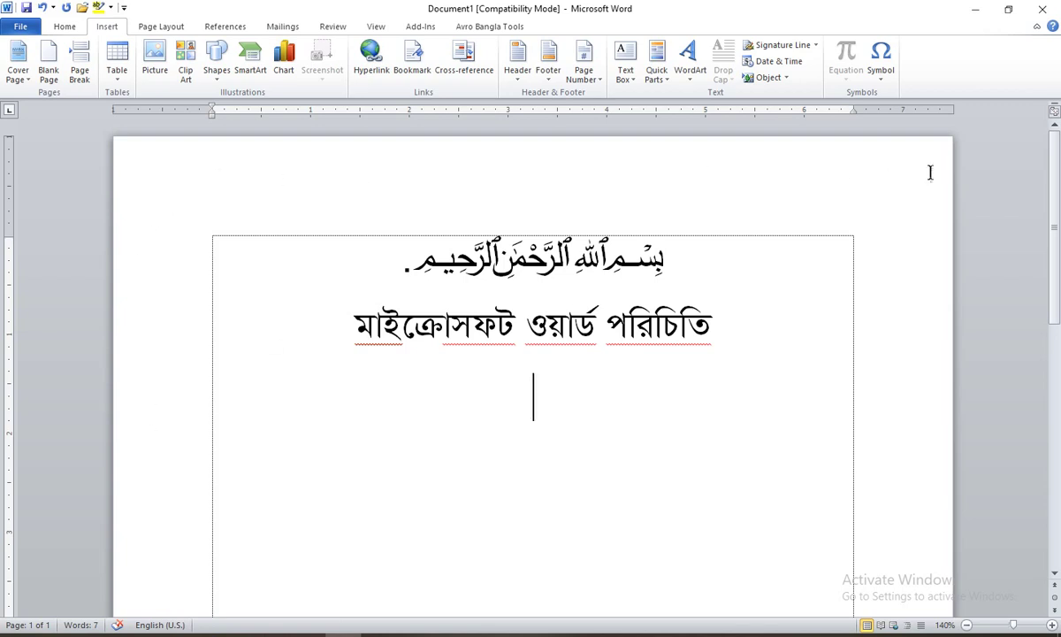
pyautogui.scroll(-5, 748, 402)
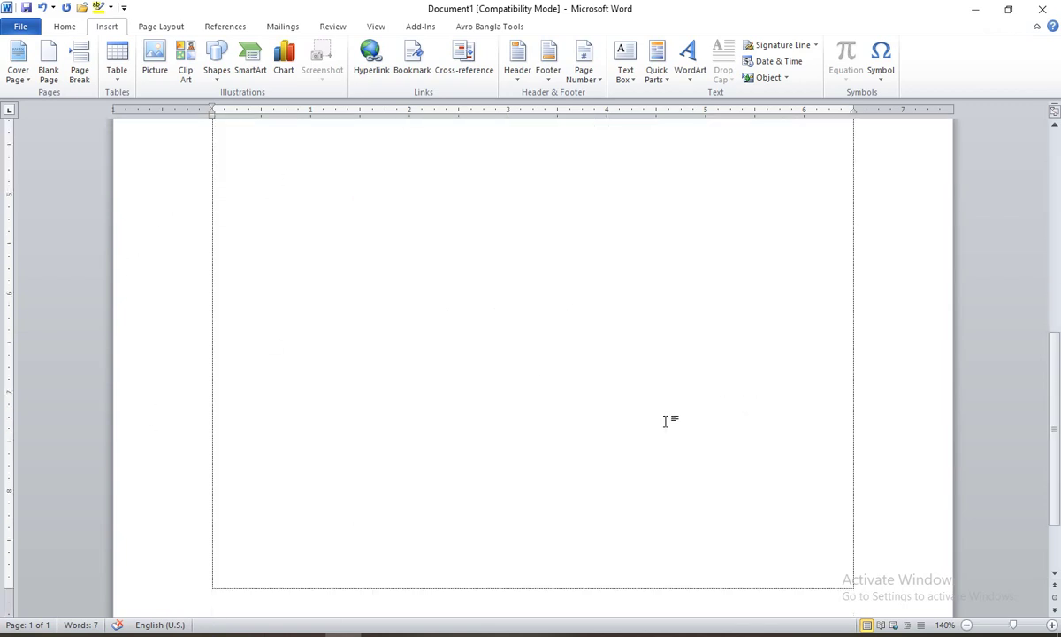
pyautogui.scroll(5, 142, 344)
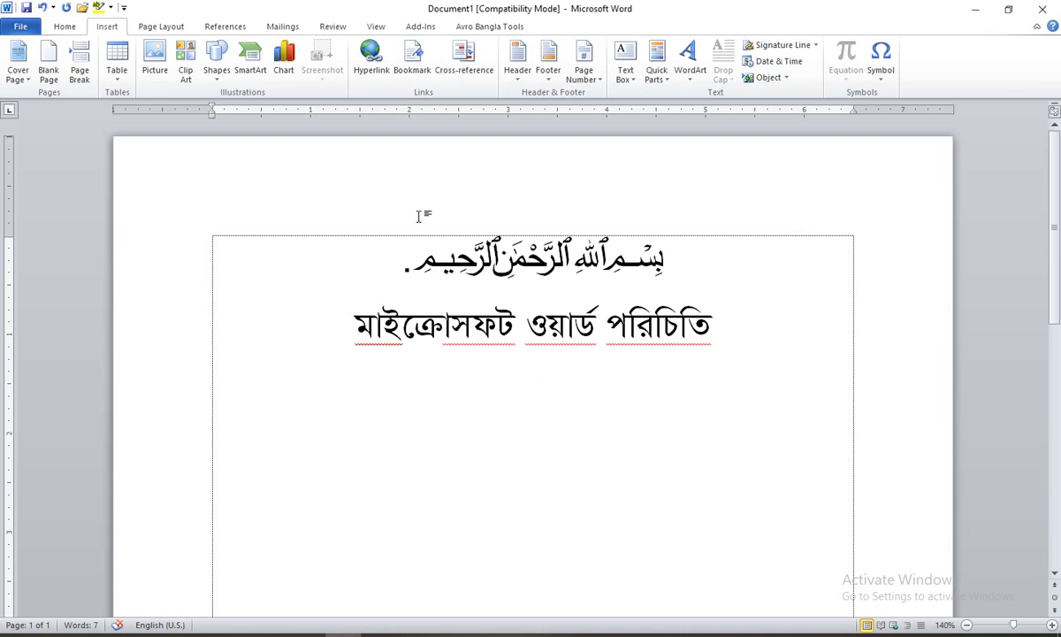
# Select the whole Bengali title line with the Home tab's formatting commands showing
pyautogui.moveTo(367, 247); pyautogui.dragTo(661, 388)
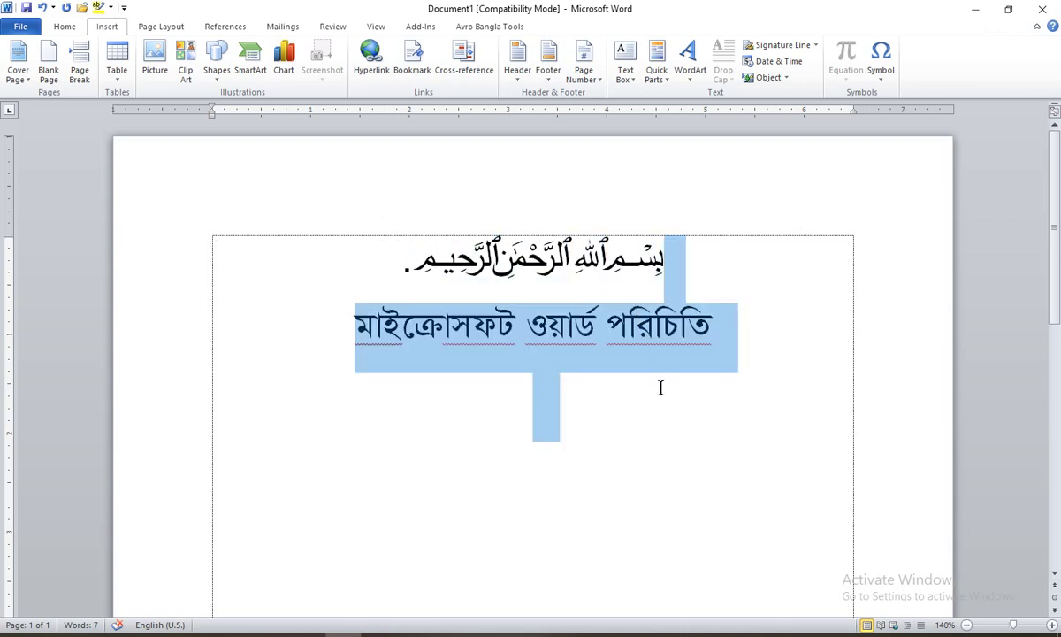
pyautogui.click(522, 321)
pyautogui.click(744, 324)
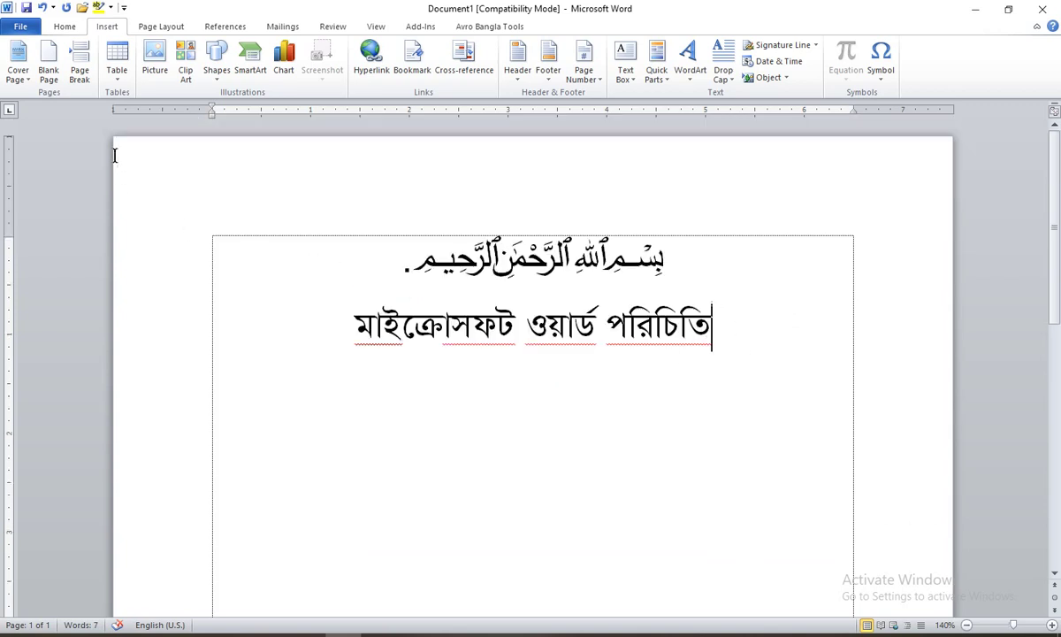
pyautogui.click(64, 25)
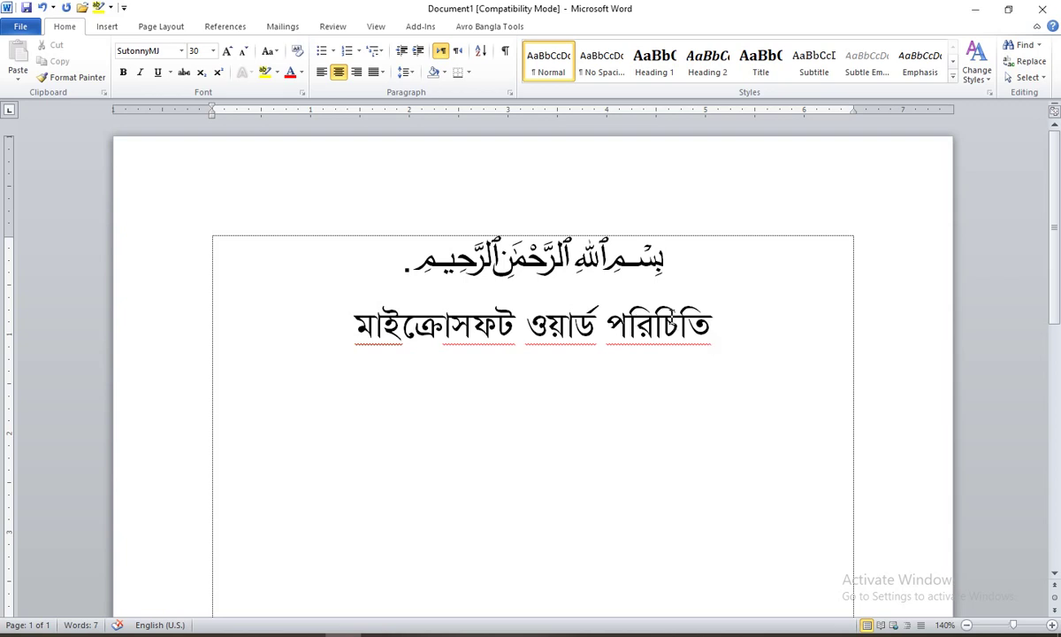
pyautogui.moveTo(763, 330); pyautogui.dragTo(319, 320)
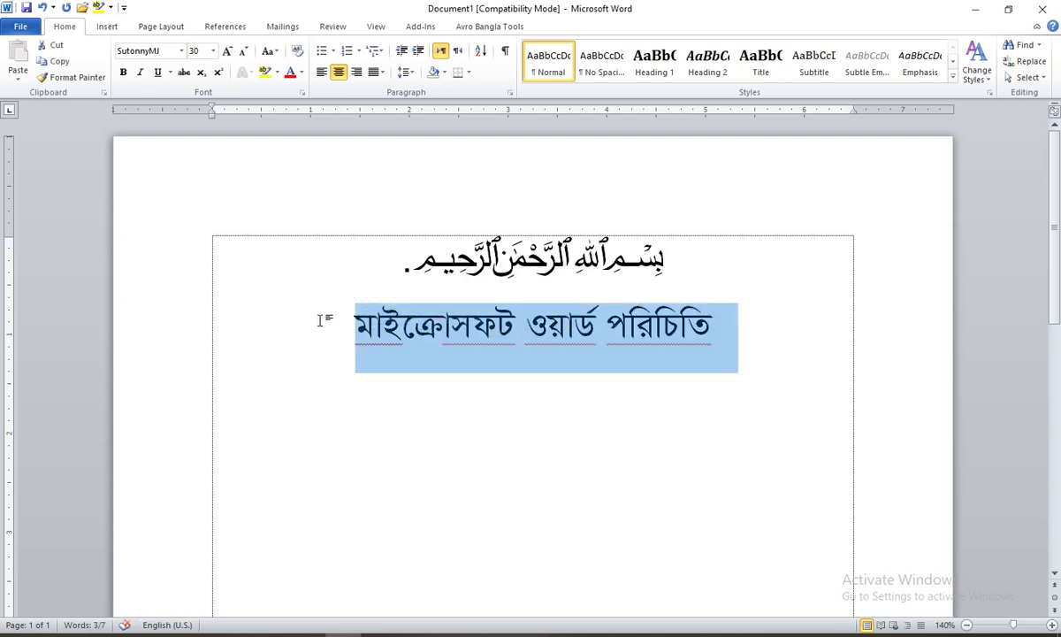
# Toggle Bold and then Italic on the Bengali line, ending with both off
pyautogui.click(126, 73)
pyautogui.click(126, 73)
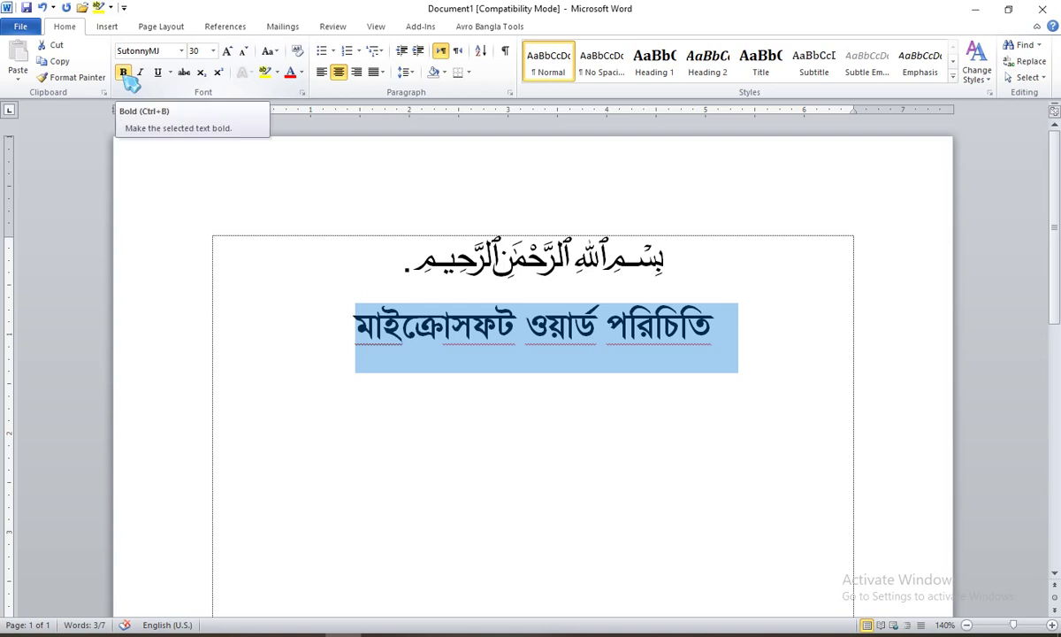
pyautogui.click(126, 74)
pyautogui.click(125, 74)
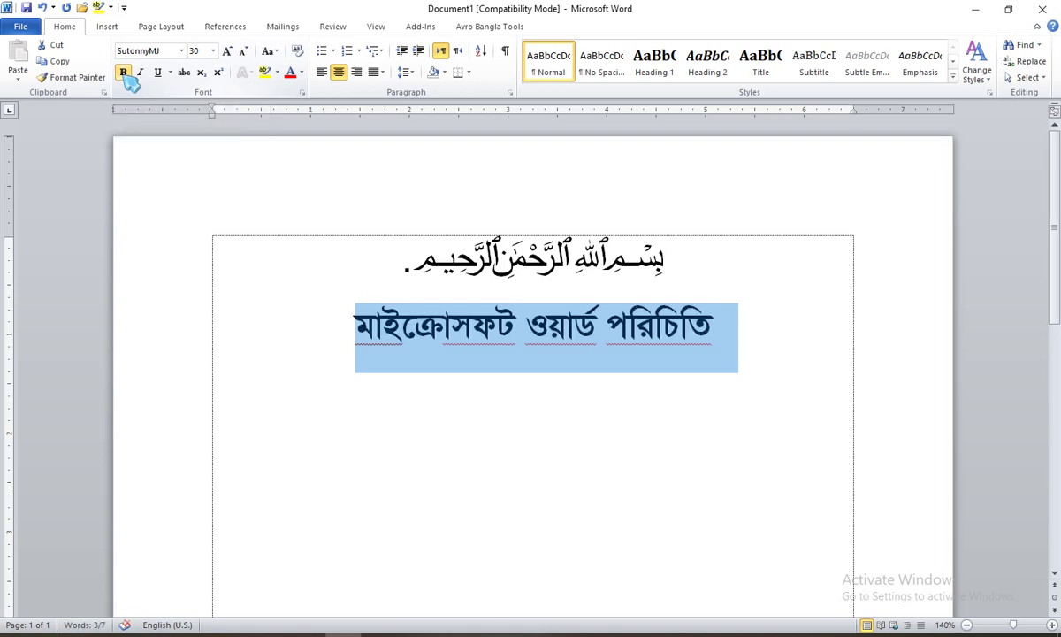
pyautogui.click(125, 73)
pyautogui.click(125, 74)
pyautogui.click(126, 73)
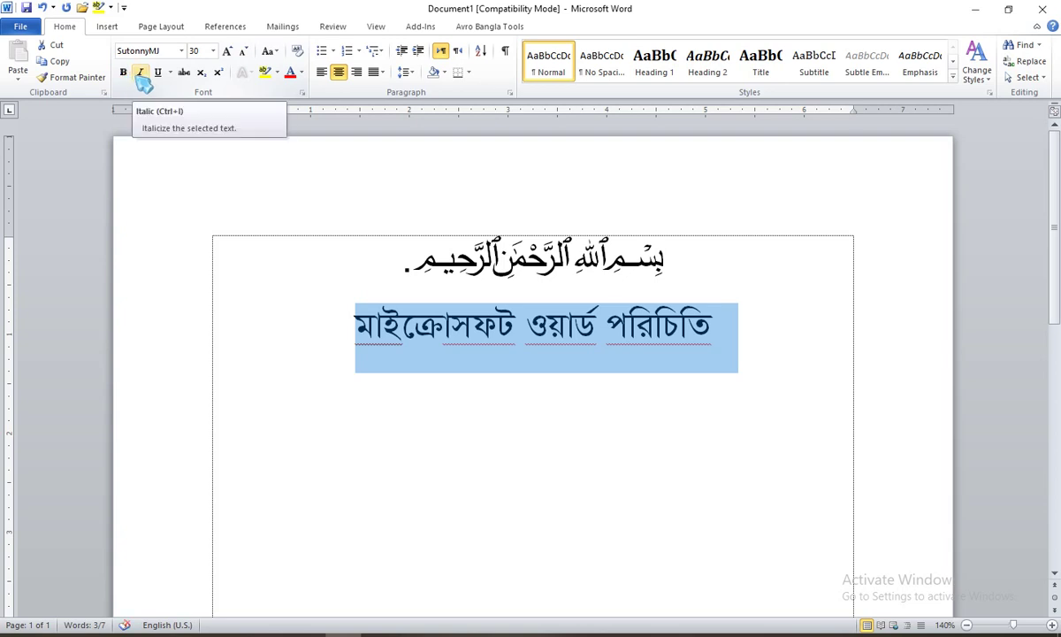
pyautogui.click(140, 74)
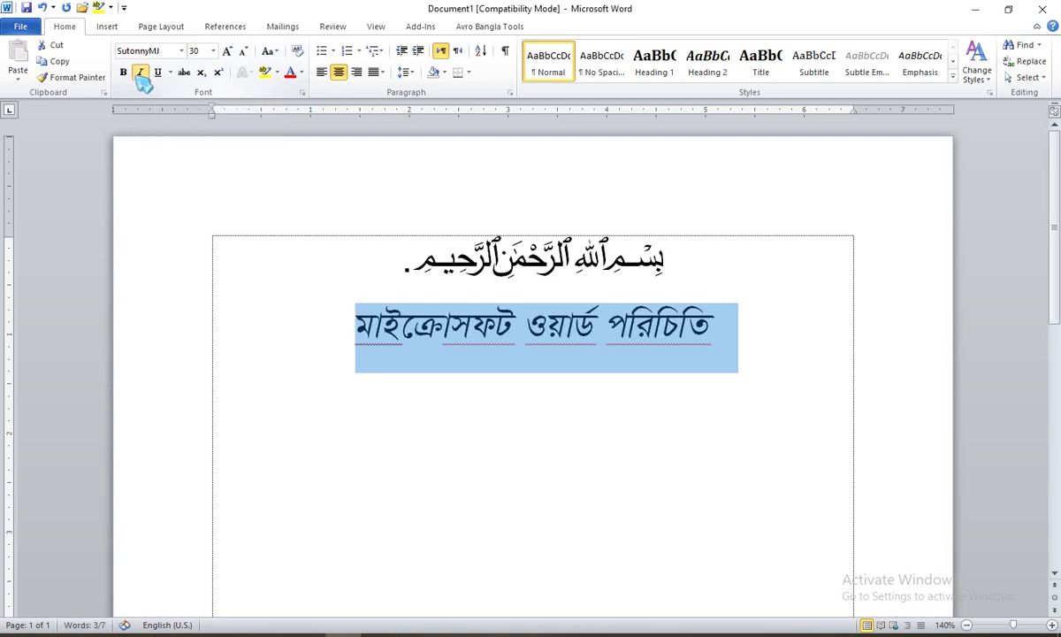
pyautogui.click(140, 74)
pyautogui.click(140, 75)
pyautogui.click(141, 75)
pyautogui.click(141, 74)
pyautogui.click(141, 75)
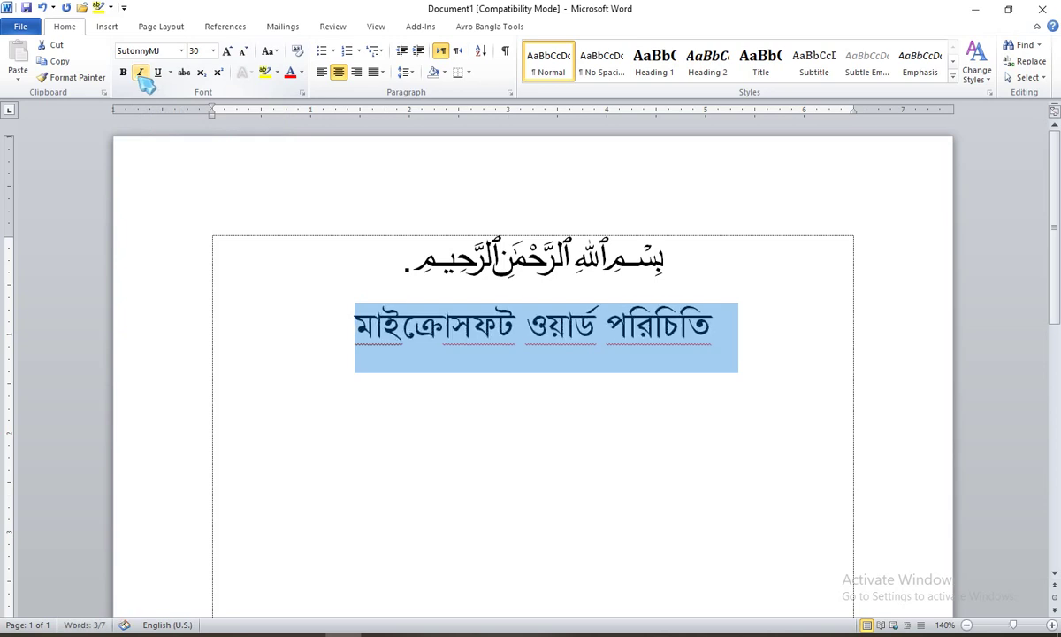
# Toggle Underline on the Bengali line repeatedly, finishing with no underline
pyautogui.click(162, 74)
pyautogui.click(162, 74)
pyautogui.click(162, 75)
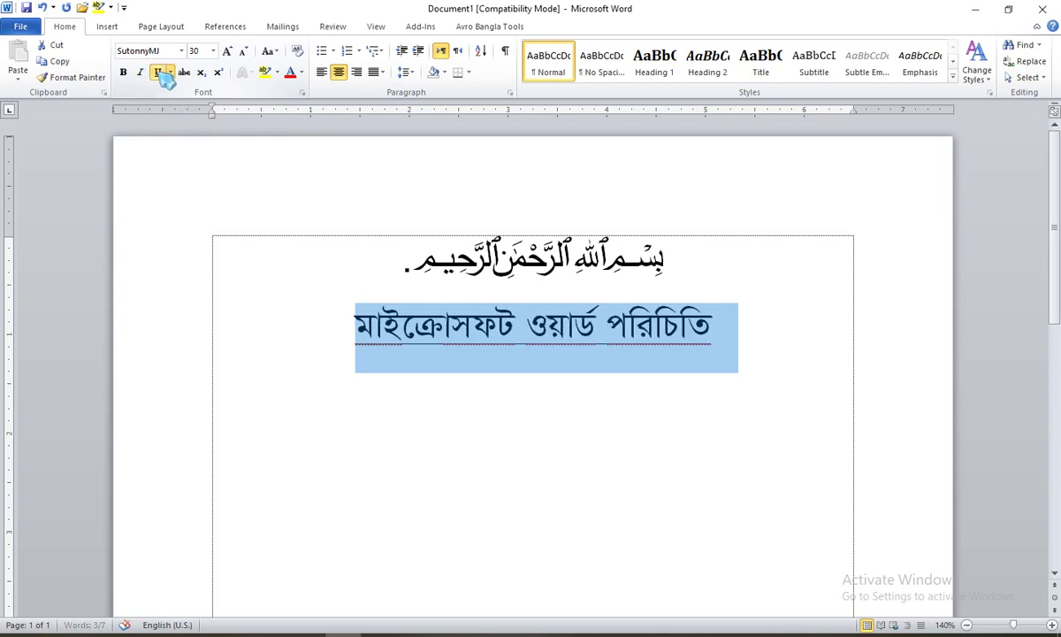
pyautogui.click(159, 72)
pyautogui.click(159, 72)
pyautogui.click(160, 73)
pyautogui.click(159, 73)
pyautogui.click(159, 73)
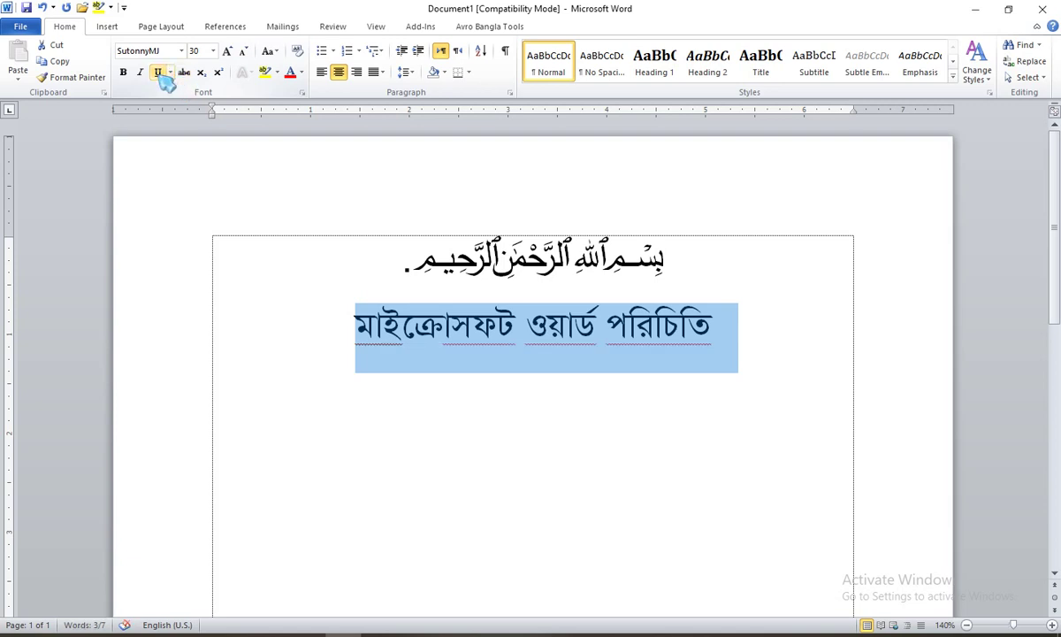
pyautogui.click(159, 72)
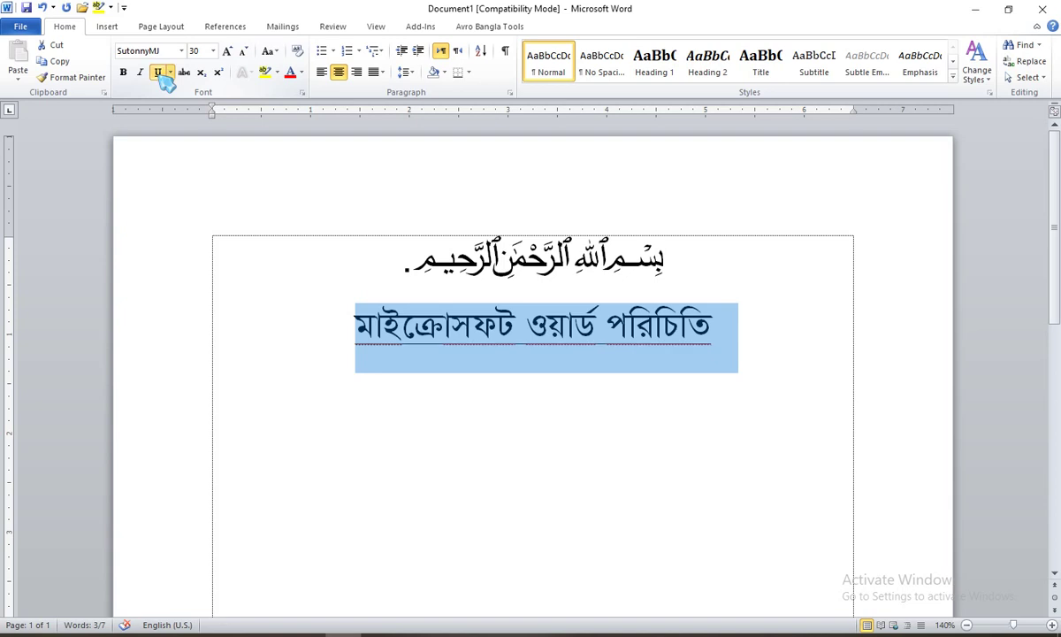
pyautogui.click(159, 72)
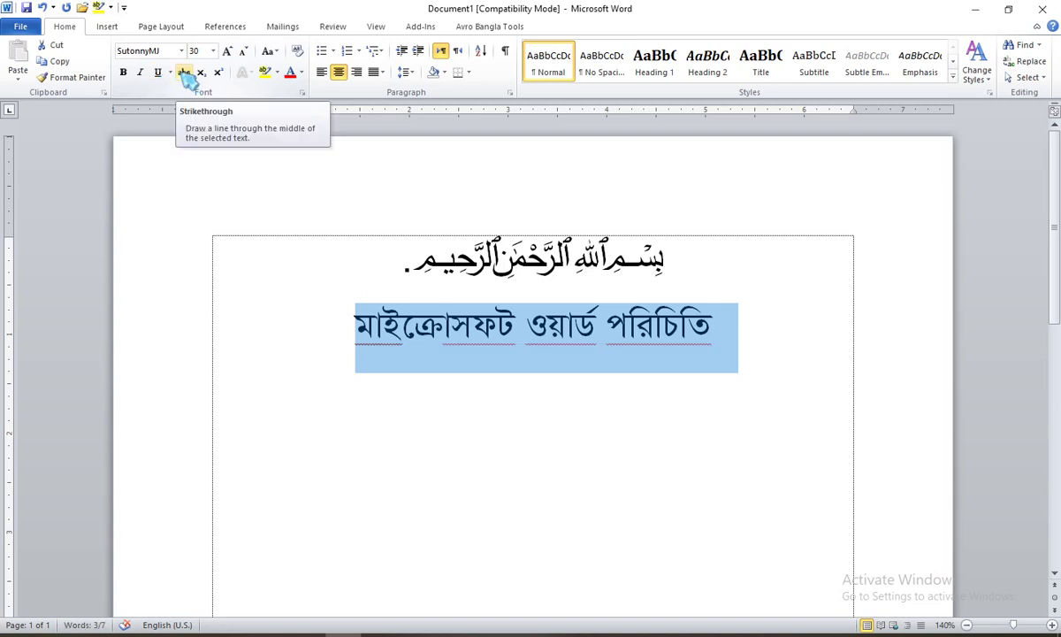
# Try Strikethrough on the Bengali line and remove it, leaving the text plain
pyautogui.click(185, 73)
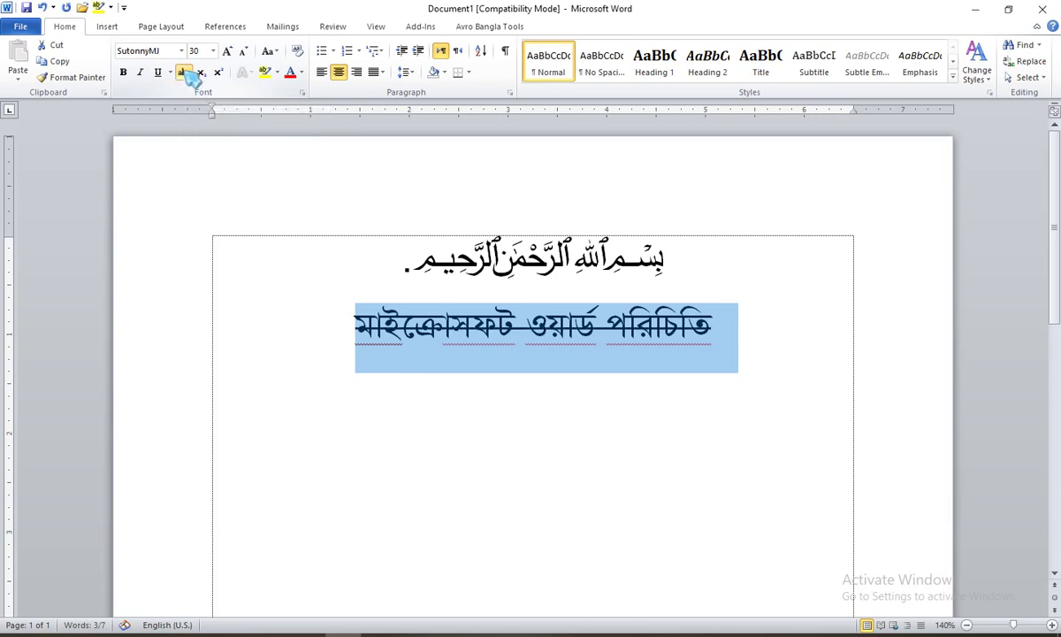
pyautogui.click(185, 72)
pyautogui.click(185, 73)
pyautogui.click(185, 73)
pyautogui.click(185, 73)
pyautogui.click(184, 72)
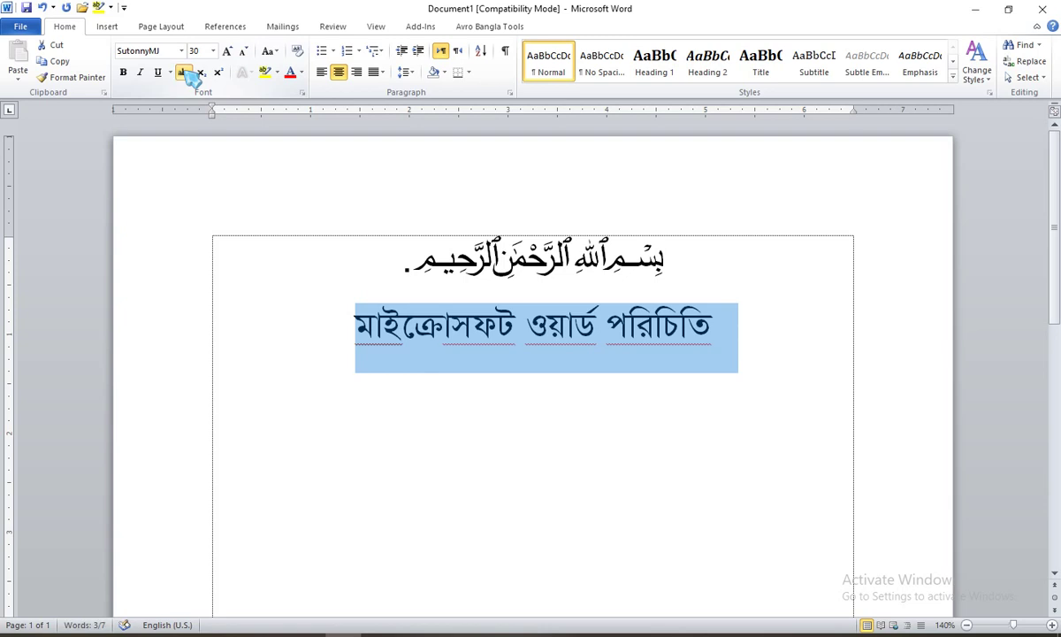
pyautogui.click(185, 72)
pyautogui.click(185, 73)
pyautogui.click(185, 73)
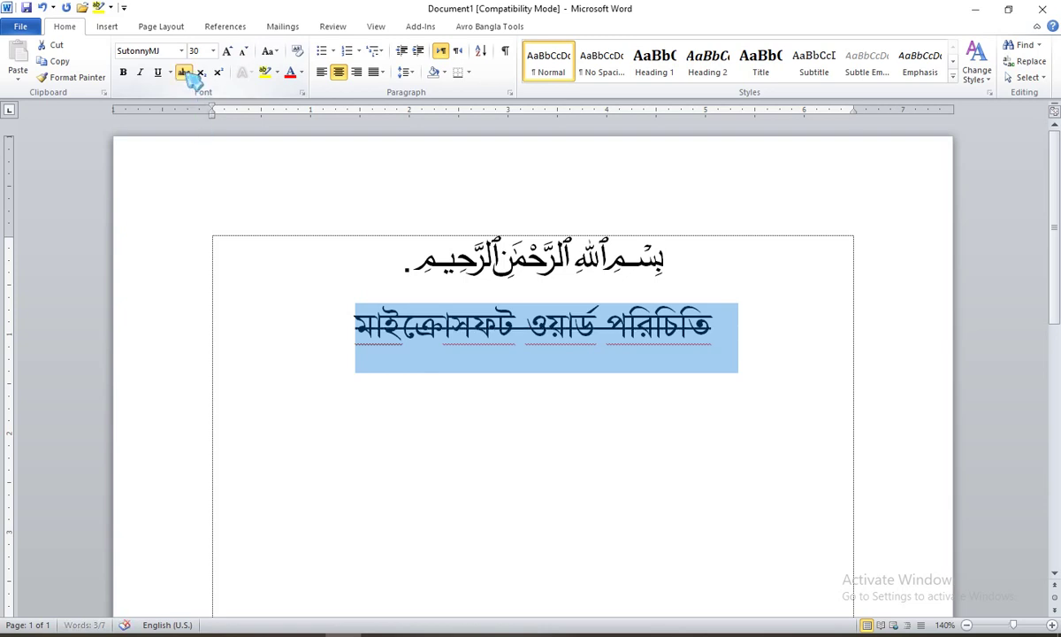
pyautogui.click(185, 73)
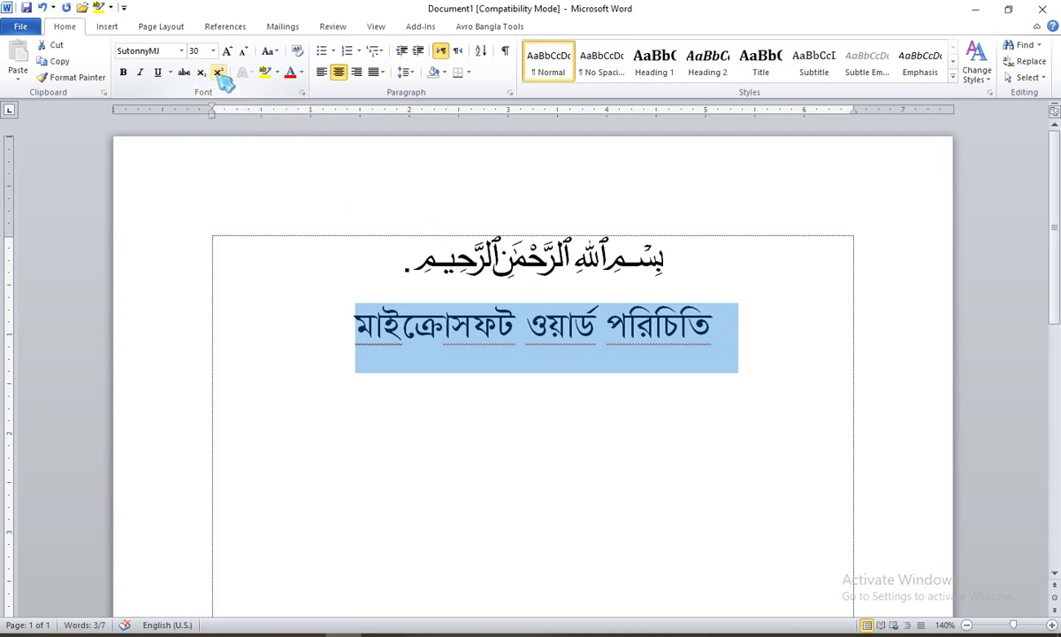
pyautogui.click(756, 343)
# Add a new line 232545 below the title and try subscript on its third digit
pyautogui.press('Return')
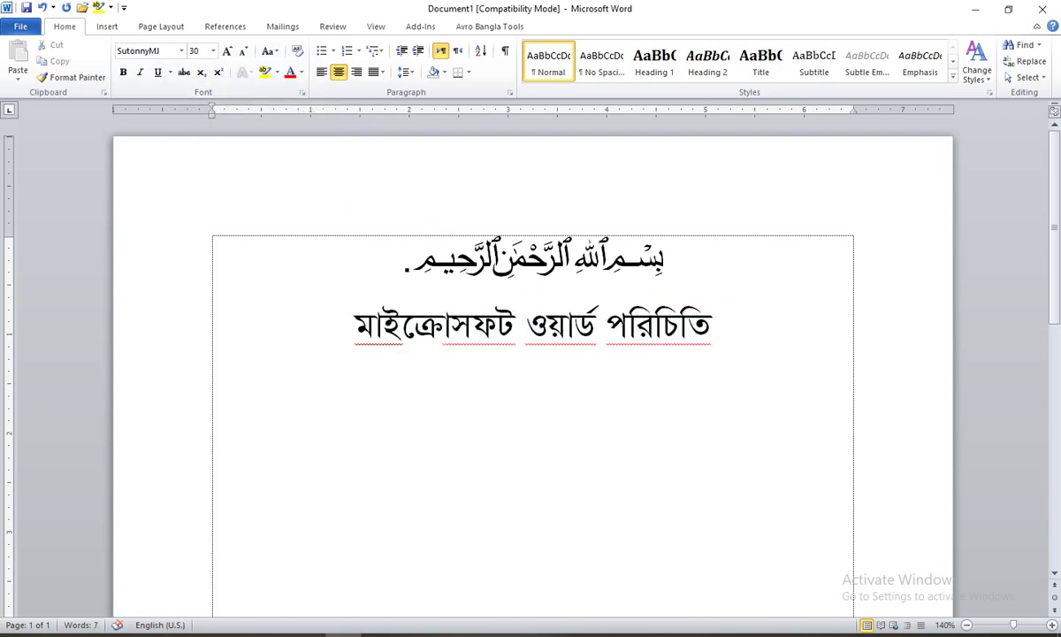
pyautogui.write('232545')
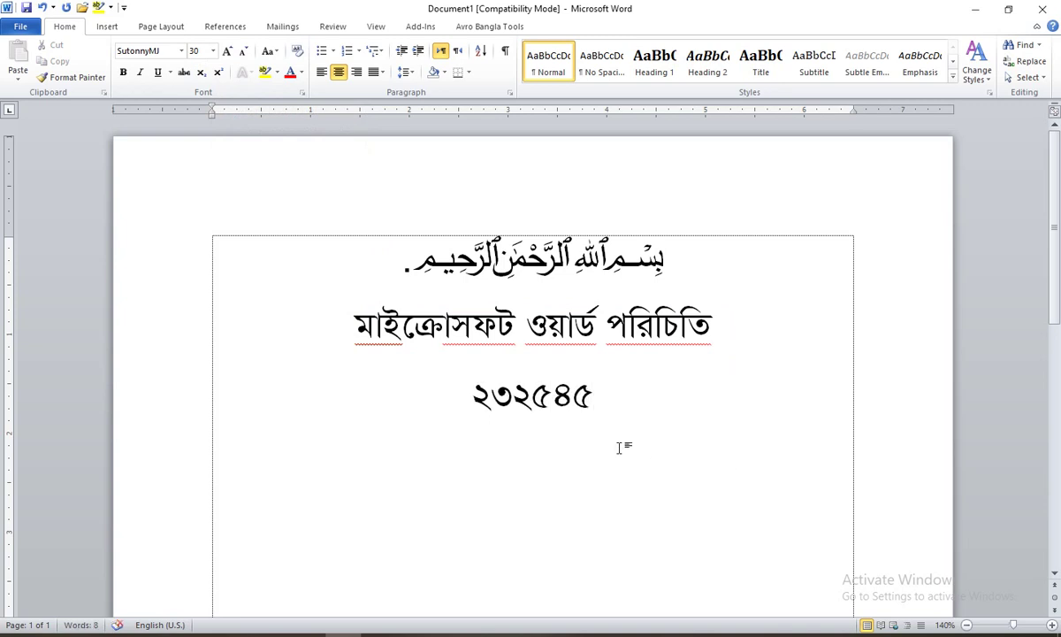
pyautogui.moveTo(532, 395); pyautogui.dragTo(512, 395)
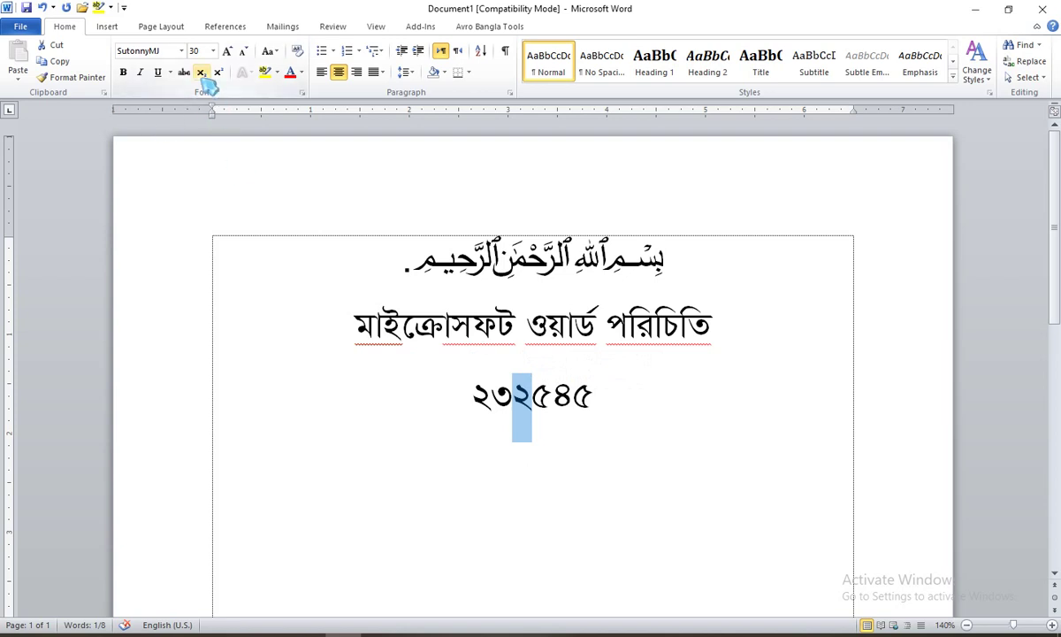
pyautogui.click(202, 72)
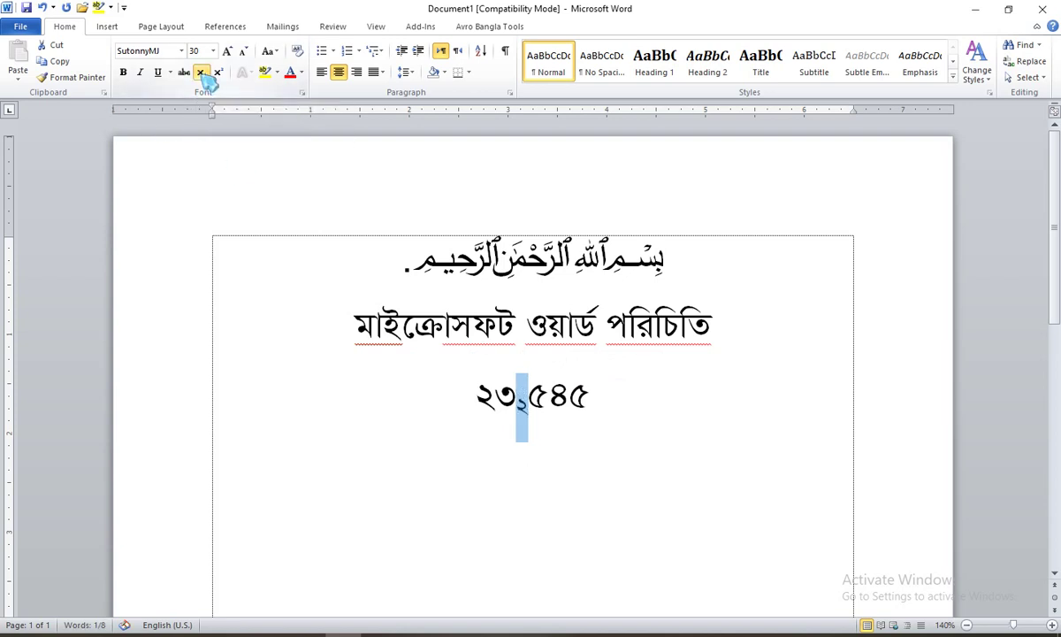
pyautogui.click(203, 74)
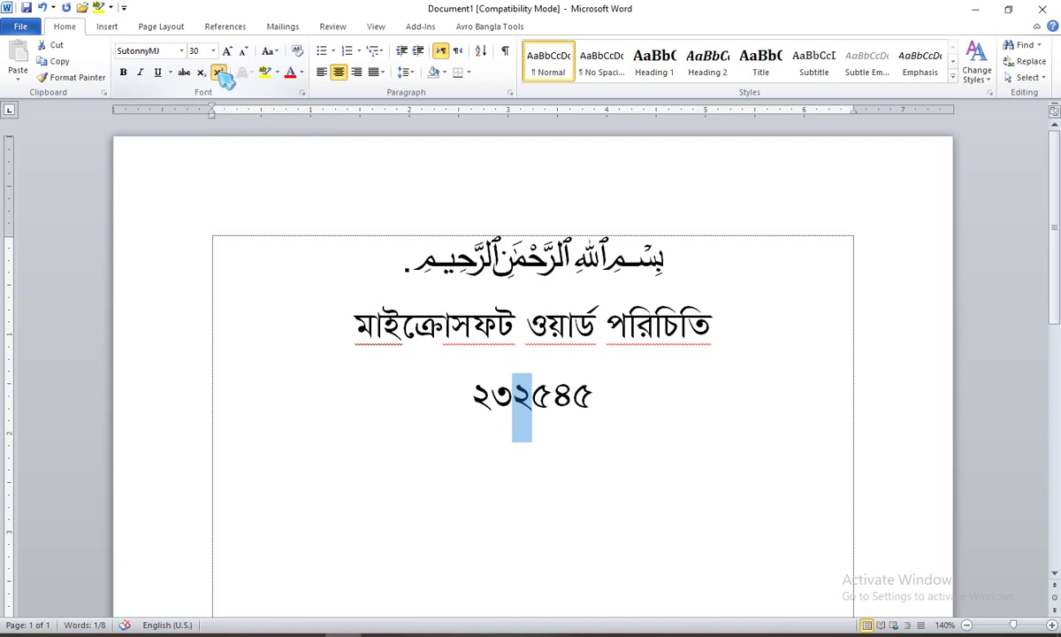
# Toggle superscript and subscript on the third digit, leaving it normal, then deselect
pyautogui.click(219, 74)
pyautogui.click(219, 74)
pyautogui.click(220, 75)
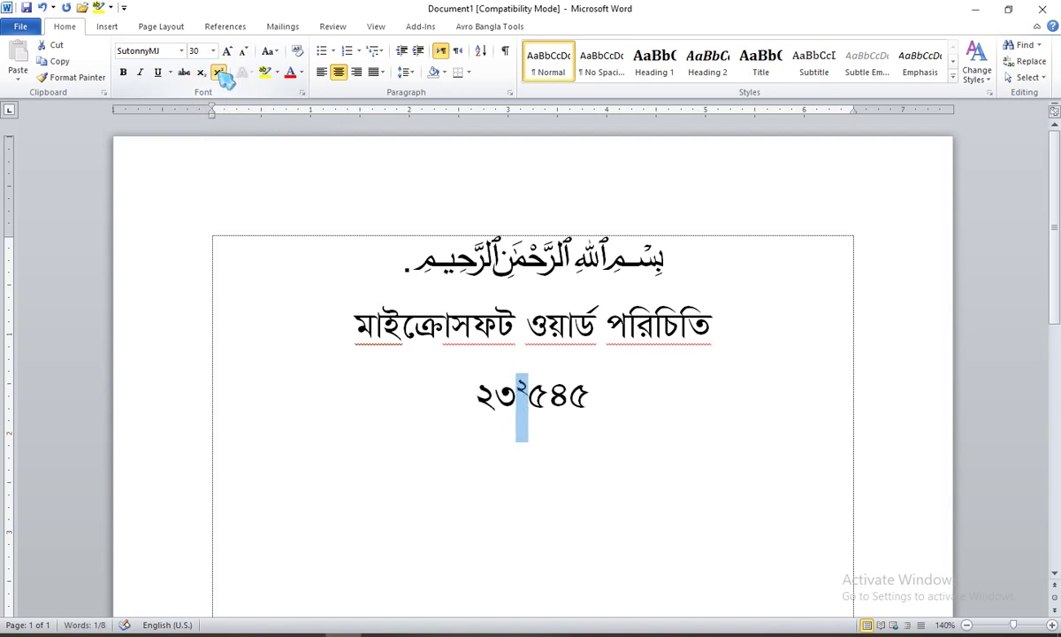
pyautogui.click(219, 75)
pyautogui.click(219, 75)
pyautogui.click(219, 74)
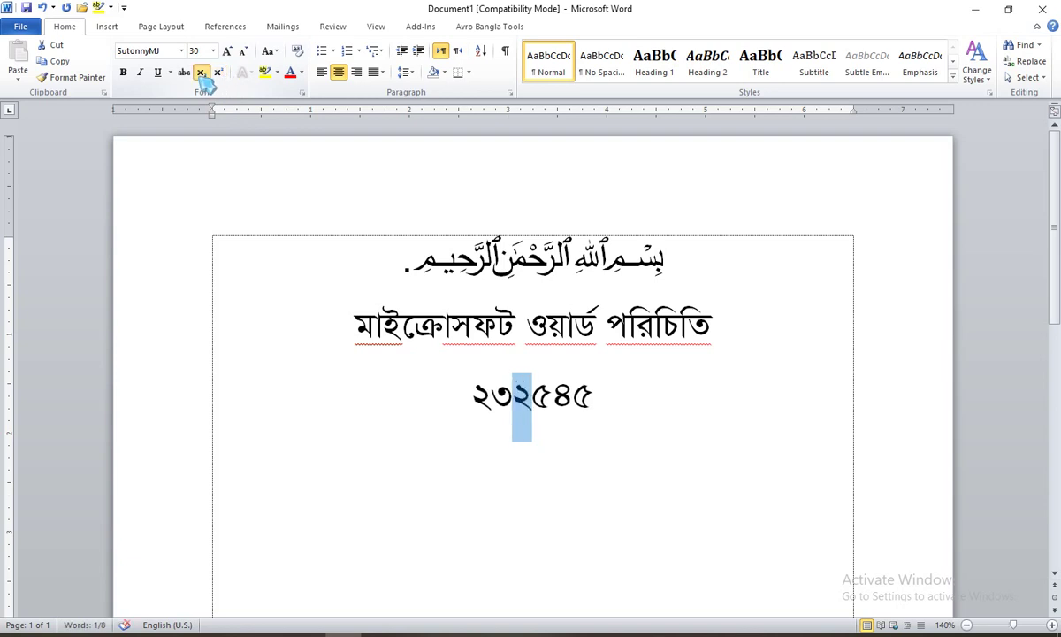
pyautogui.click(202, 74)
pyautogui.click(202, 74)
pyautogui.click(203, 73)
pyautogui.click(202, 73)
pyautogui.click(558, 389)
pyautogui.click(721, 323)
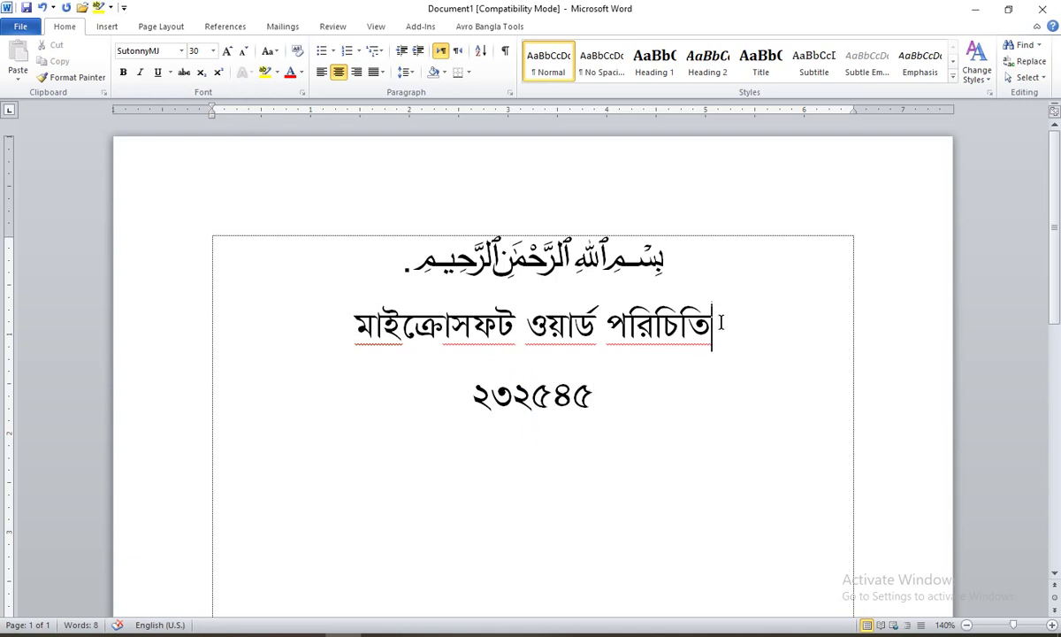
pyautogui.click(672, 264)
# Colour the Arabic Bismillah line red
pyautogui.tripleClick(666, 261)
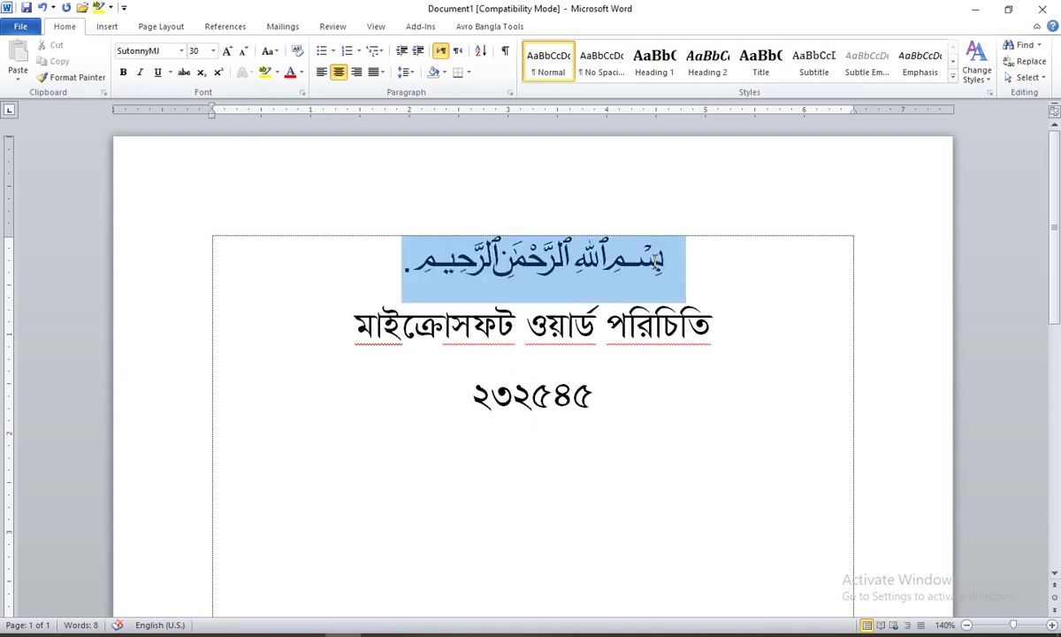
pyautogui.click(301, 72)
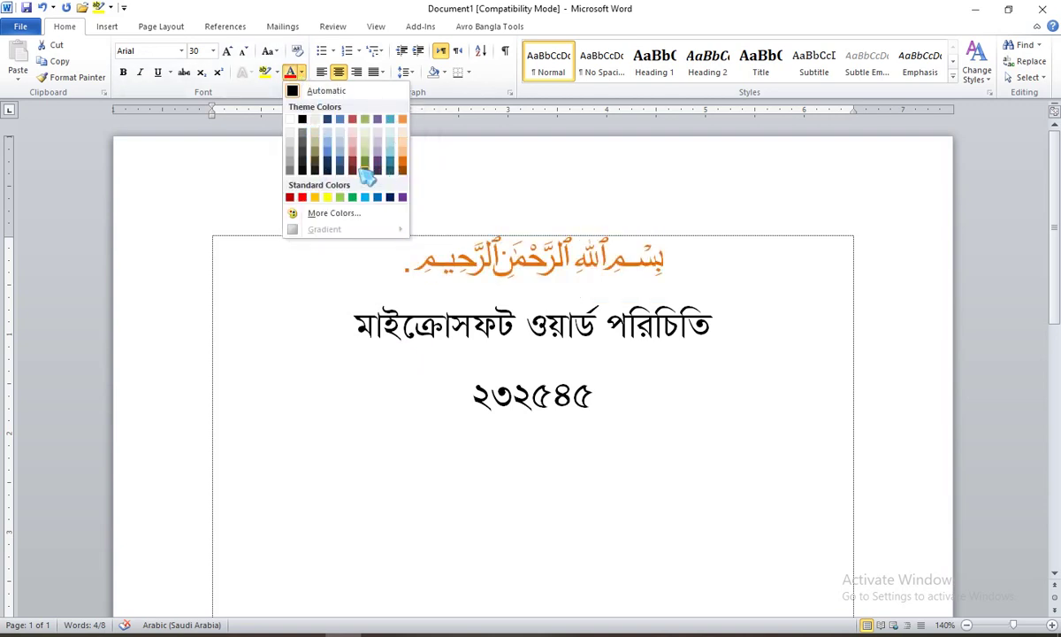
pyautogui.click(302, 197)
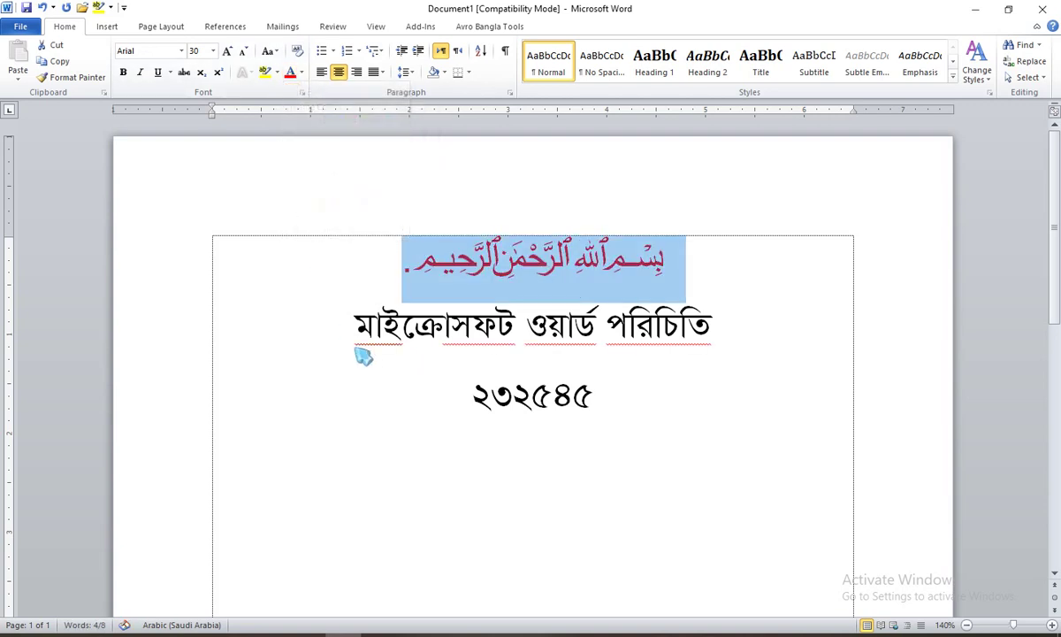
# Colour the first title word মাইক্রোসফট blue
pyautogui.doubleClick(434, 327)
pyautogui.click(301, 73)
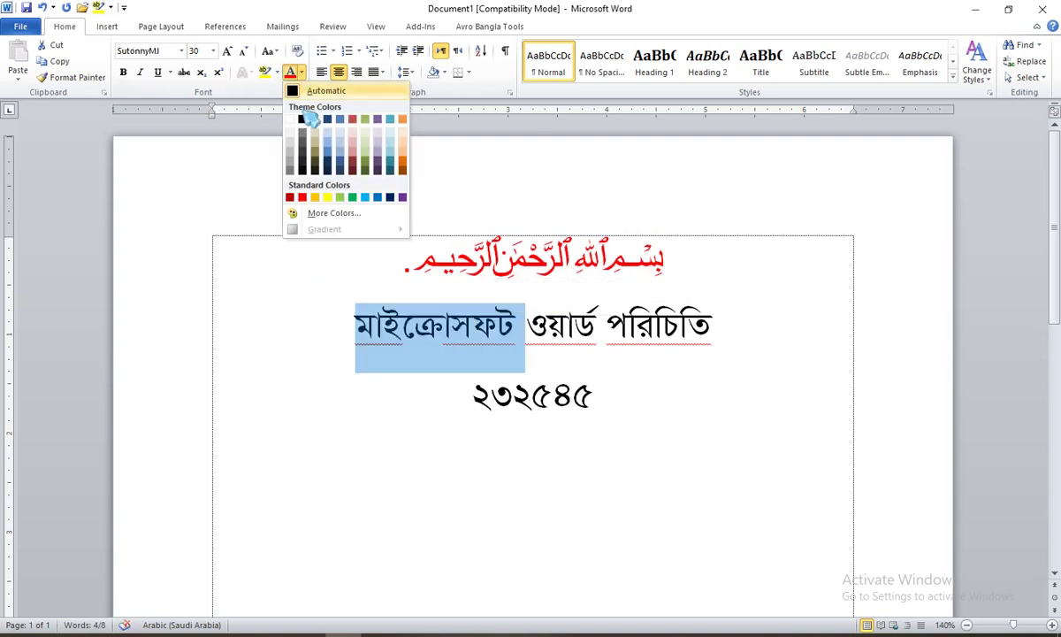
pyautogui.click(379, 197)
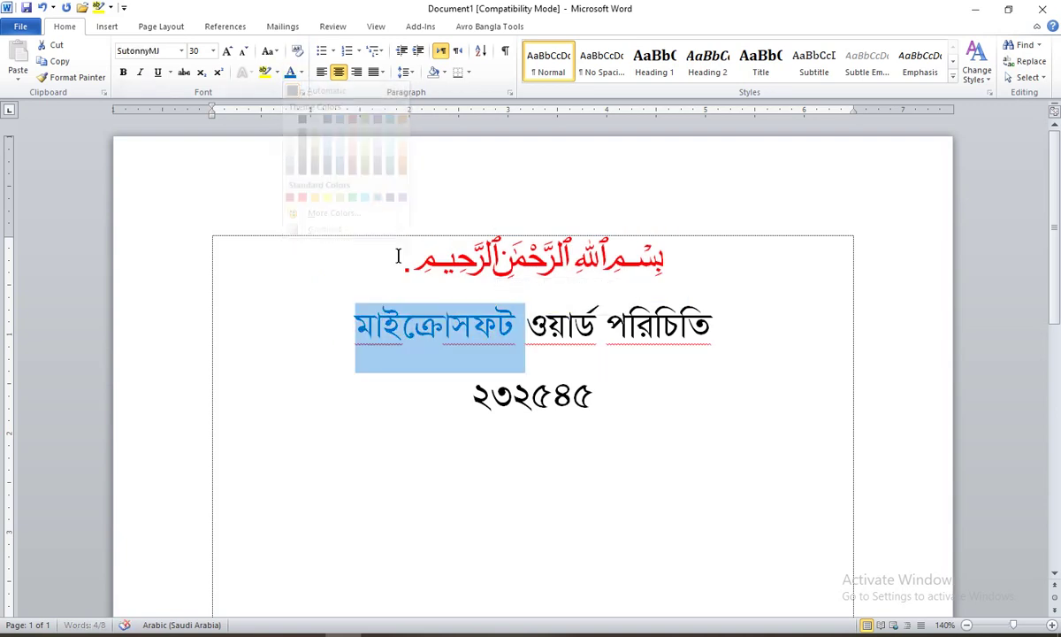
pyautogui.press('Right')
pyautogui.press('Right')
pyautogui.press('Right')
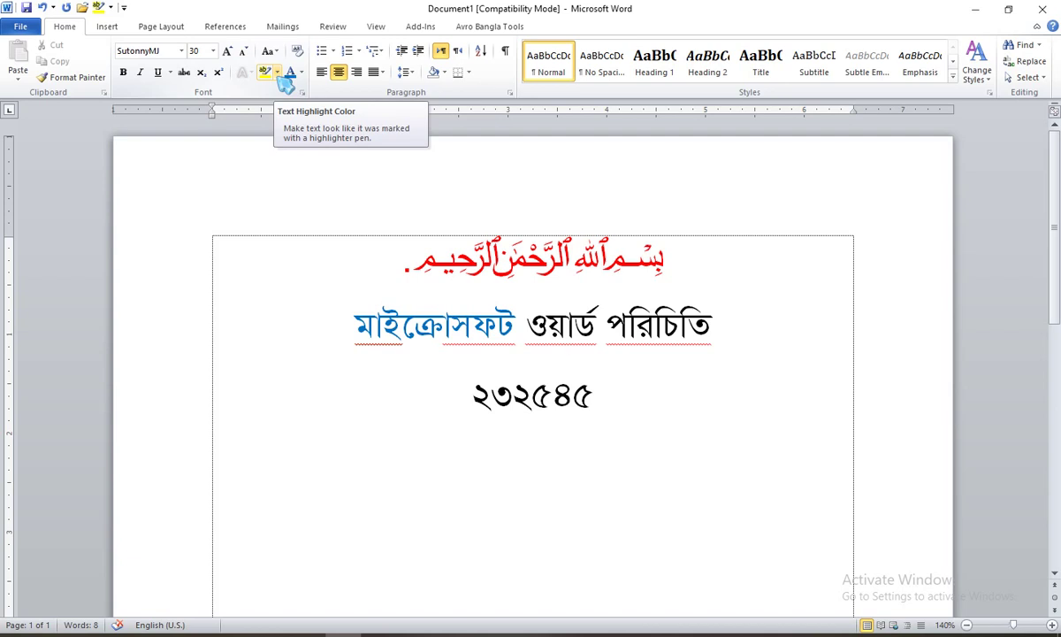
pyautogui.moveTo(624, 395); pyautogui.dragTo(431, 373)
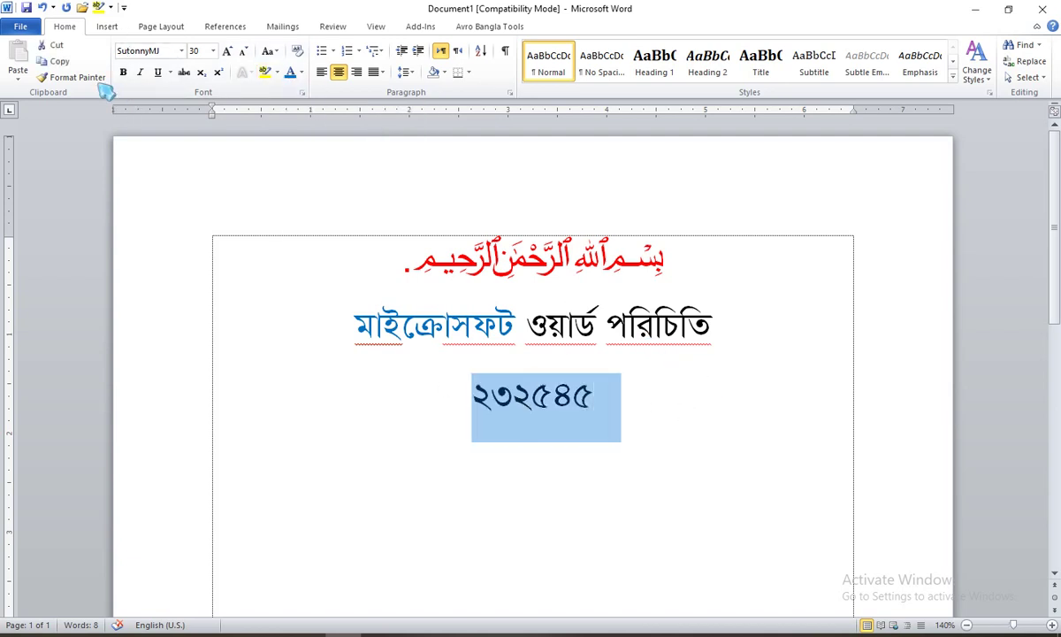
# Copy the ২৩২৫৪৫ line, paste copies below, and highlight the second line yellow
pyautogui.click(20, 62)
pyautogui.click(19, 62)
pyautogui.click(20, 62)
pyautogui.click(19, 62)
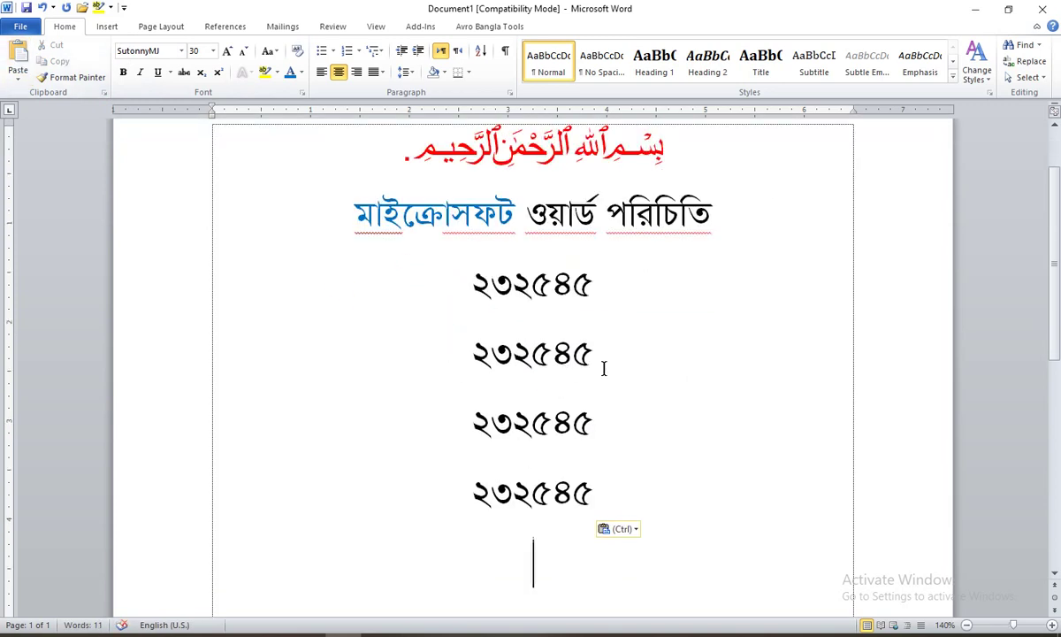
pyautogui.moveTo(604, 369); pyautogui.dragTo(467, 360)
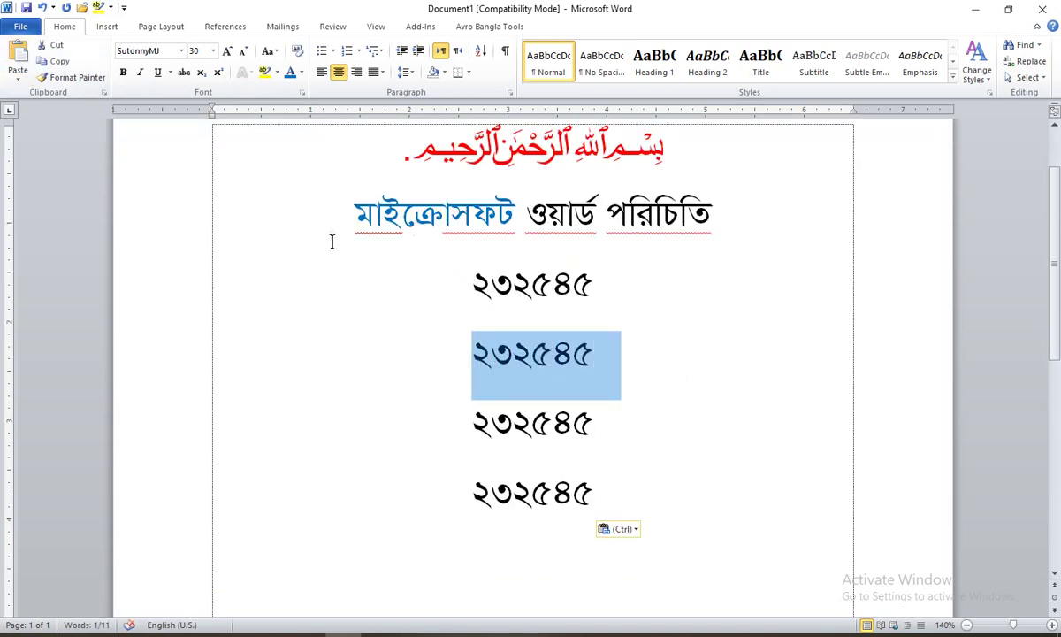
pyautogui.click(277, 71)
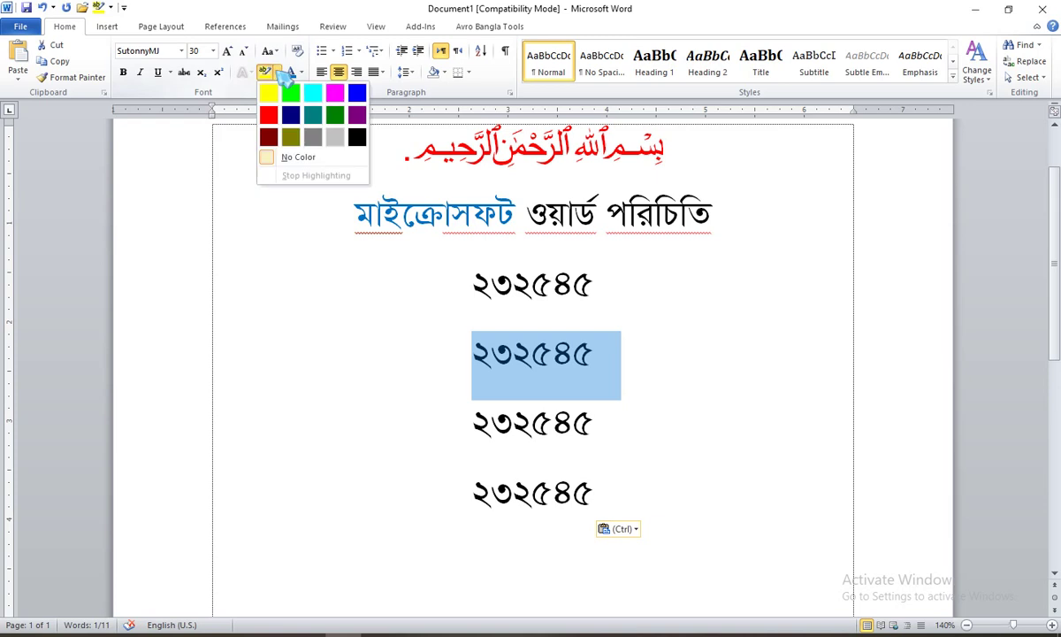
pyautogui.click(274, 93)
pyautogui.click(541, 360)
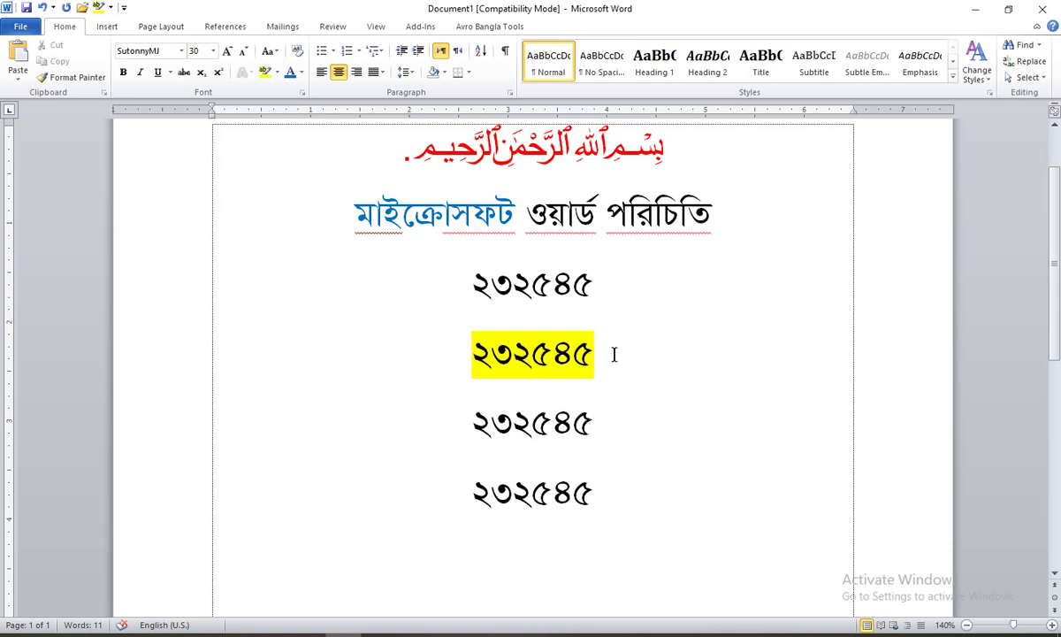
# Reselect the highlighted number line and set its highlight to No Color
pyautogui.moveTo(614, 355); pyautogui.dragTo(447, 341)
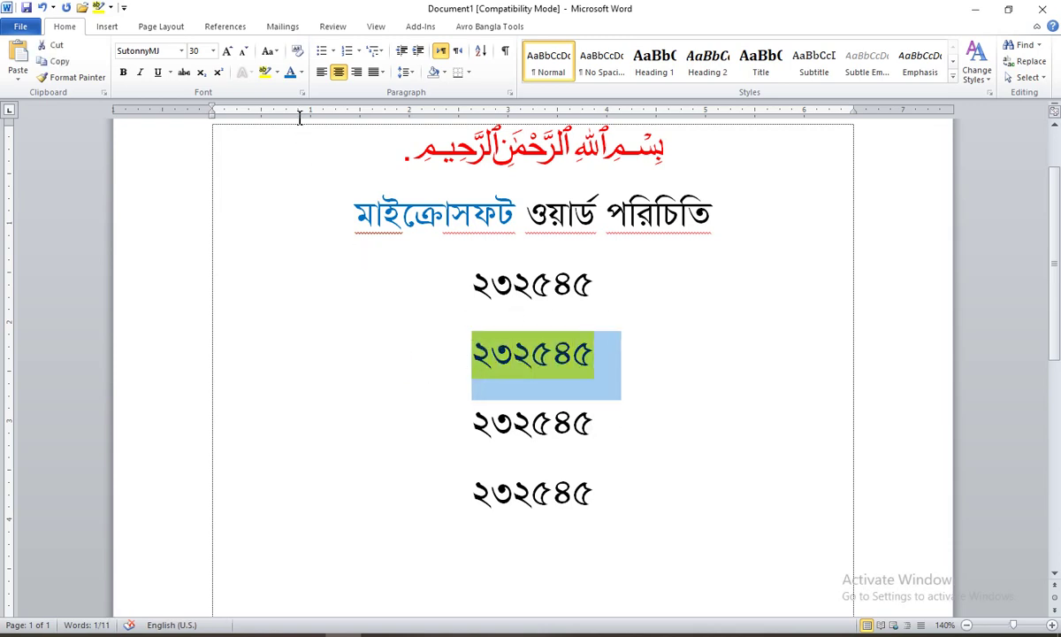
pyautogui.click(618, 355)
pyautogui.moveTo(619, 355); pyautogui.dragTo(478, 358)
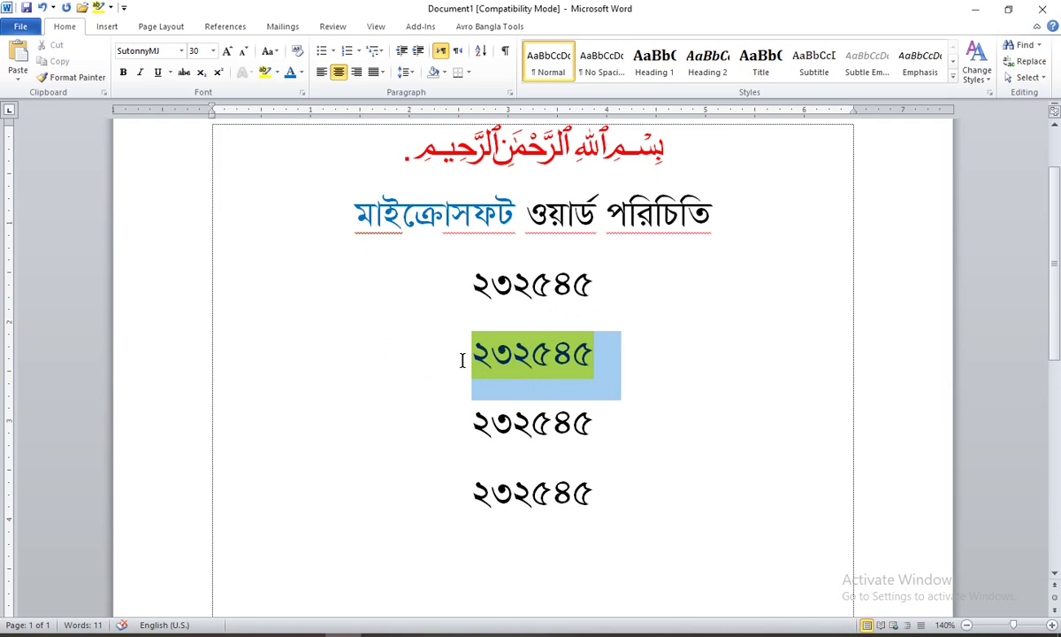
pyautogui.click(277, 72)
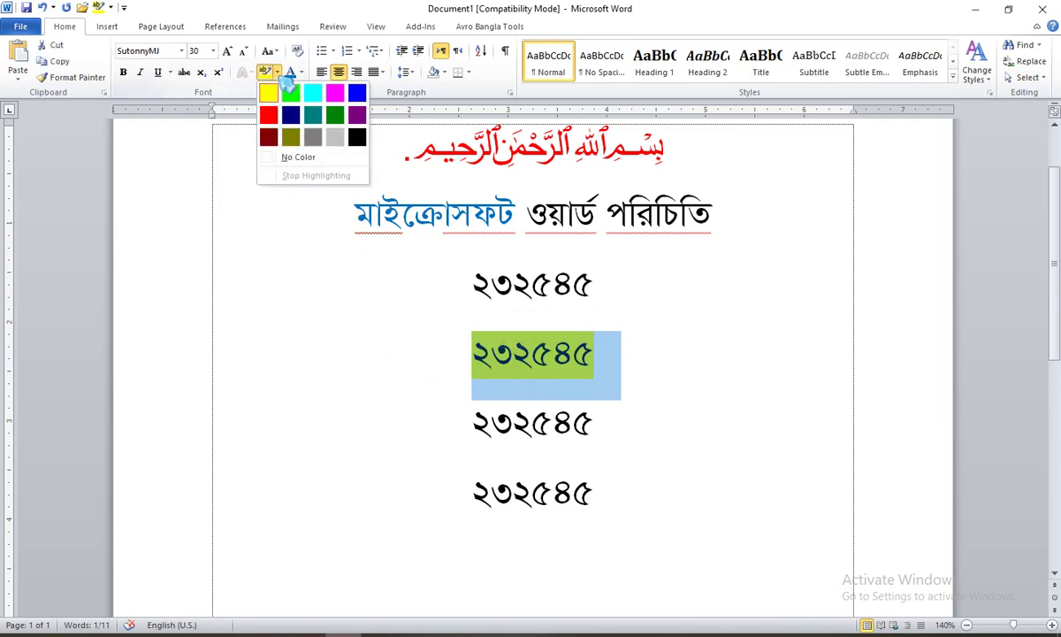
pyautogui.click(323, 162)
pyautogui.click(450, 322)
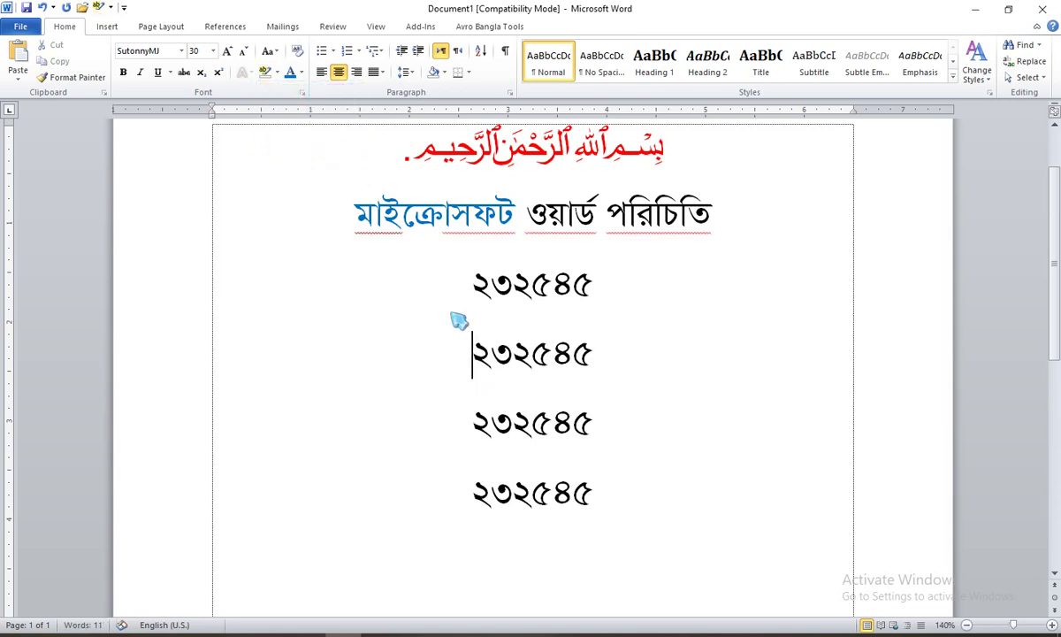
pyautogui.click(595, 354)
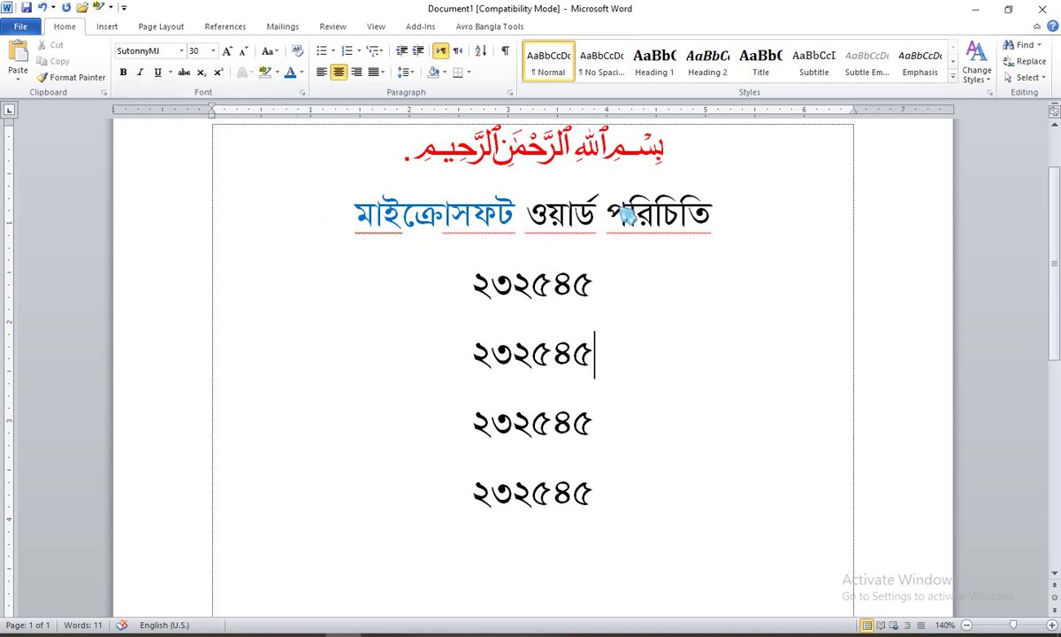
# Select the title line and try font sizes 48, 20, 24, then 14 pt
pyautogui.scroll(1, 309, 266)
pyautogui.moveTo(306, 277); pyautogui.dragTo(683, 256)
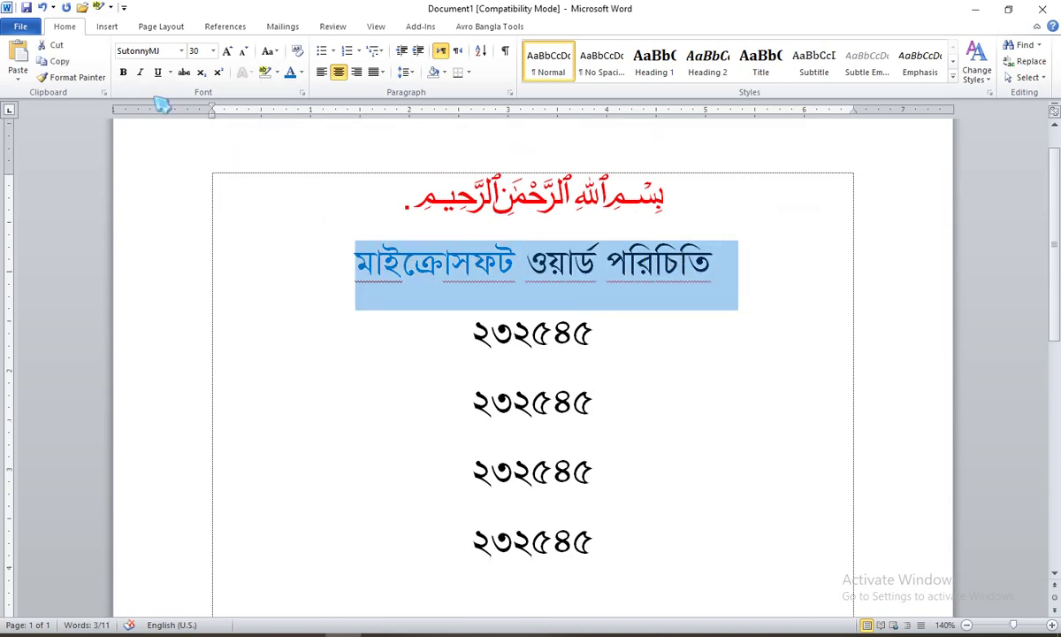
pyautogui.click(213, 52)
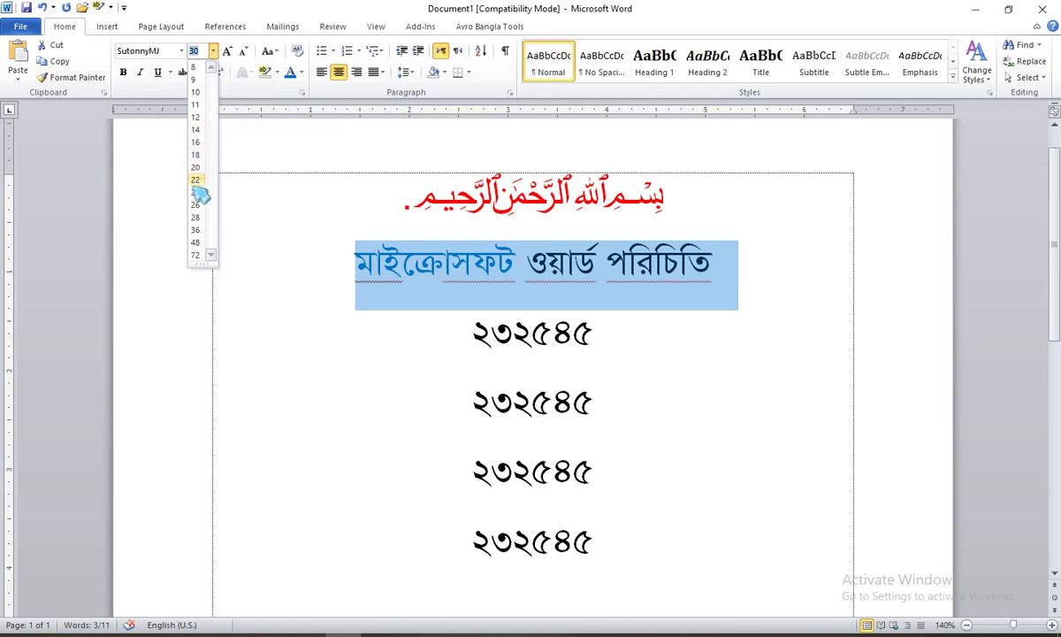
pyautogui.click(196, 242)
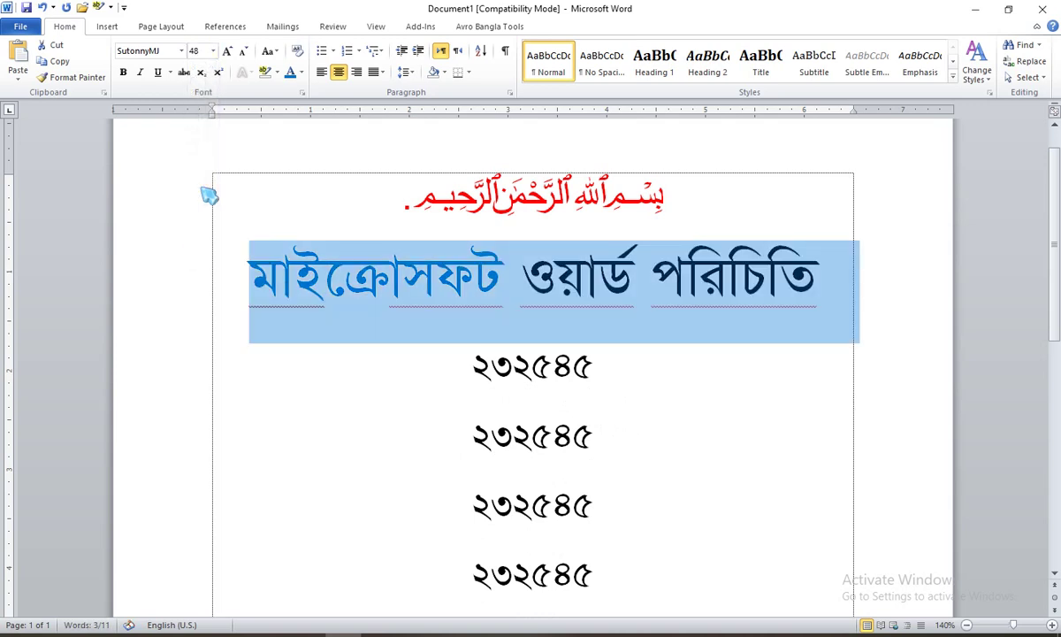
pyautogui.click(213, 52)
pyautogui.click(196, 167)
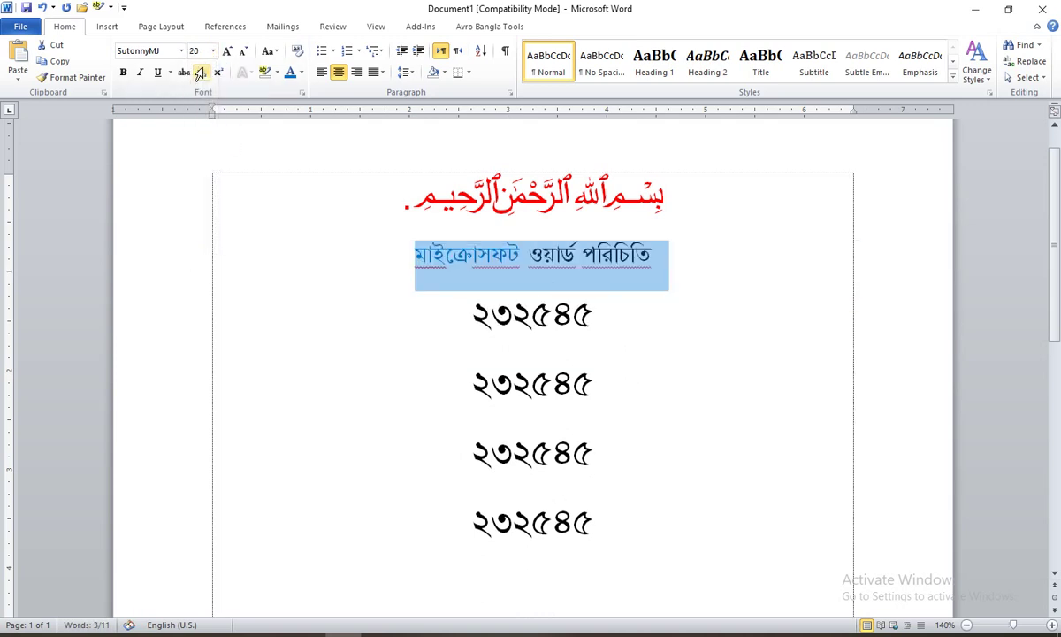
pyautogui.click(213, 51)
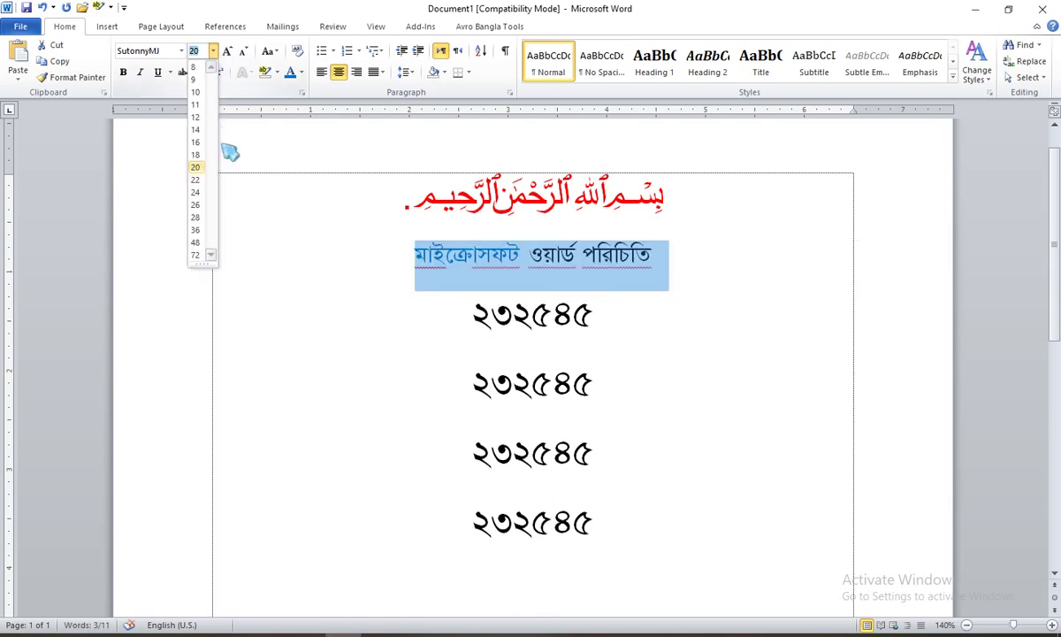
pyautogui.click(196, 192)
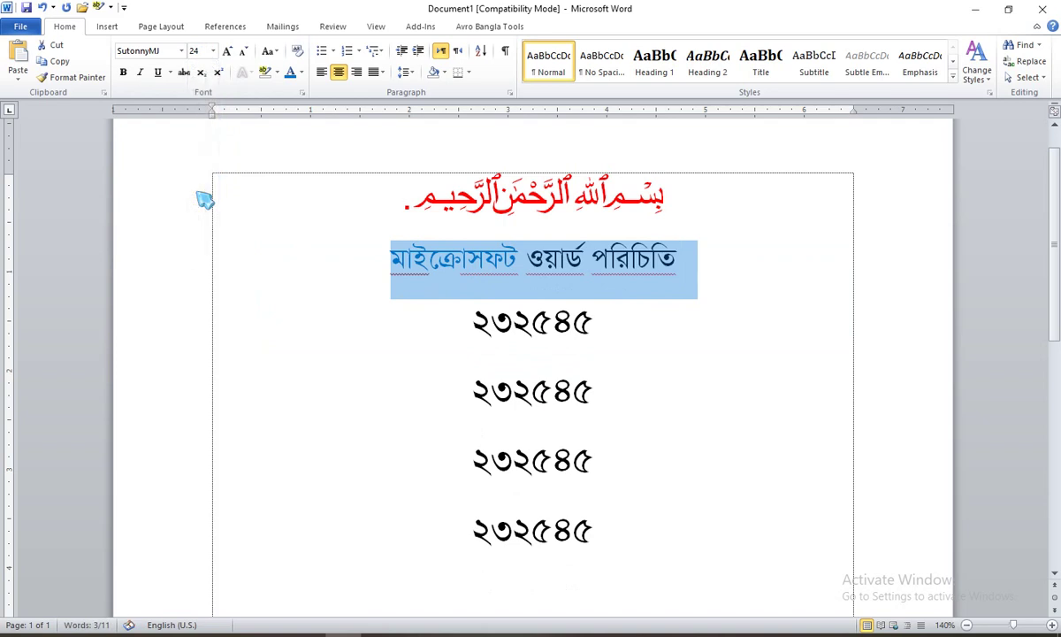
pyautogui.click(213, 51)
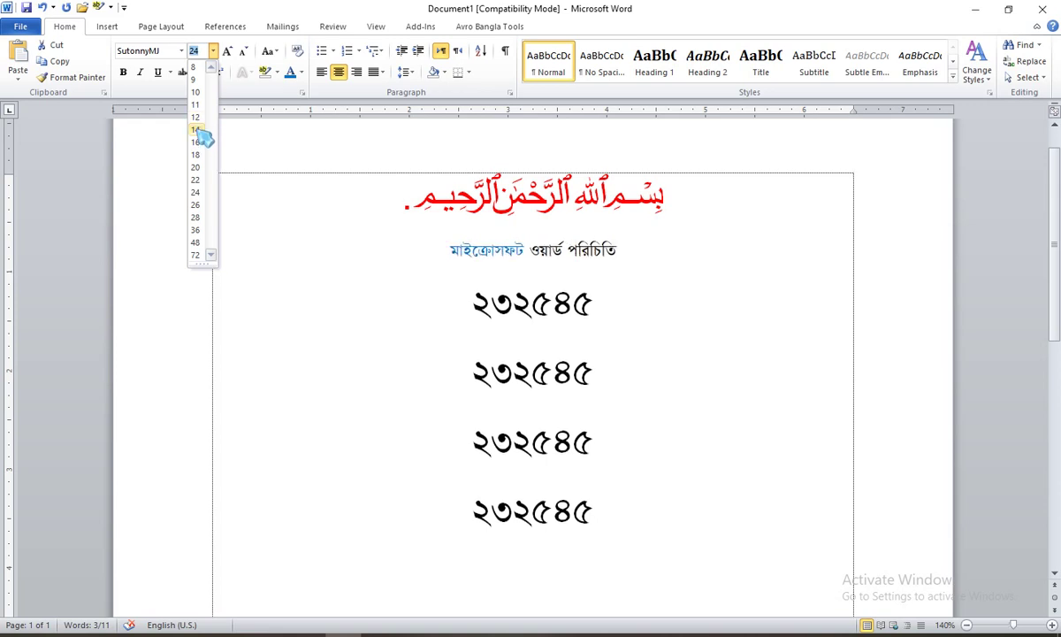
pyautogui.click(197, 130)
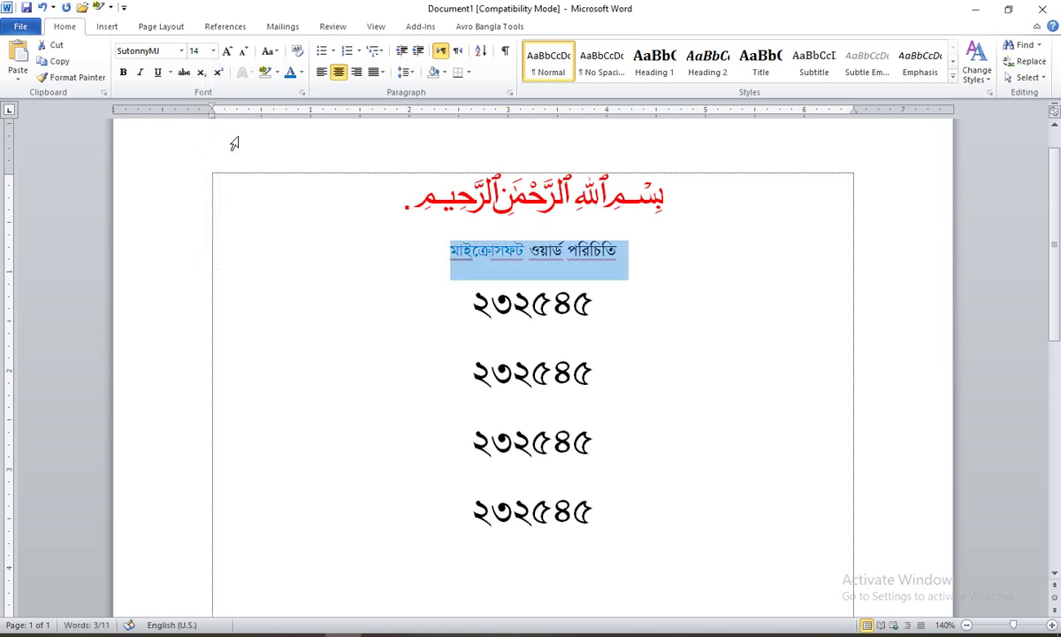
pyautogui.click(213, 52)
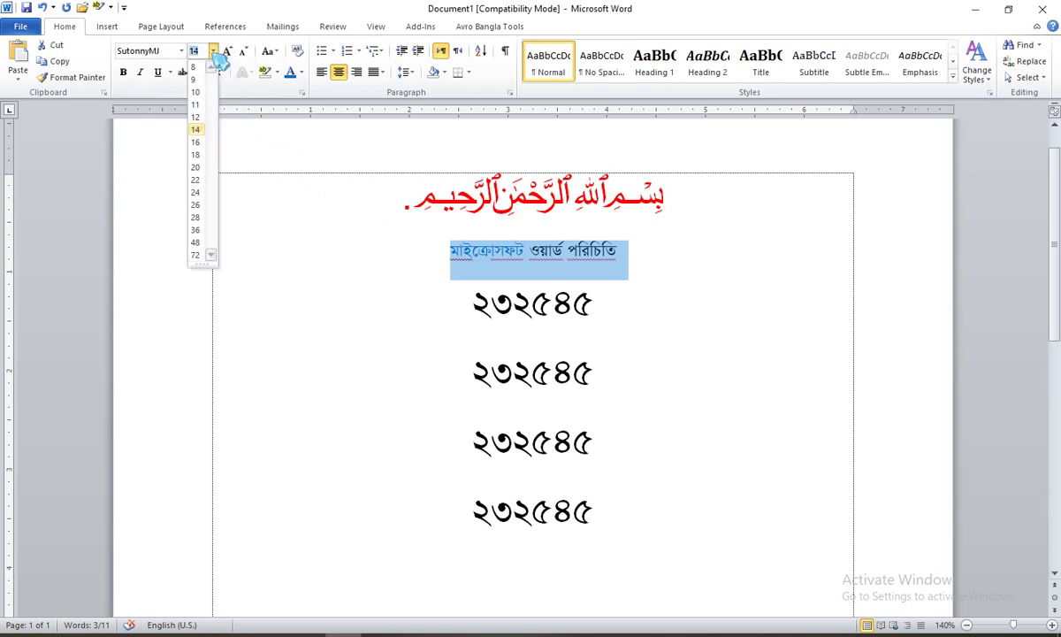
pyautogui.click(214, 53)
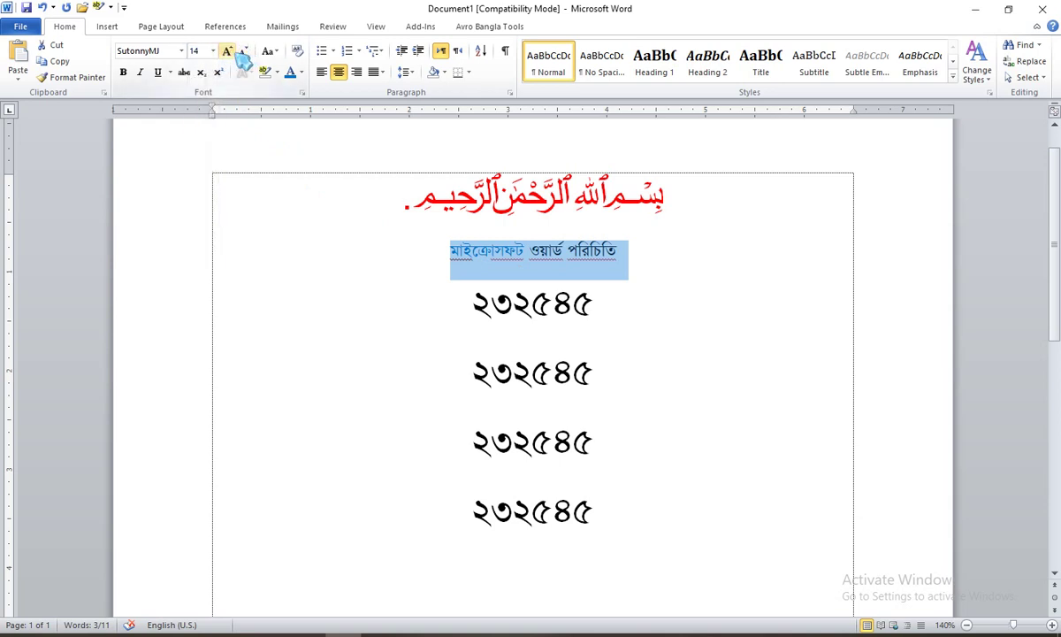
# Step the title size up and down with Grow and Shrink Font, ending at 28 pt
pyautogui.click(230, 52)
pyautogui.click(230, 52)
pyautogui.click(230, 53)
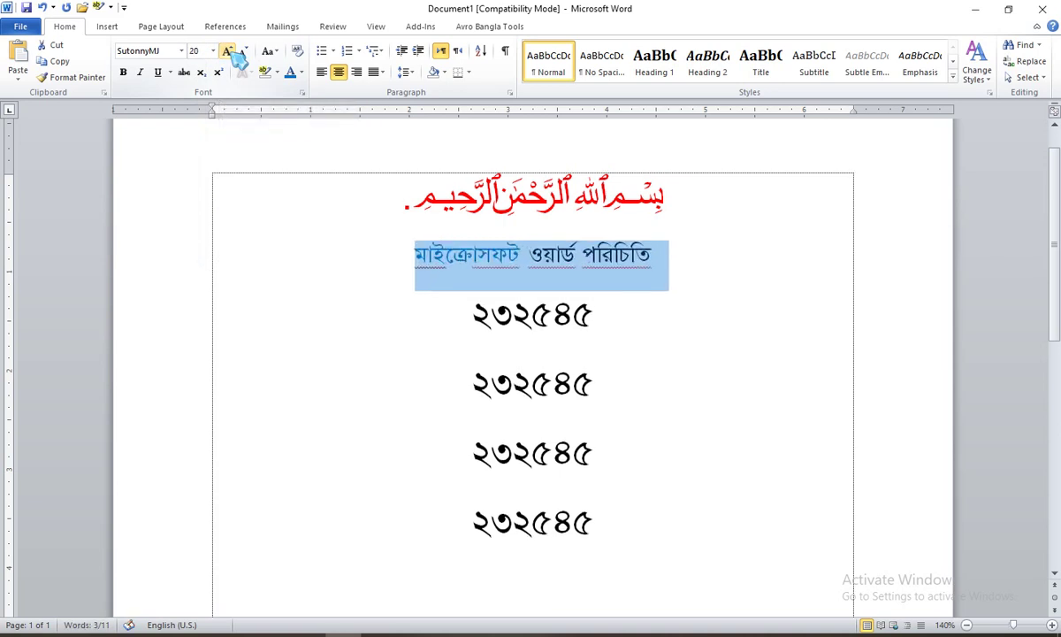
pyautogui.click(230, 52)
pyautogui.click(230, 52)
pyautogui.click(230, 52)
pyautogui.hotkey('ctrl', 'z')
pyautogui.hotkey('ctrl', 'z')
pyautogui.hotkey('ctrl', 'z')
pyautogui.hotkey('ctrl', 'z')
pyautogui.hotkey('ctrl', 'z')
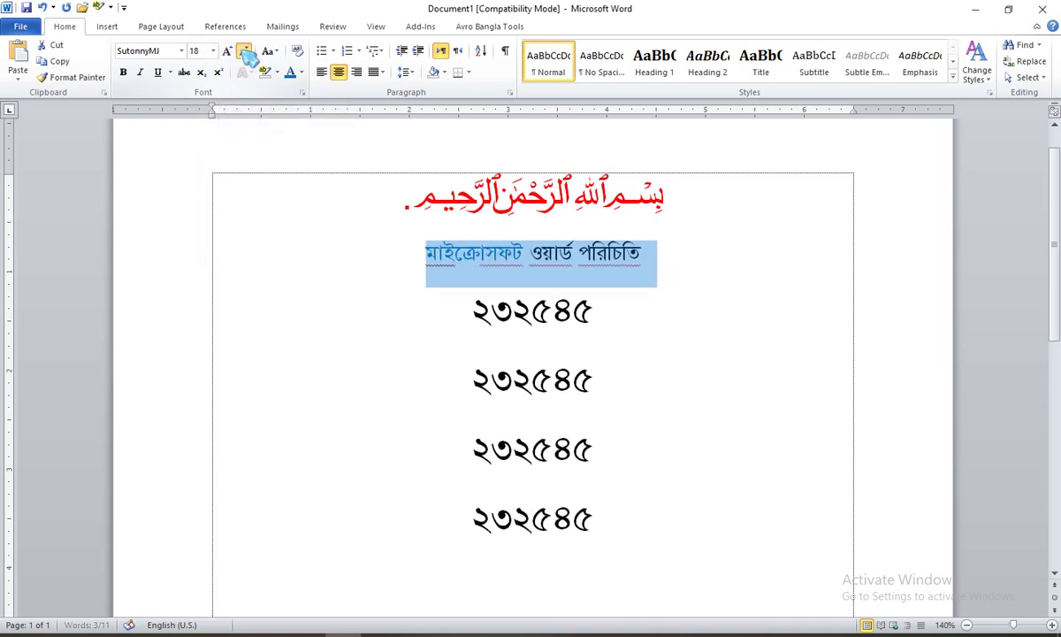
pyautogui.click(230, 52)
pyautogui.click(230, 52)
pyautogui.click(230, 52)
pyautogui.click(230, 52)
pyautogui.click(230, 53)
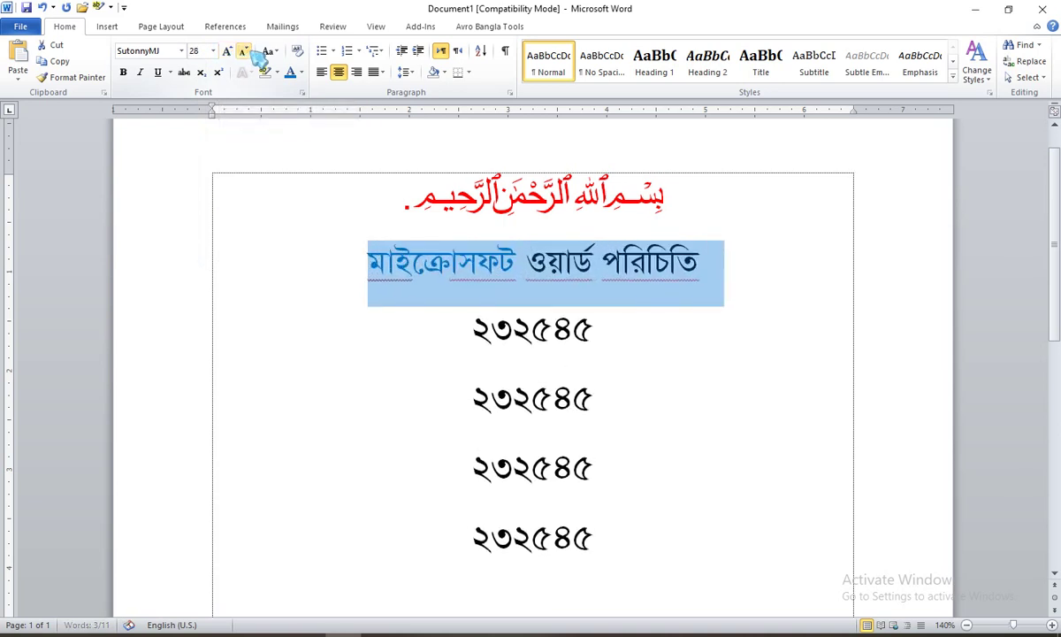
pyautogui.click(245, 52)
pyautogui.click(245, 52)
pyautogui.click(245, 52)
pyautogui.click(228, 52)
pyautogui.click(228, 52)
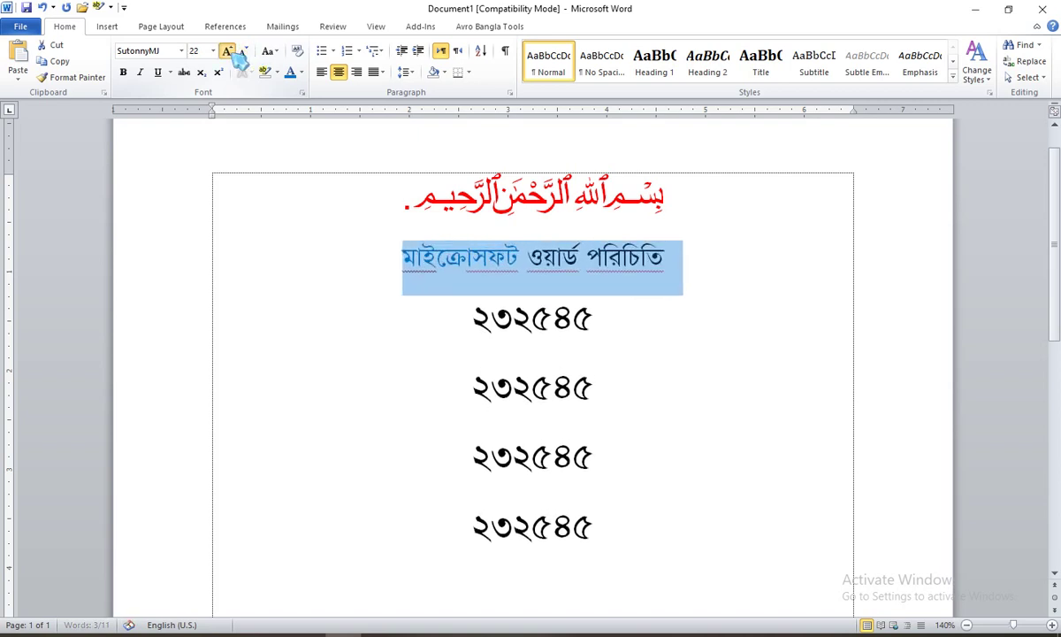
pyautogui.click(229, 52)
pyautogui.click(228, 52)
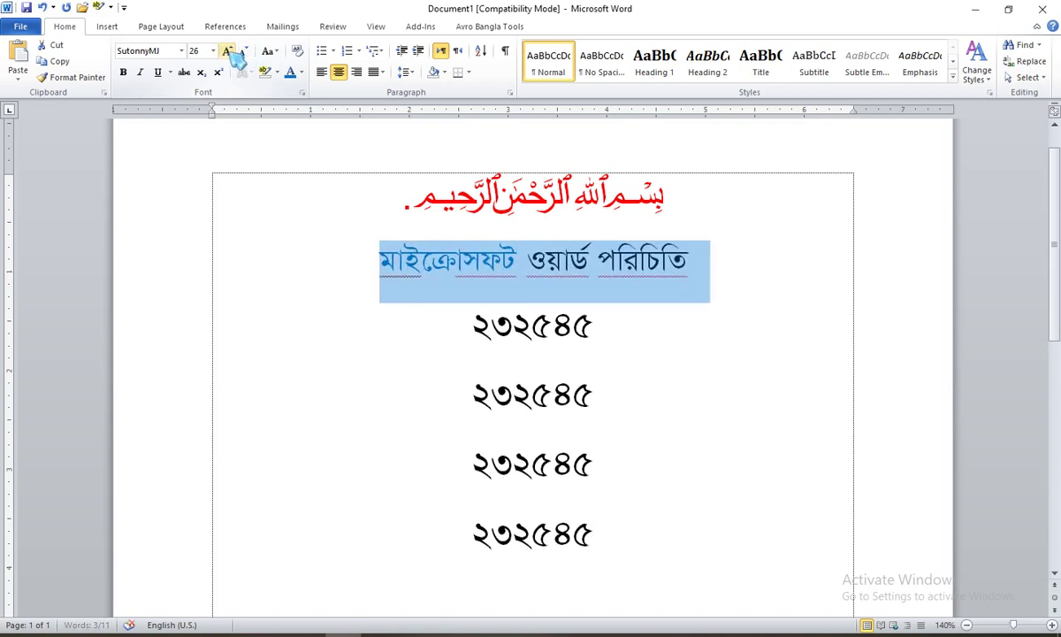
pyautogui.click(228, 52)
pyautogui.click(245, 52)
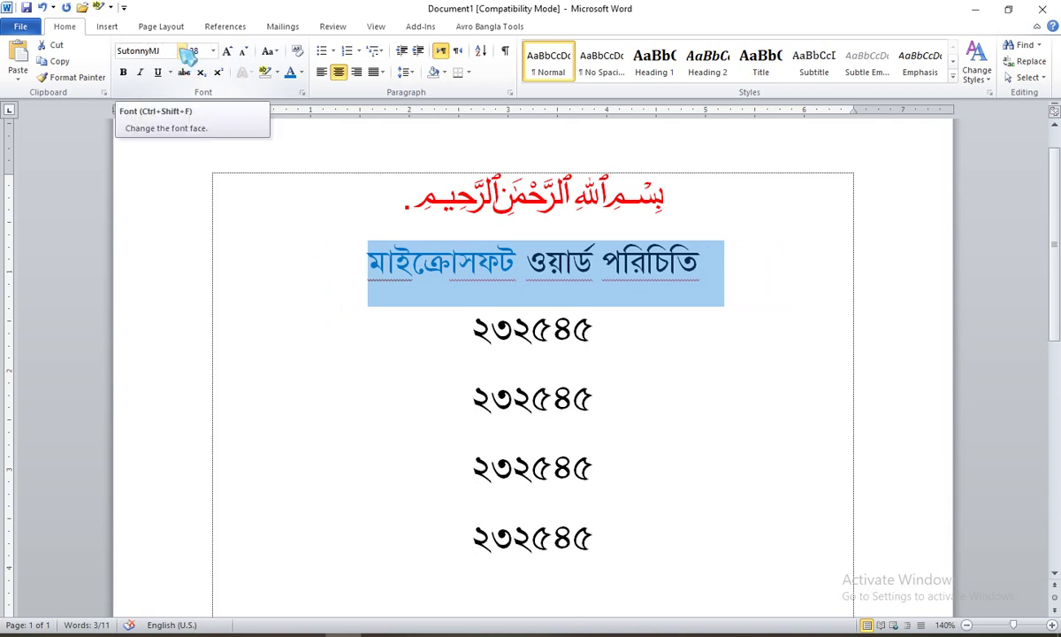
# Try the KhooaiMJ font, then Bhrahmaputra, on the Bangla heading
pyautogui.click(183, 52)
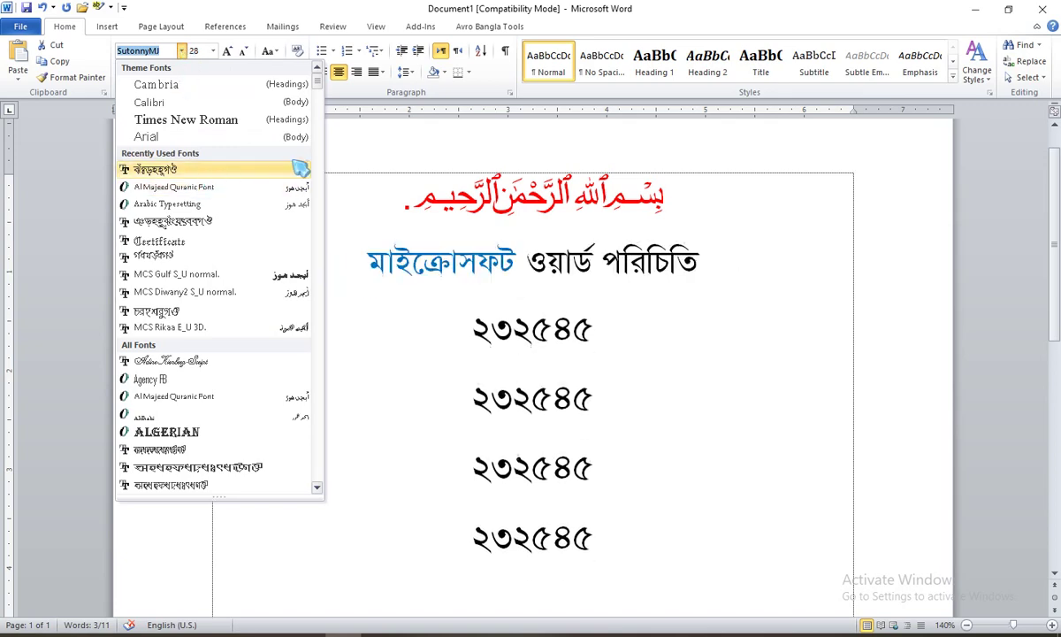
pyautogui.moveTo(323, 86); pyautogui.dragTo(333, 195)
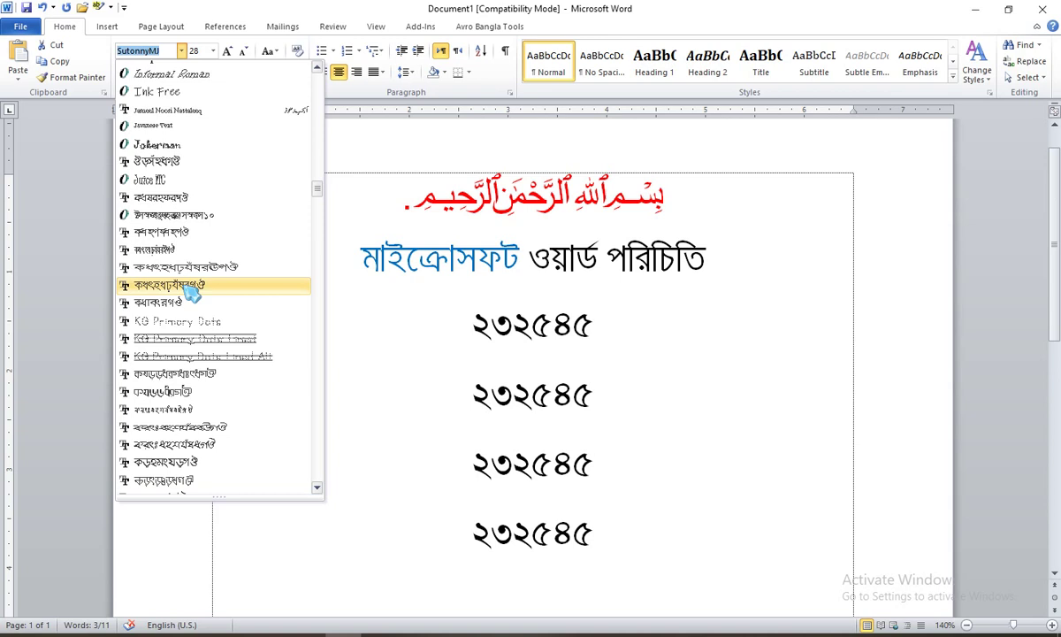
pyautogui.click(190, 395)
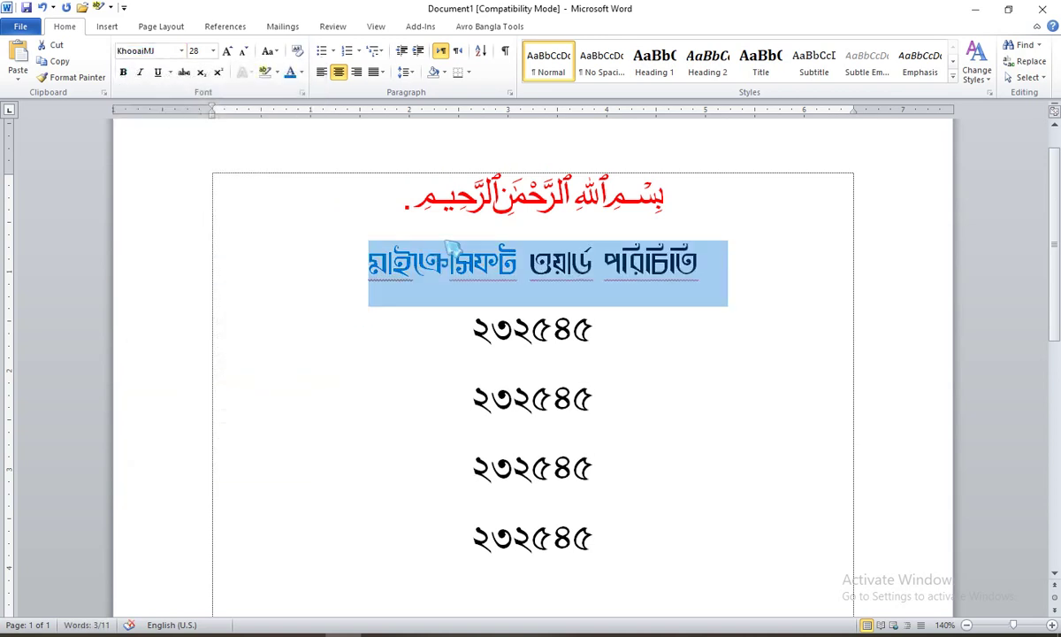
pyautogui.click(181, 51)
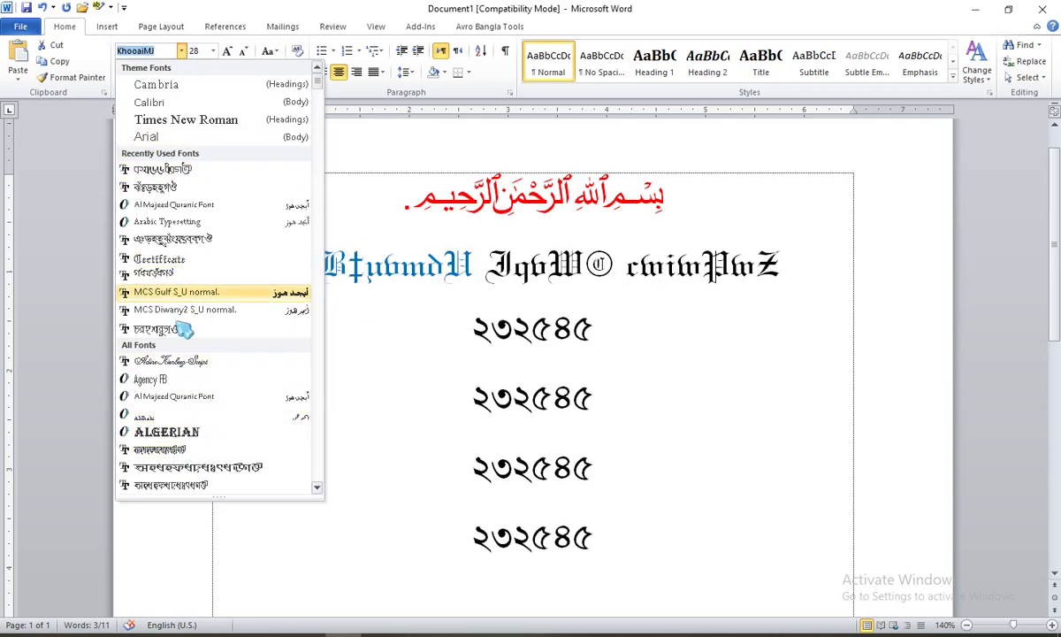
pyautogui.scroll(-12, 185, 336)
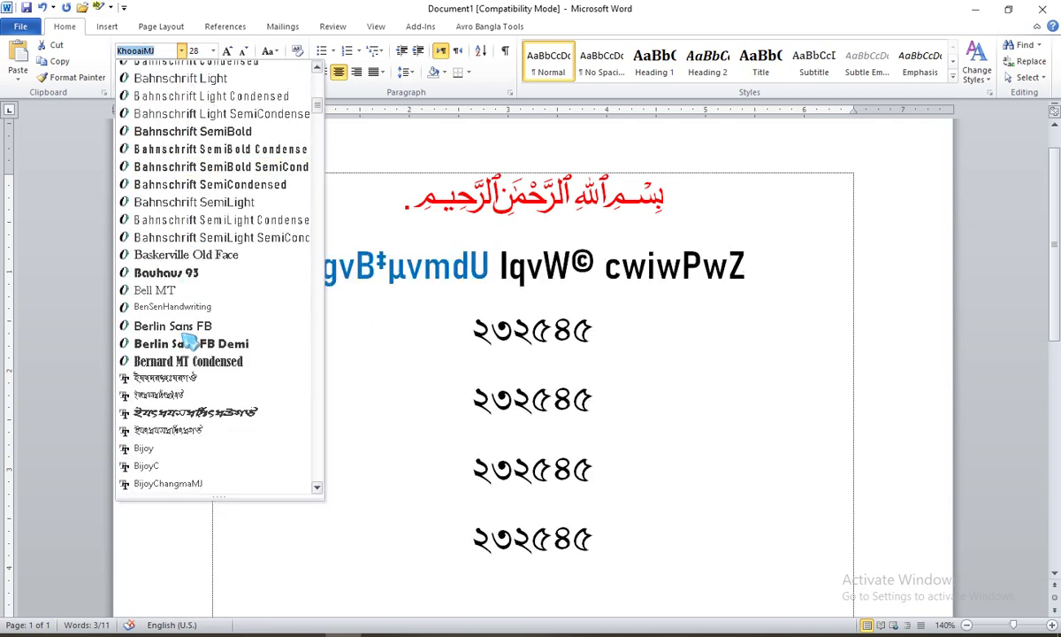
pyautogui.scroll(-3, 189, 339)
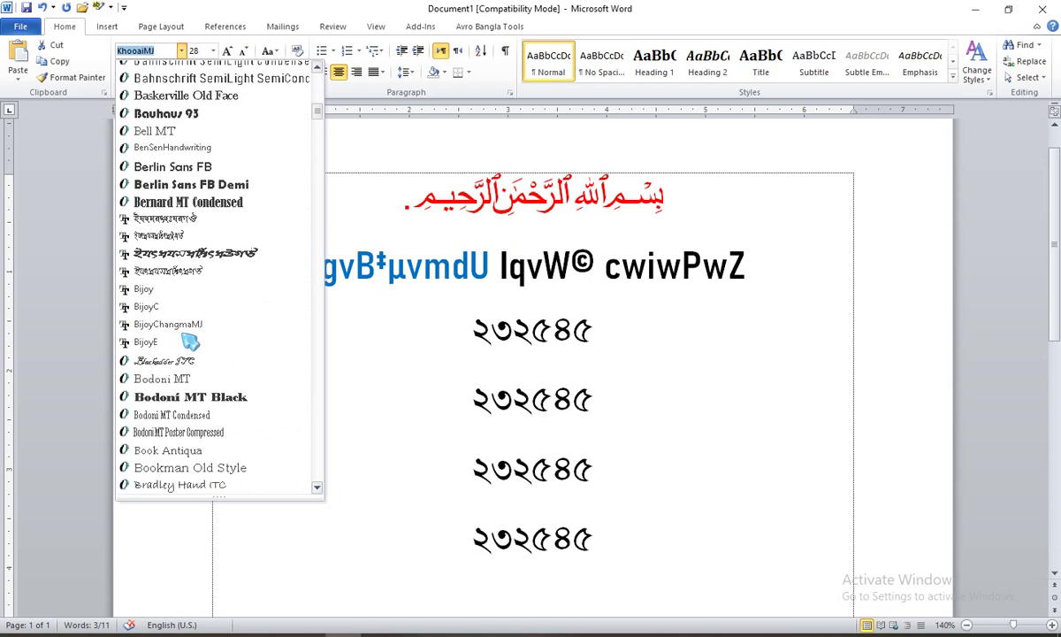
pyautogui.click(212, 269)
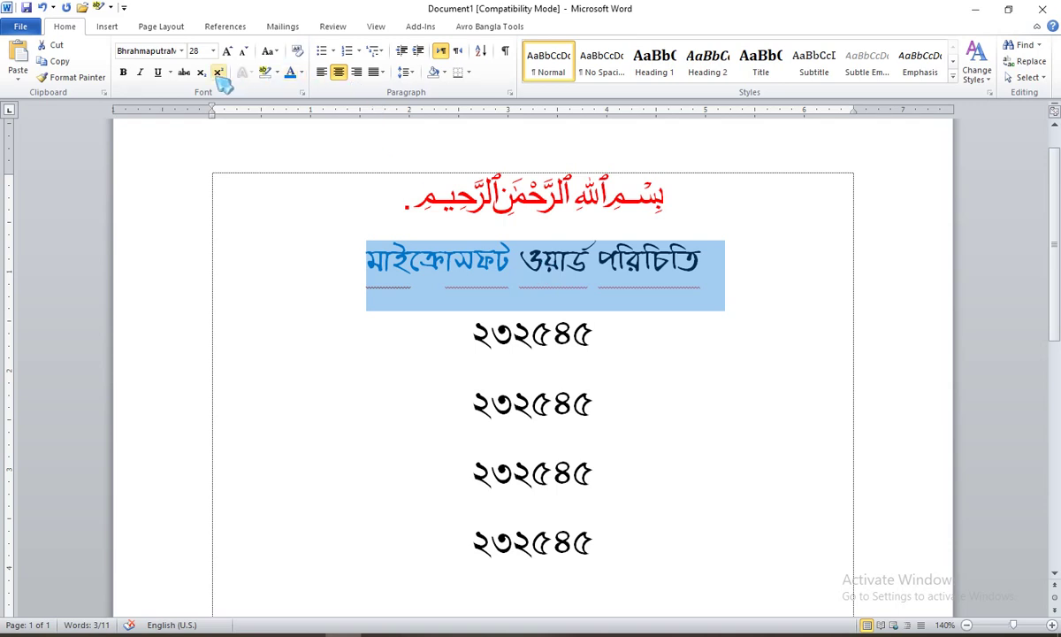
# Set the Bangla heading in the SutonnyMJ font
pyautogui.click(182, 51)
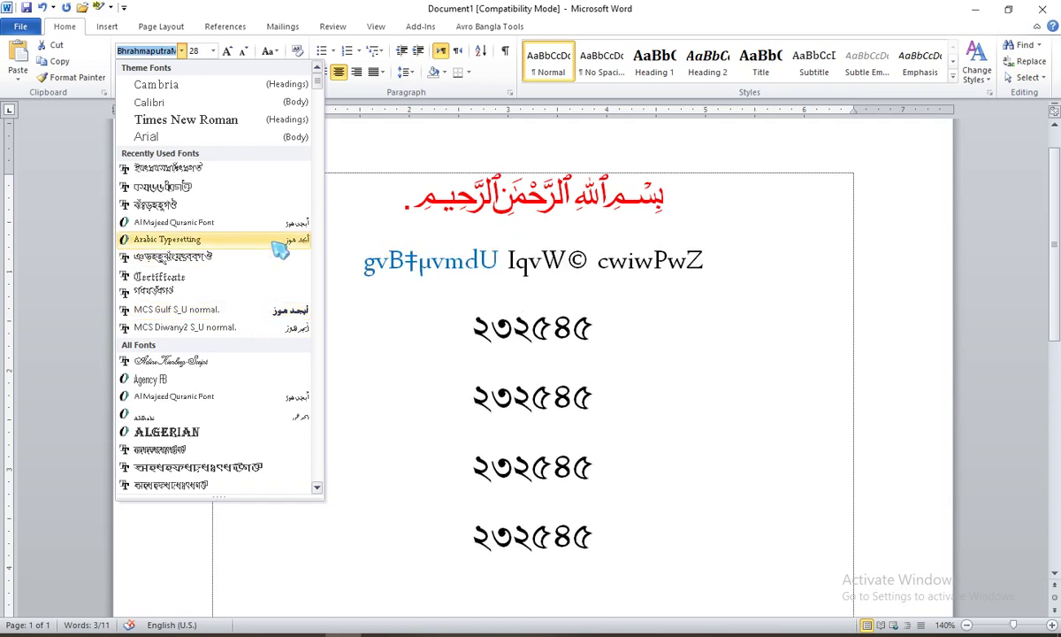
pyautogui.scroll(-5, 279, 213)
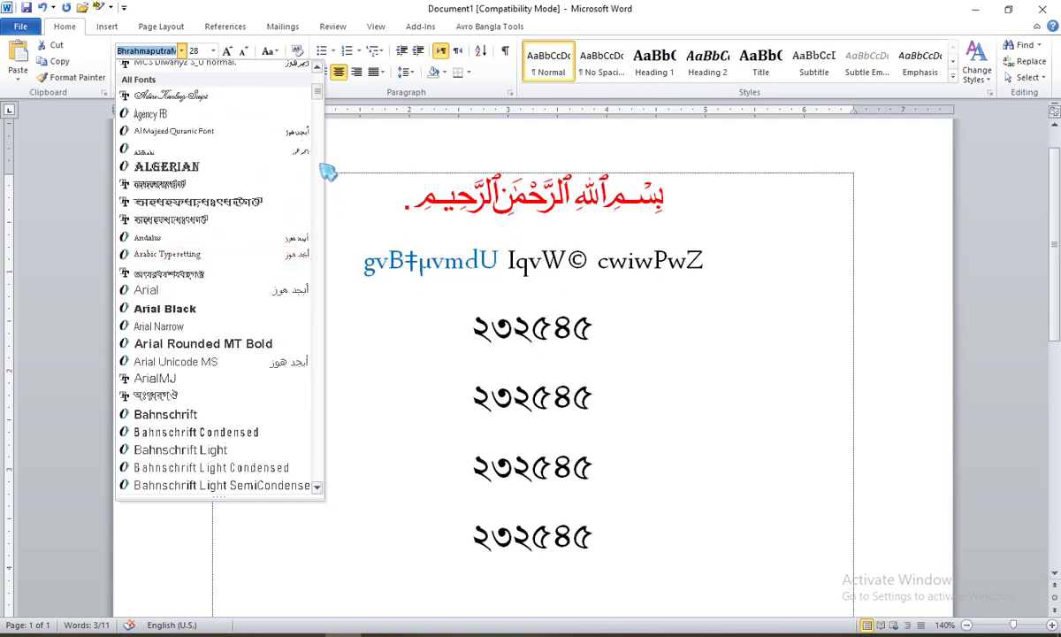
pyautogui.scroll(-7, 248, 353)
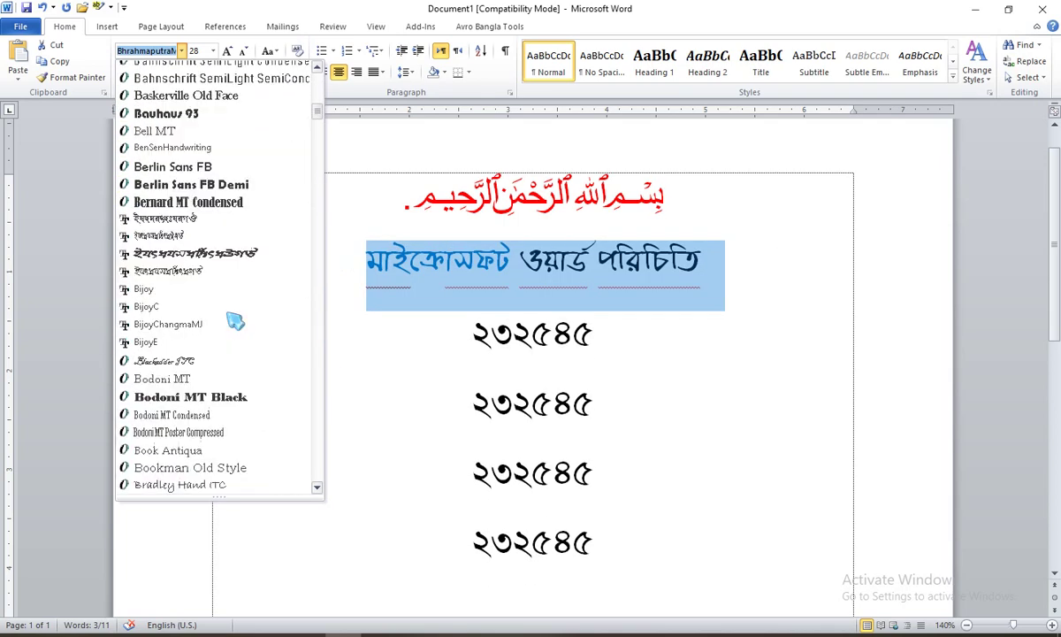
pyautogui.scroll(-20, 235, 321)
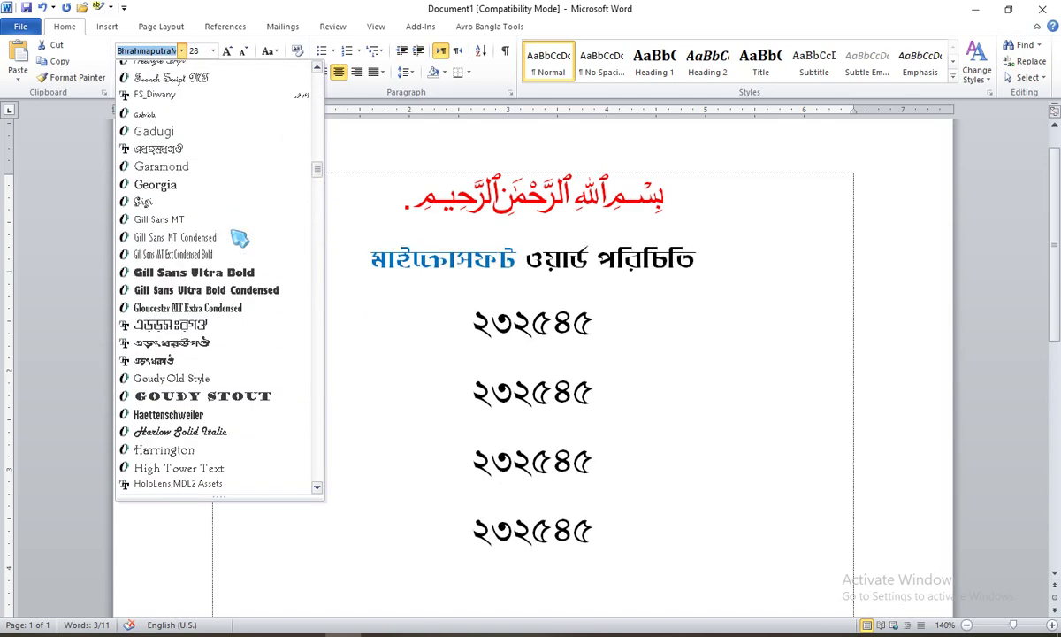
pyautogui.scroll(-8, 239, 237)
pyautogui.scroll(-20, 239, 237)
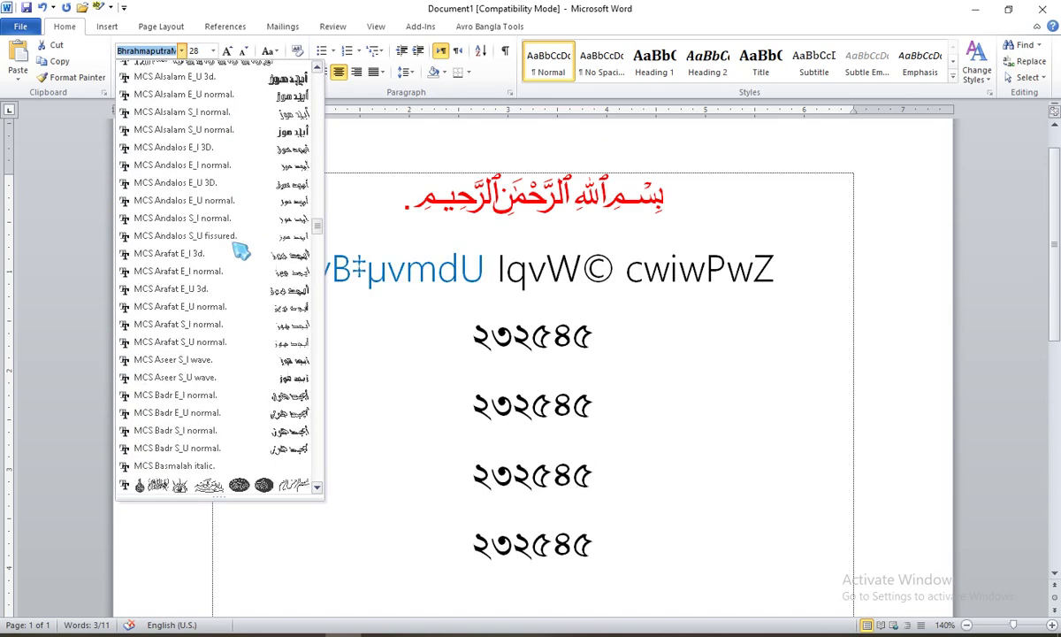
pyautogui.scroll(4, 239, 230)
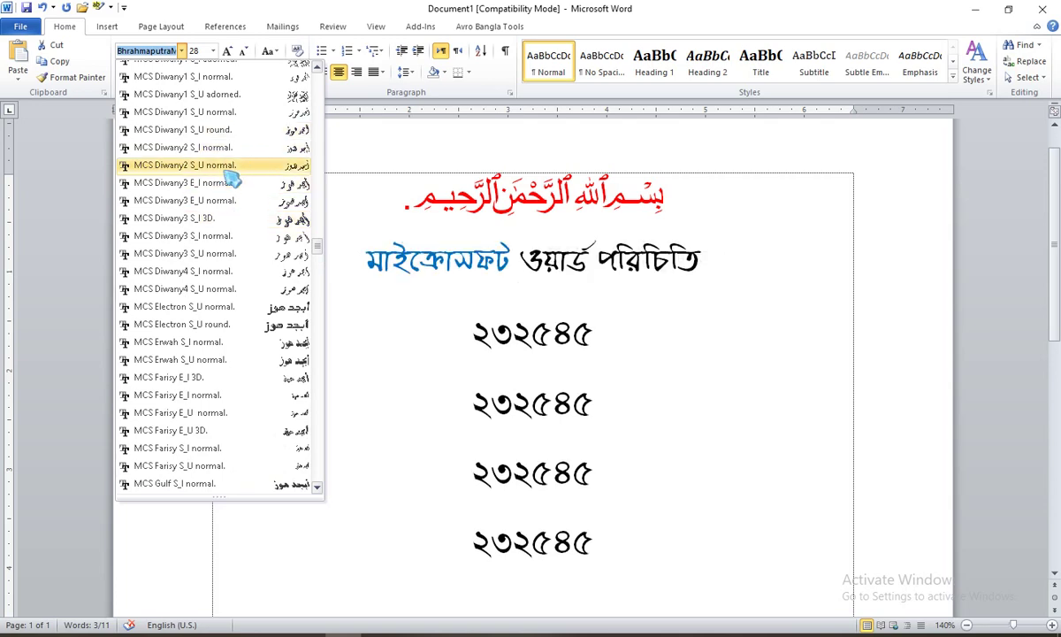
pyautogui.scroll(-11, 230, 257)
pyautogui.scroll(-12, 229, 272)
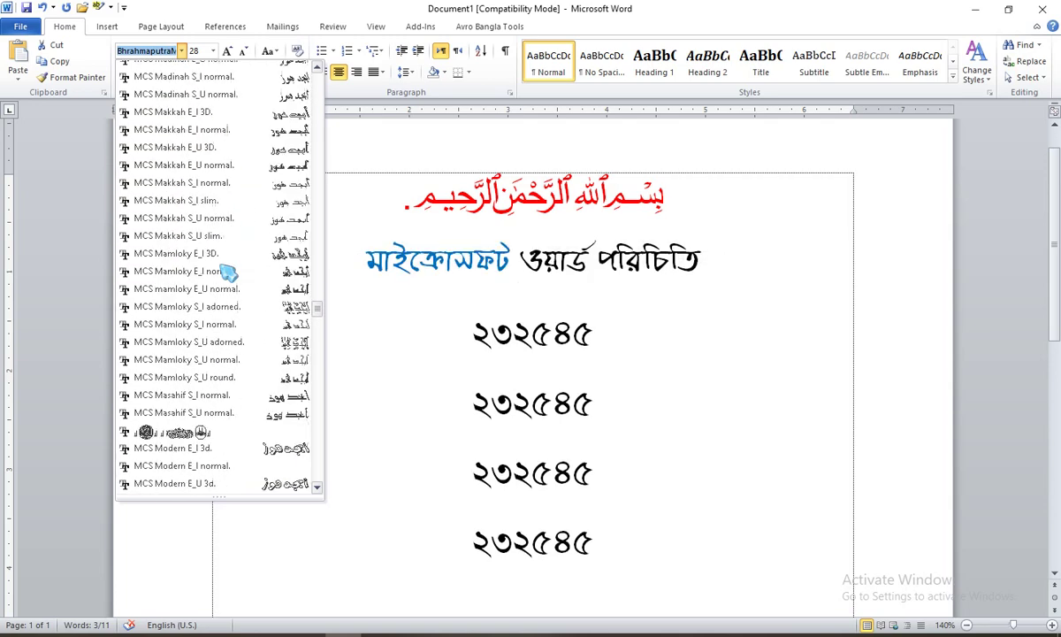
pyautogui.moveTo(322, 344); pyautogui.dragTo(322, 458)
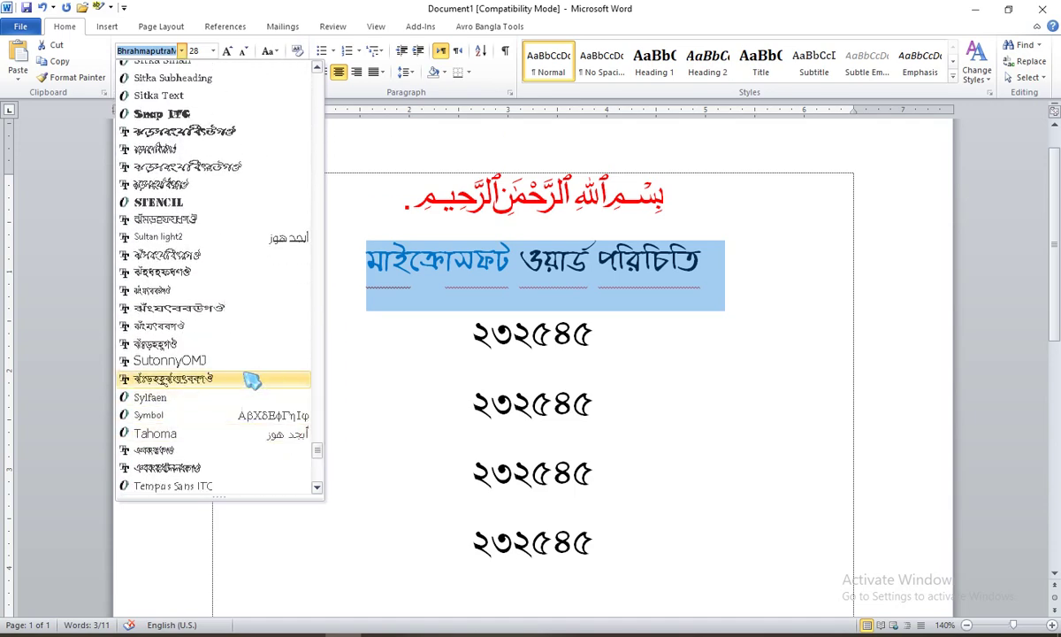
pyautogui.click(178, 346)
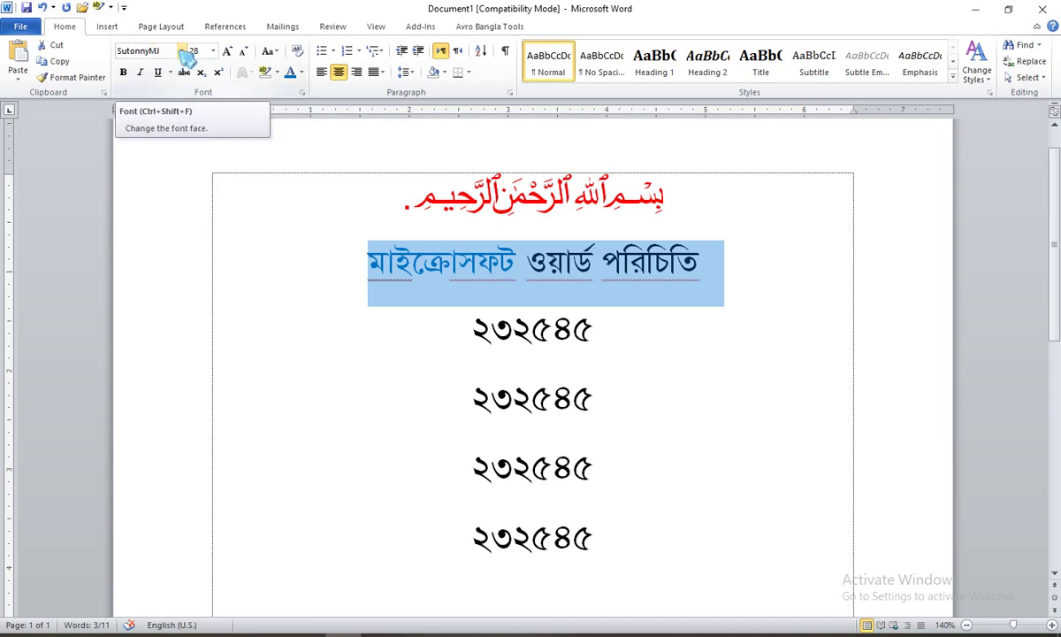
# Apply Times New Roman to the Bangla heading, which garbles it
pyautogui.click(183, 51)
pyautogui.click(183, 51)
pyautogui.click(184, 51)
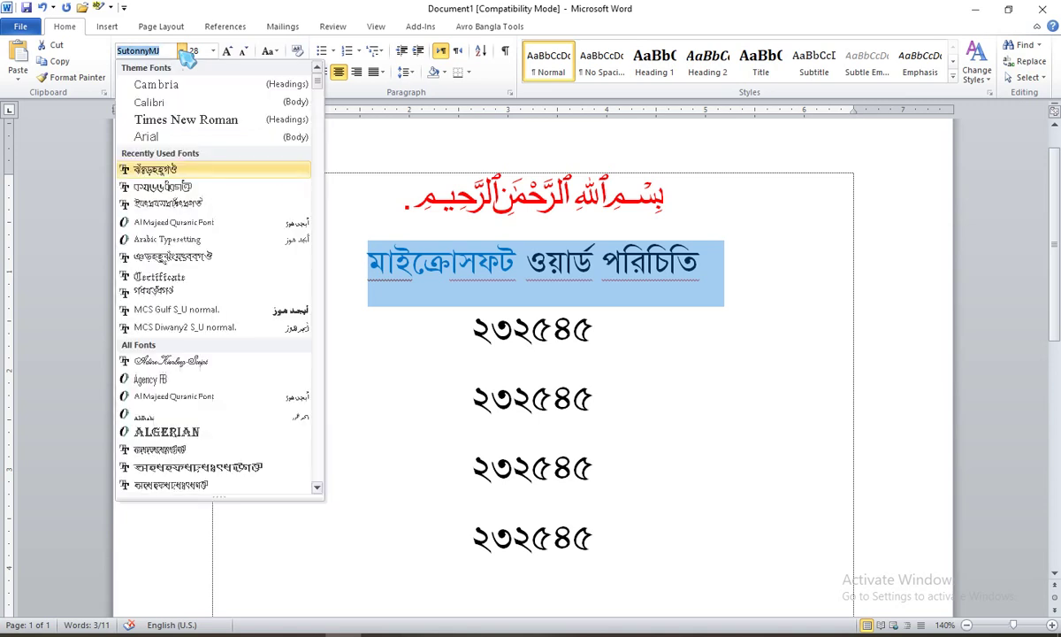
pyautogui.click(215, 125)
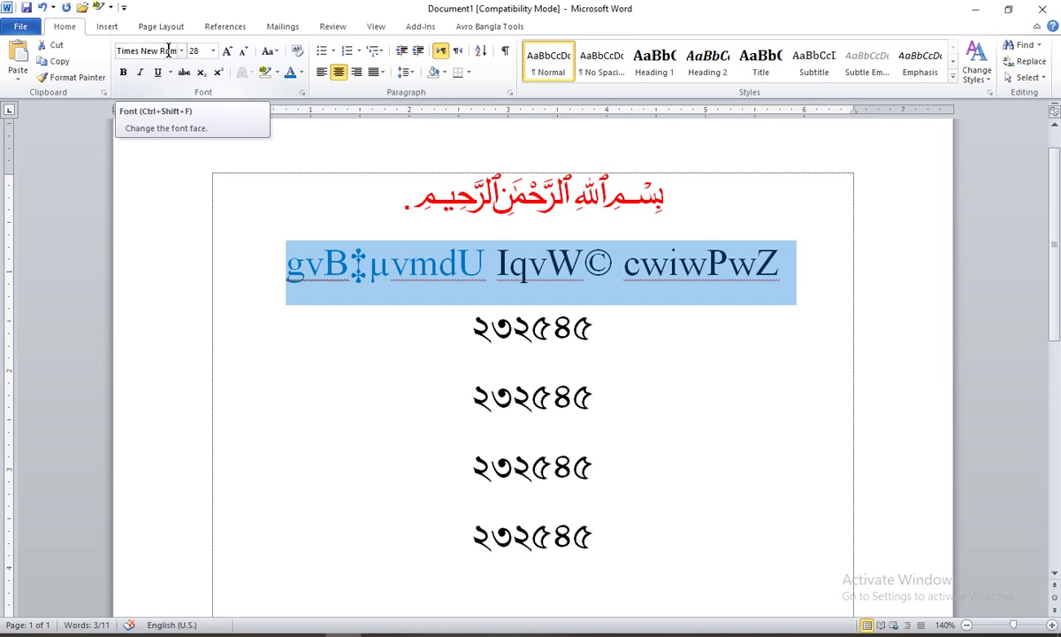
# Switch the heading back to SutonnyMJ and place the caret at its end
pyautogui.click(181, 51)
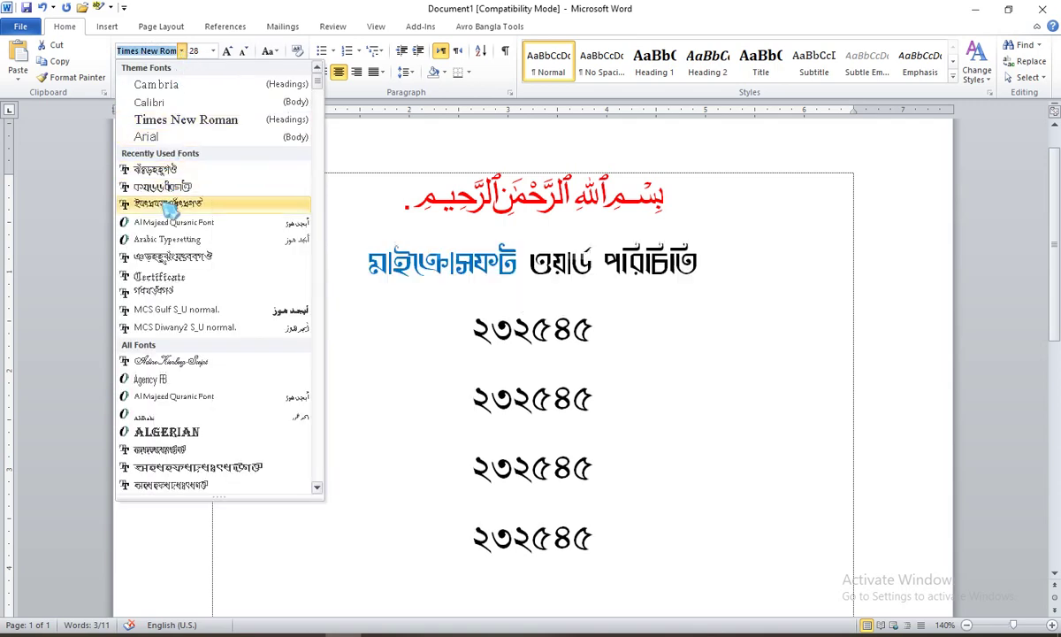
pyautogui.click(165, 172)
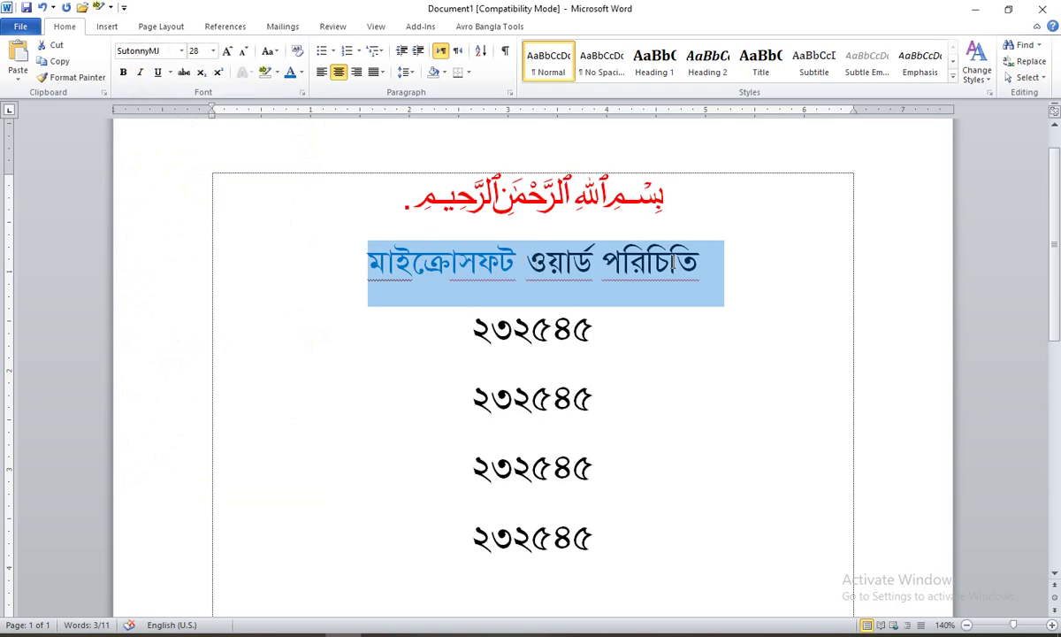
pyautogui.click(705, 256)
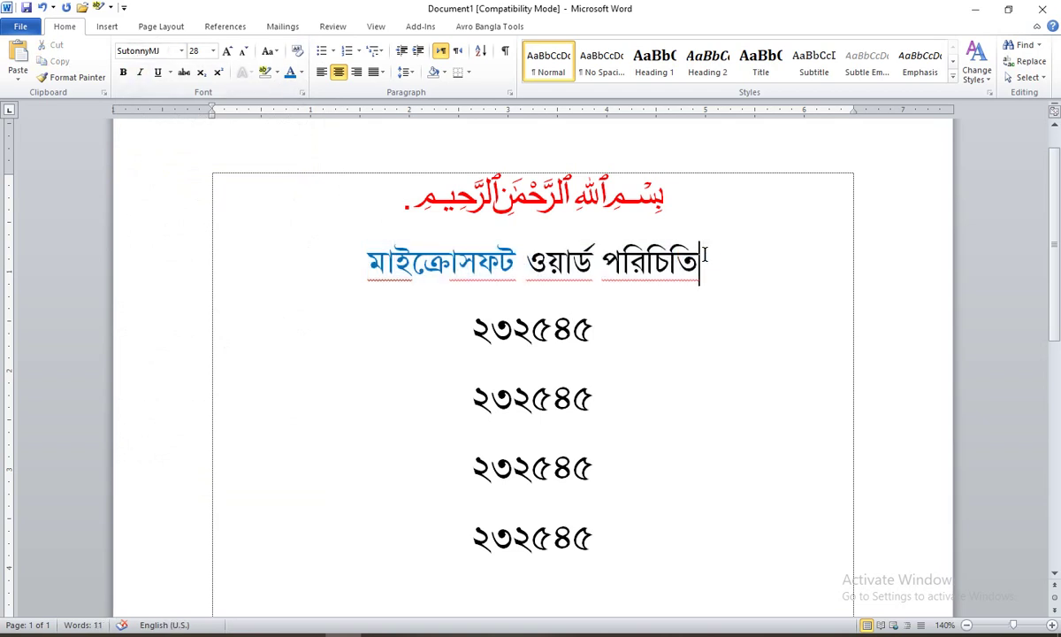
# On a new line below the heading, switch to English input and type 'Hello World!,'
pyautogui.press('Return')
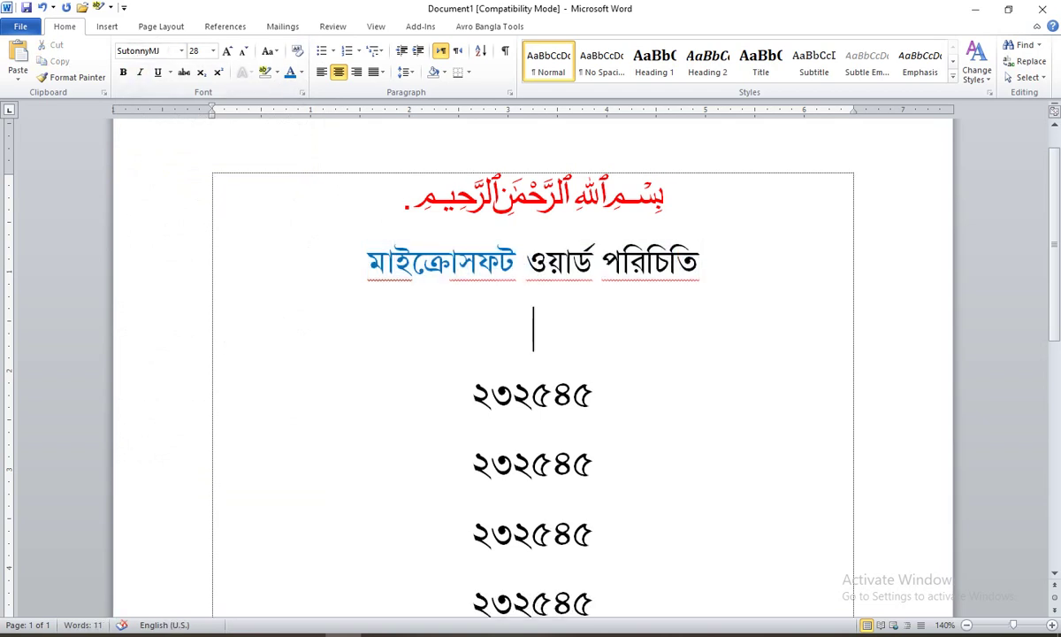
pyautogui.hotkey('ctrl', 'space')
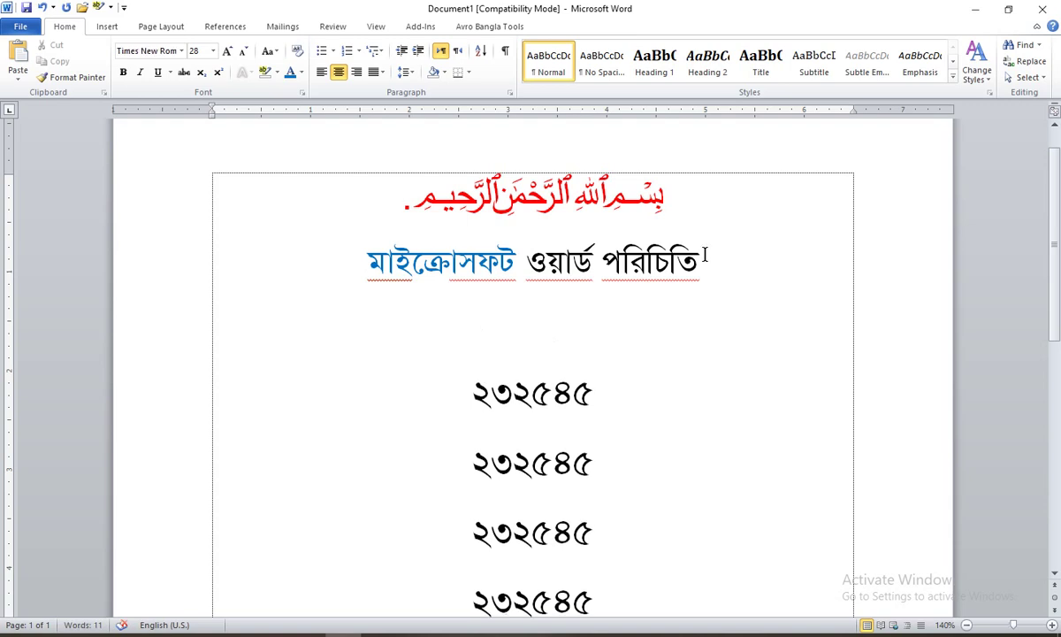
pyautogui.write('ভডদ')
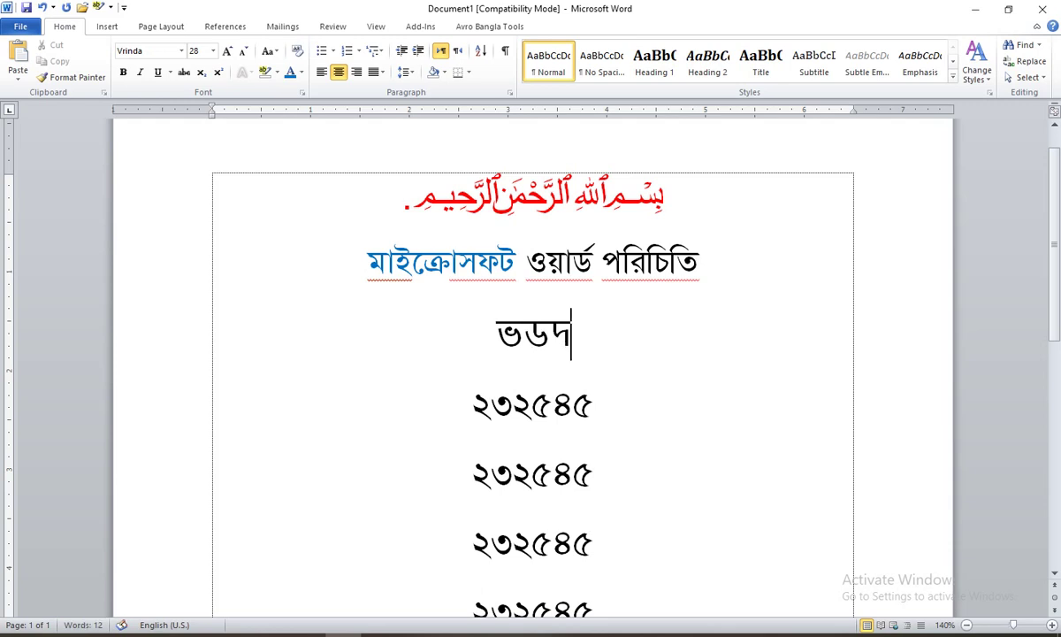
pyautogui.press('BackSpace')
pyautogui.press('BackSpace')
pyautogui.press('BackSpace')
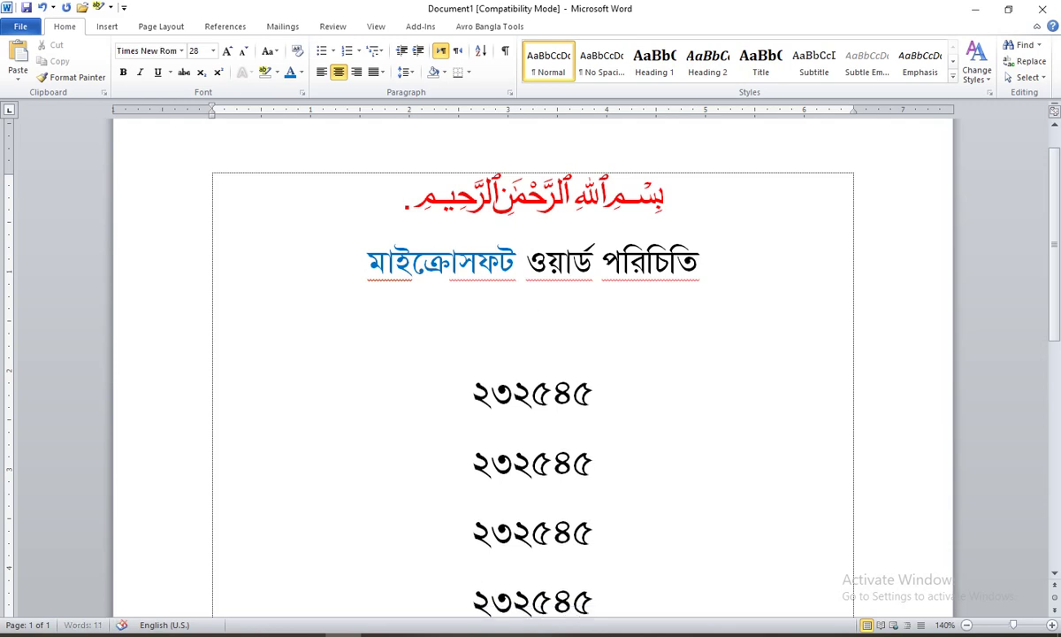
pyautogui.write('ভ')
pyautogui.press('BackSpace')
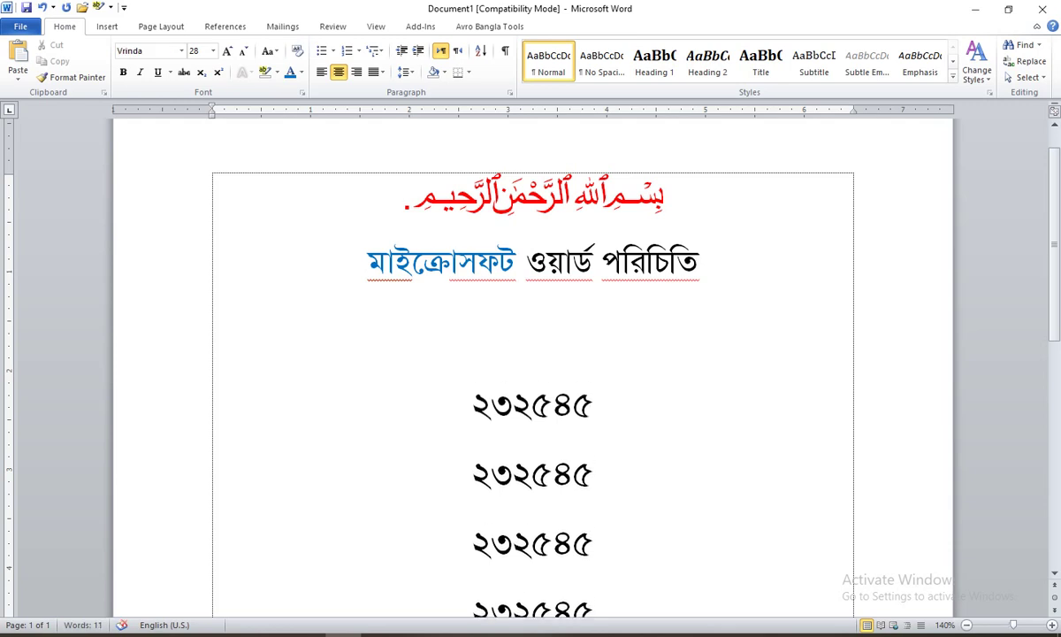
pyautogui.press('F12')
pyautogui.write('f')
pyautogui.press('BackSpace')
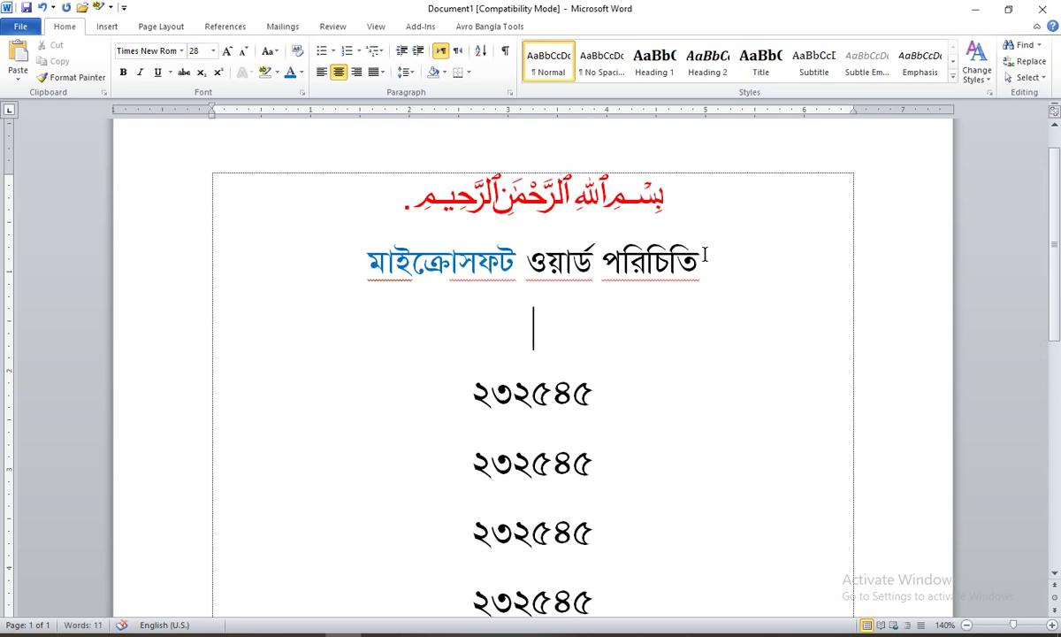
pyautogui.write('Hello Wor')
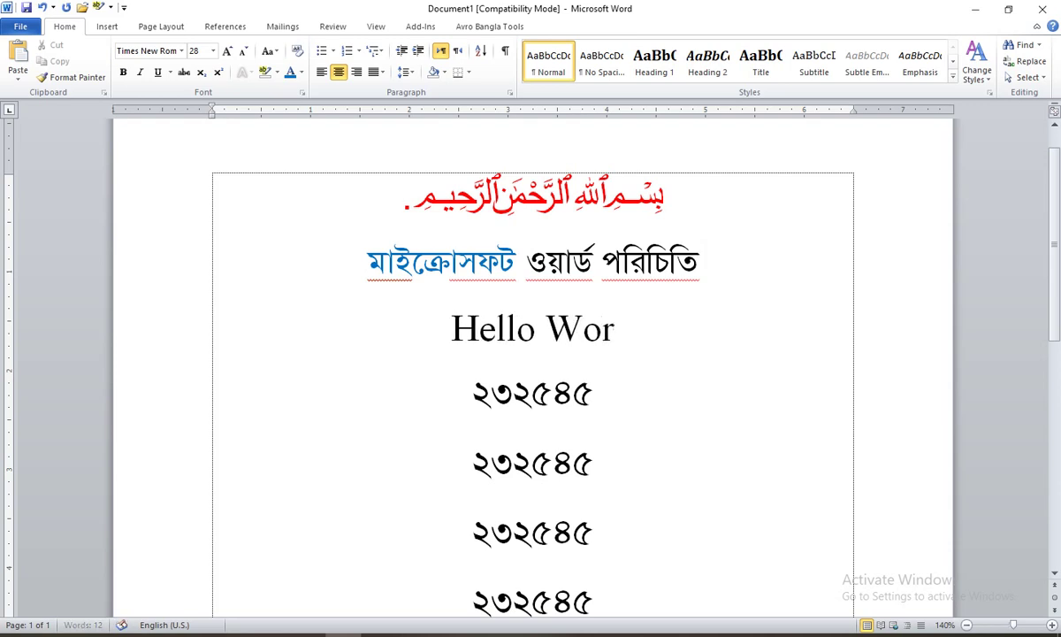
pyautogui.write('ld')
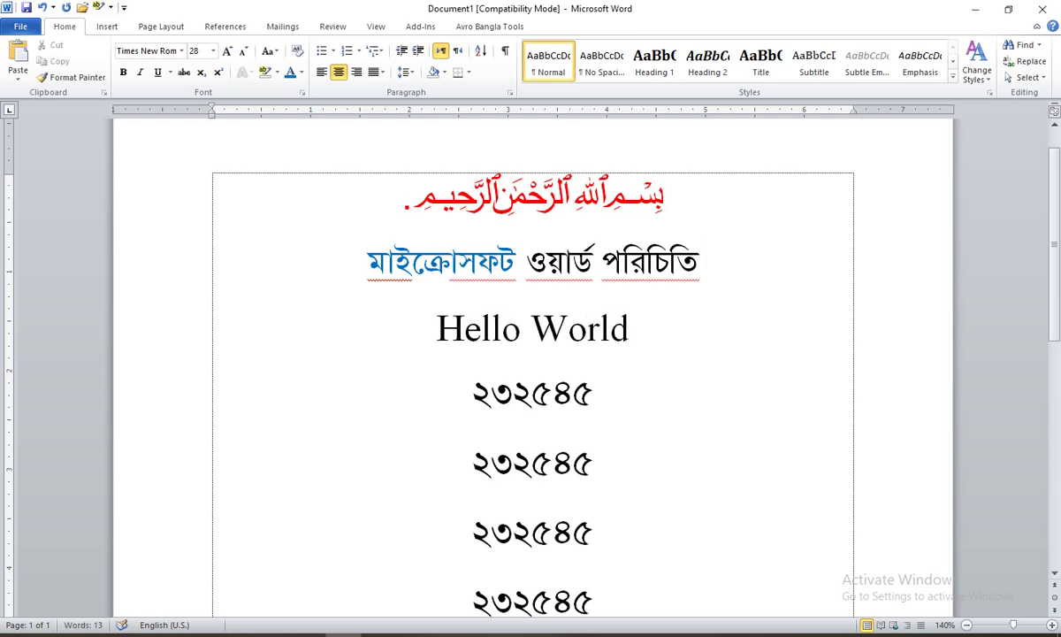
pyautogui.write('!,')
# Add the line 'How are you.' and an empty line below it
pyautogui.press('Return')
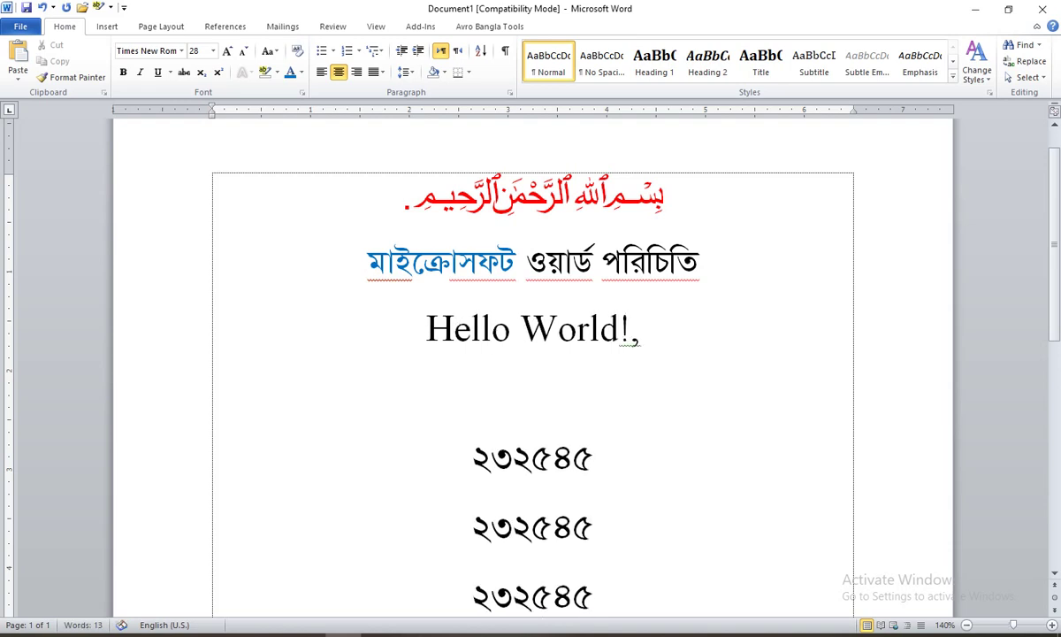
pyautogui.write('How are yo')
pyautogui.write('u')
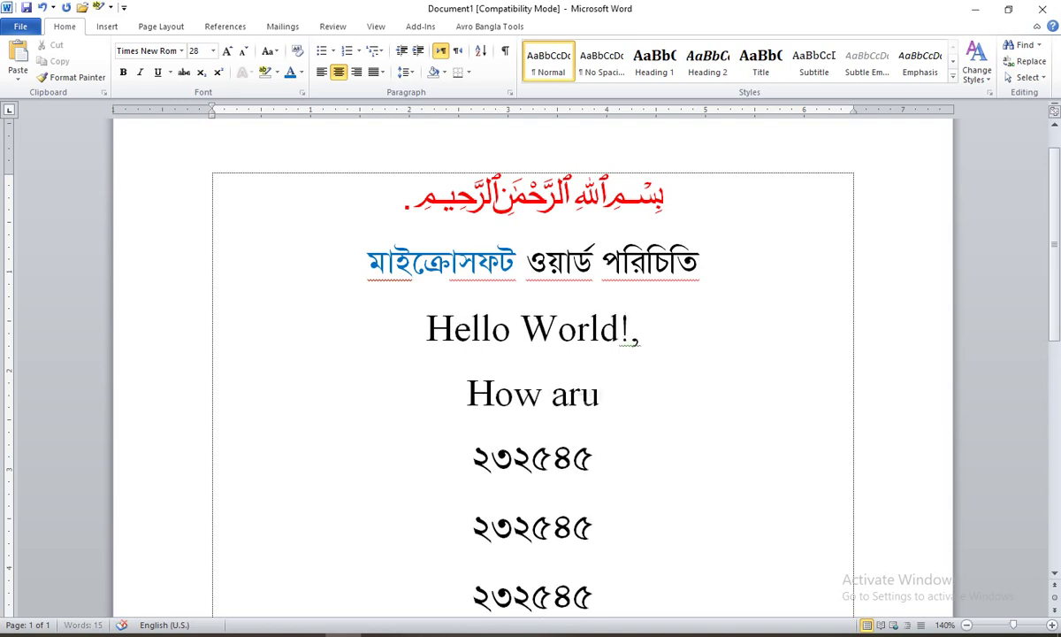
pyautogui.press('BackSpace')
pyautogui.write('e you')
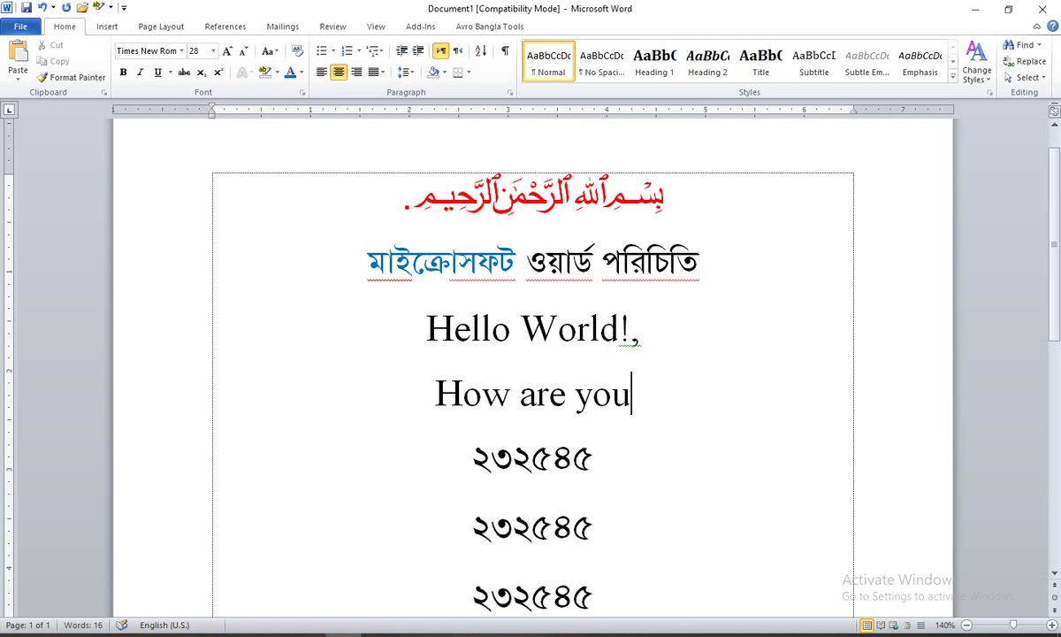
pyautogui.write('.')
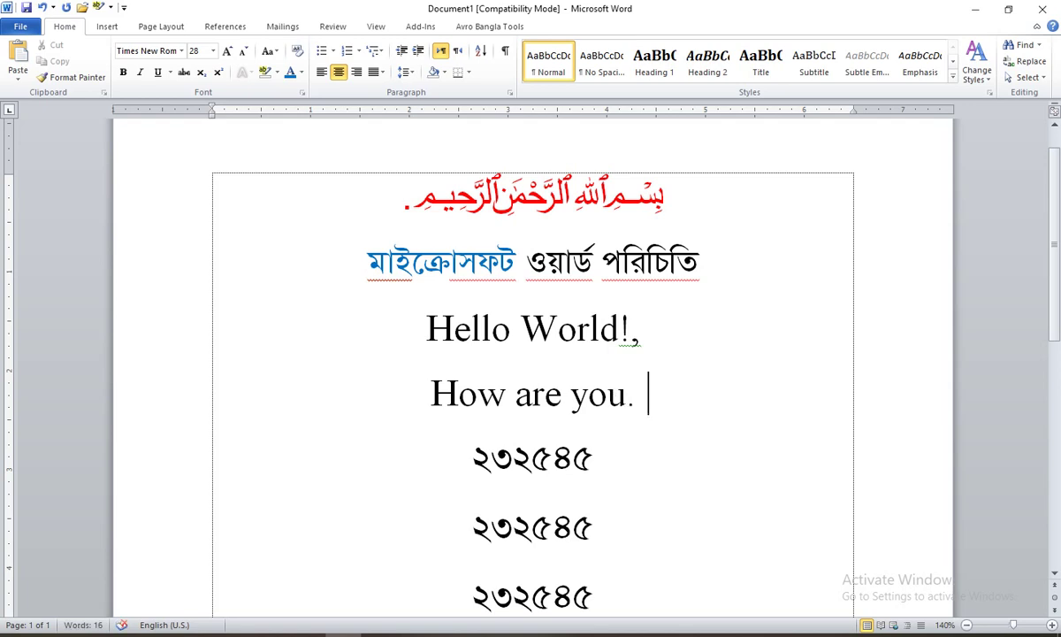
pyautogui.press('Return')
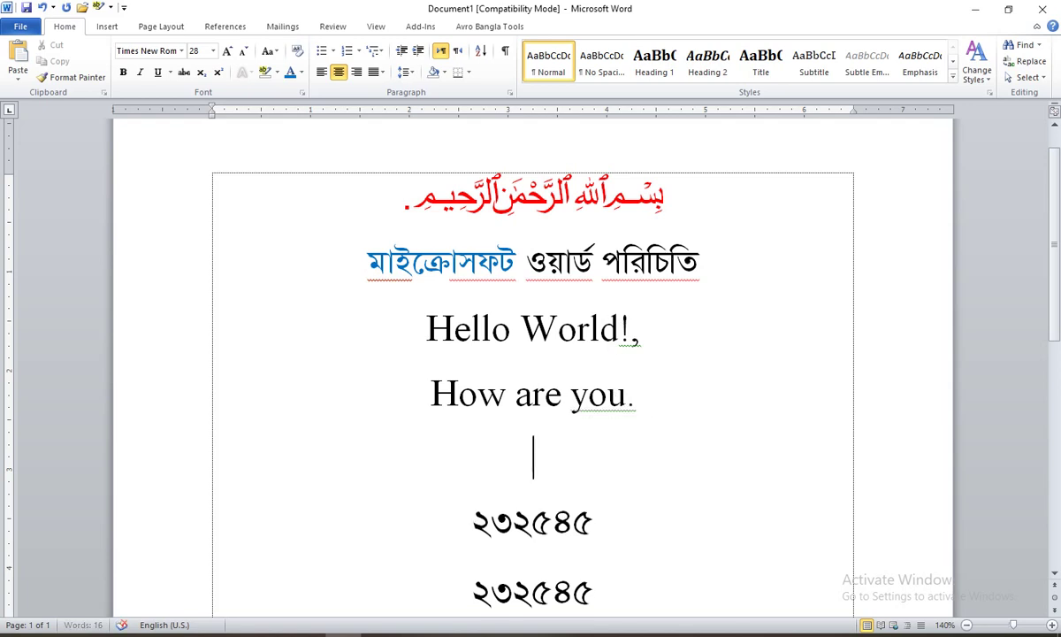
# Apply Sentence case to both English lines and replace the stray comma with a period
pyautogui.moveTo(425, 329); pyautogui.dragTo(622, 397)
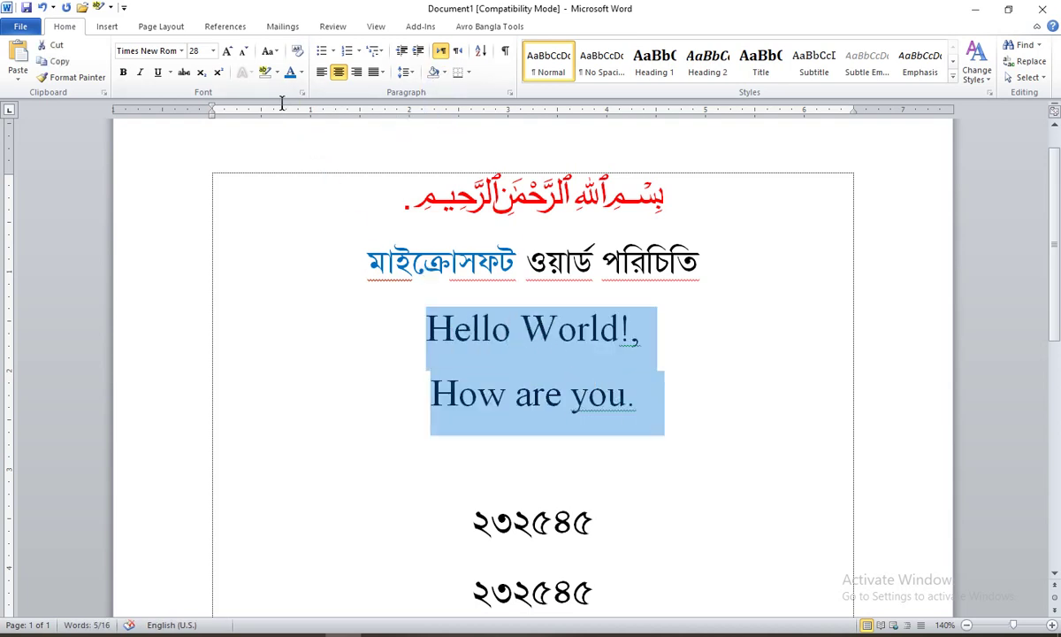
pyautogui.click(273, 55)
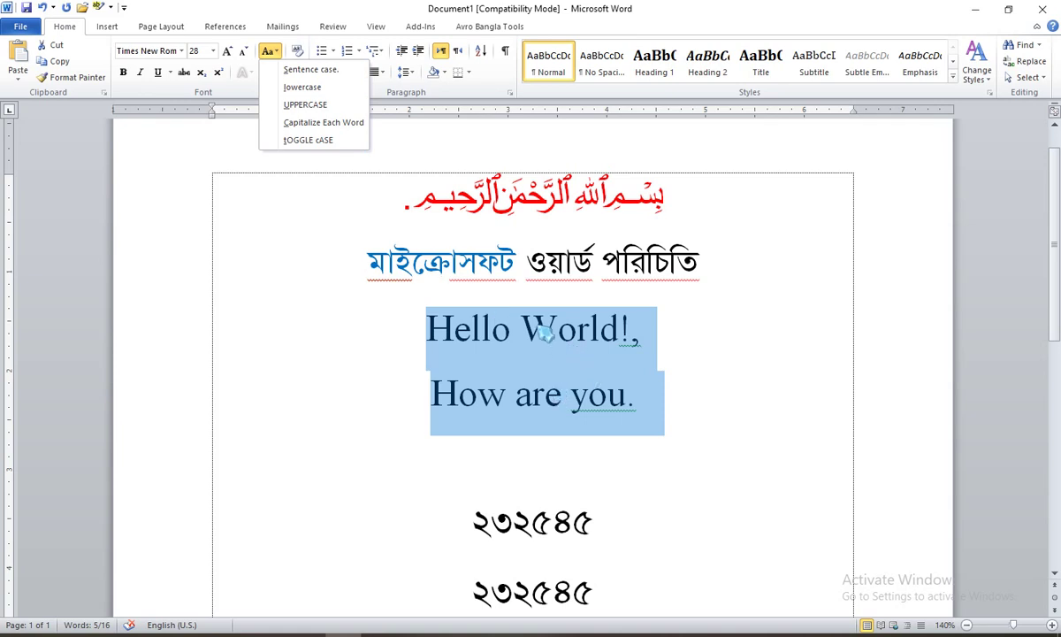
pyautogui.click(296, 70)
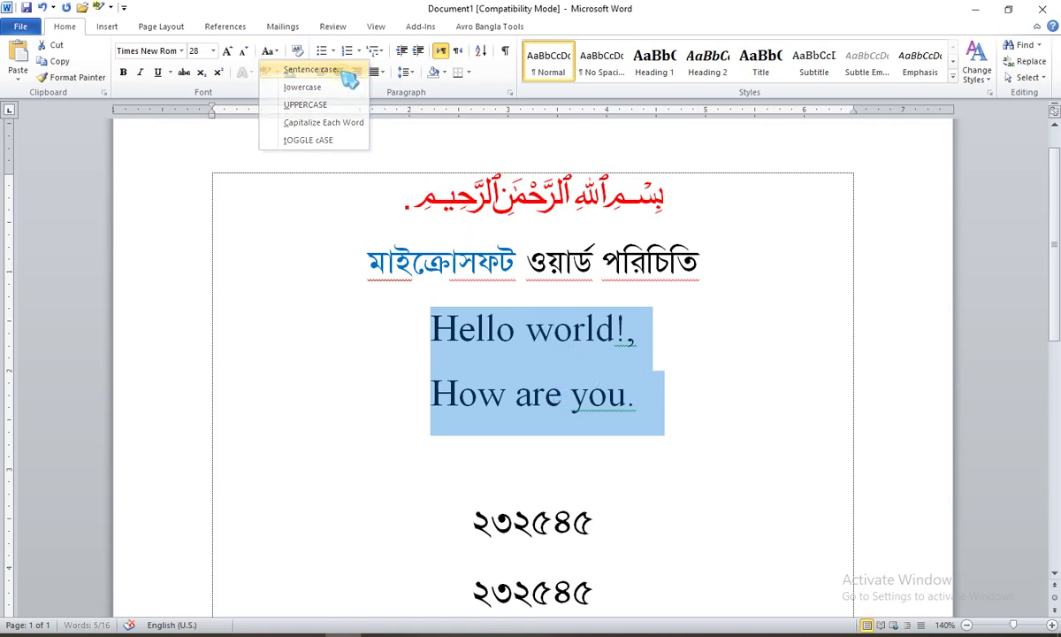
pyautogui.click(455, 345)
pyautogui.moveTo(455, 345); pyautogui.dragTo(430, 345)
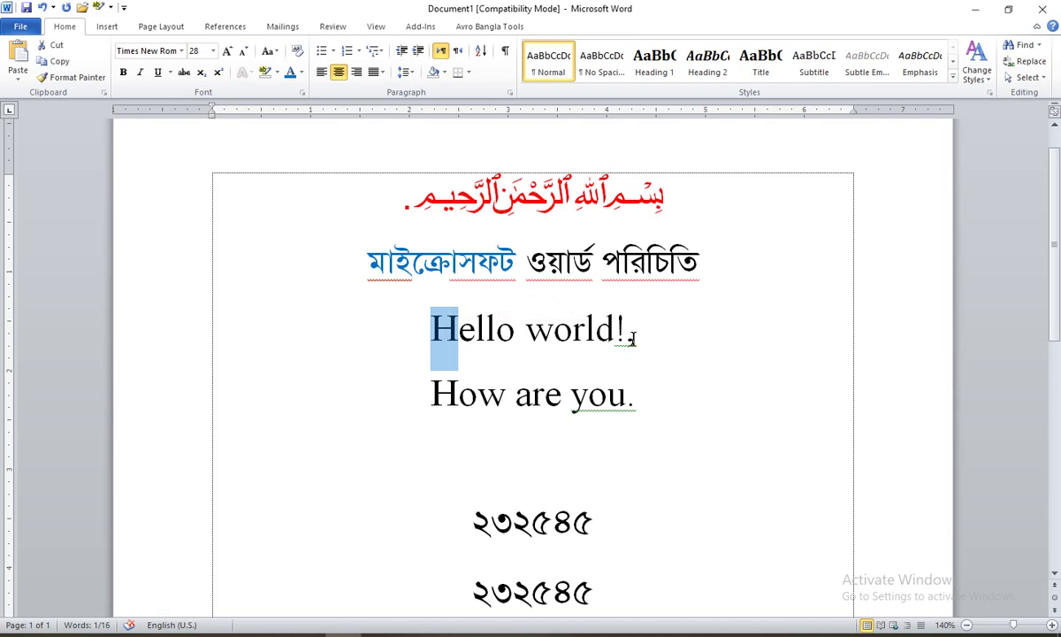
pyautogui.moveTo(637, 340); pyautogui.dragTo(447, 329)
pyautogui.write('.')
pyautogui.click(427, 329)
# Cycle both lines through lowercase and UPPERCASE, ending with Capitalize Each Word
pyautogui.click(482, 391)
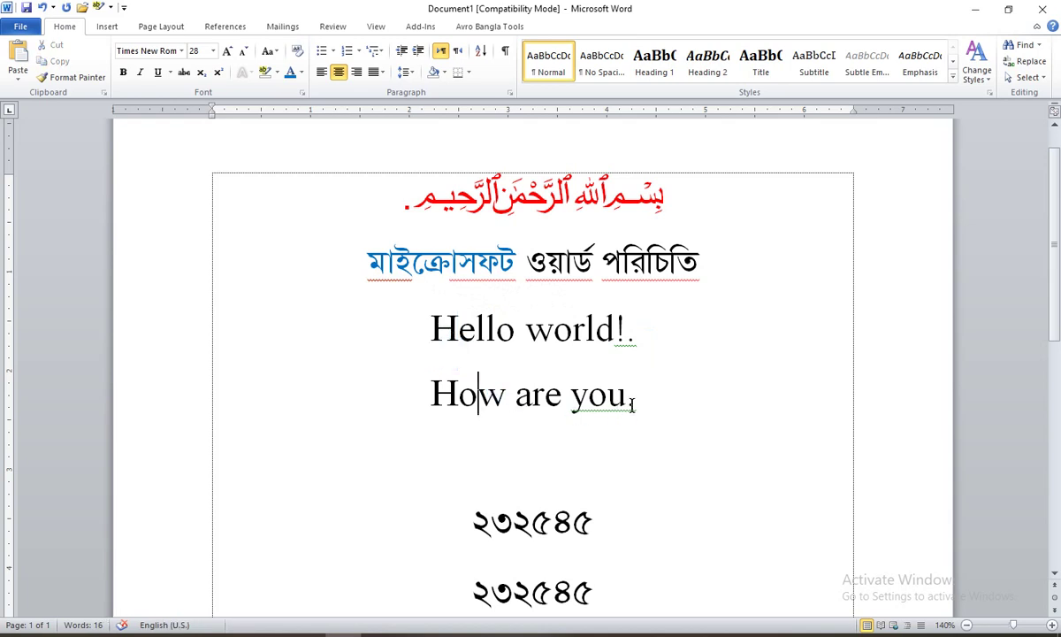
pyautogui.moveTo(457, 393); pyautogui.dragTo(420, 393)
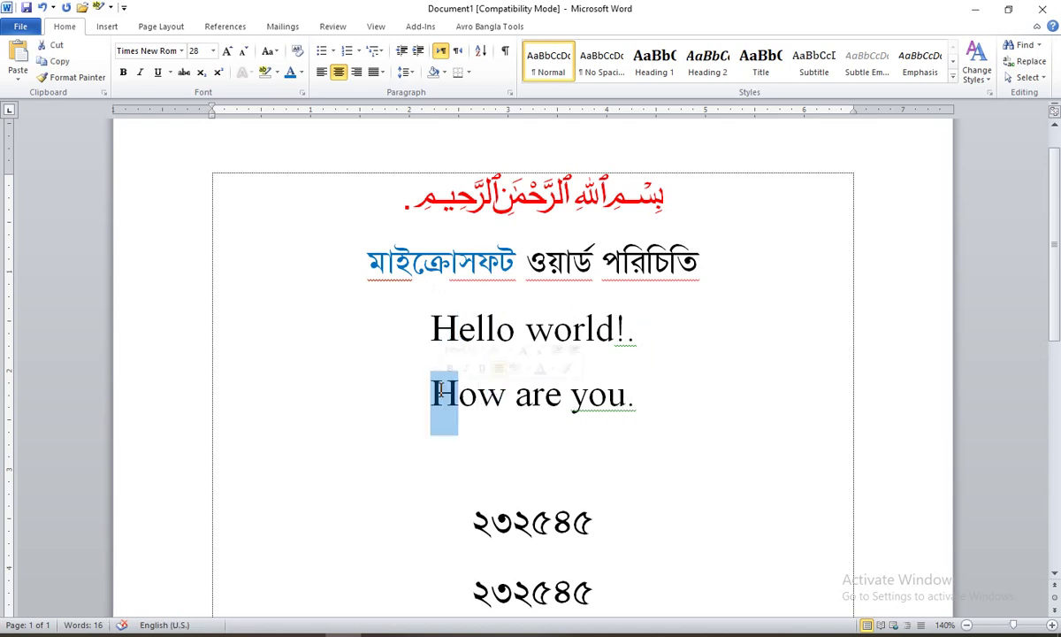
pyautogui.moveTo(434, 312); pyautogui.dragTo(623, 394)
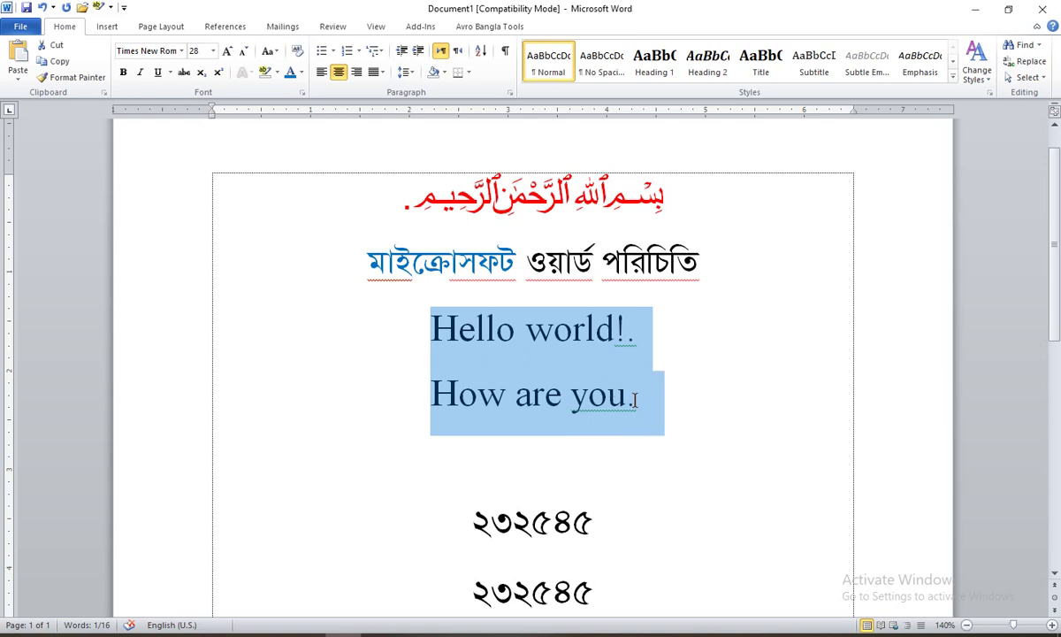
pyautogui.click(268, 51)
pyautogui.click(305, 87)
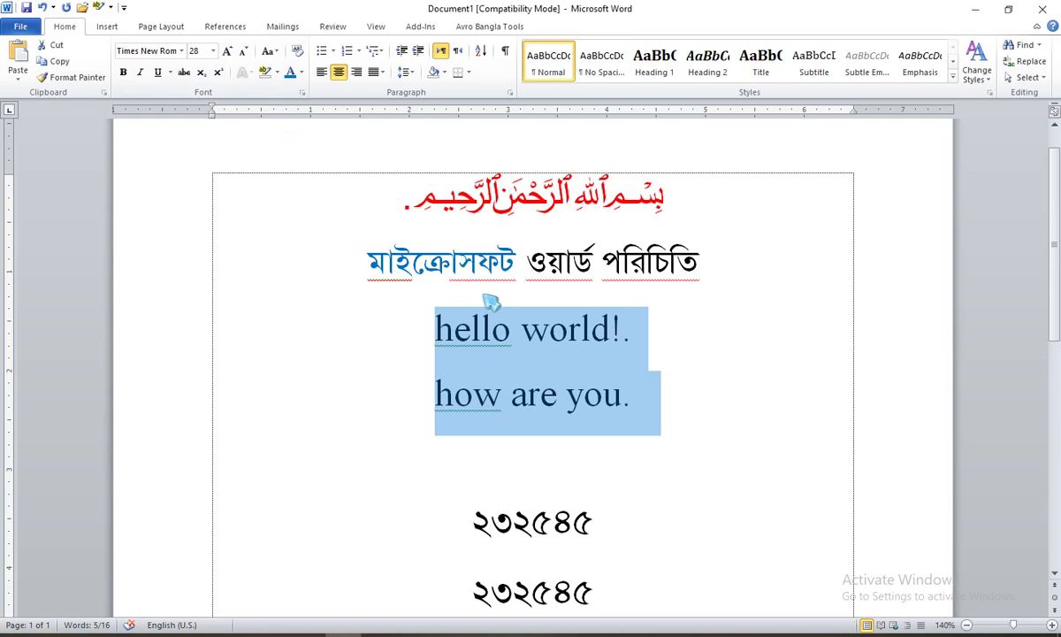
pyautogui.click(270, 51)
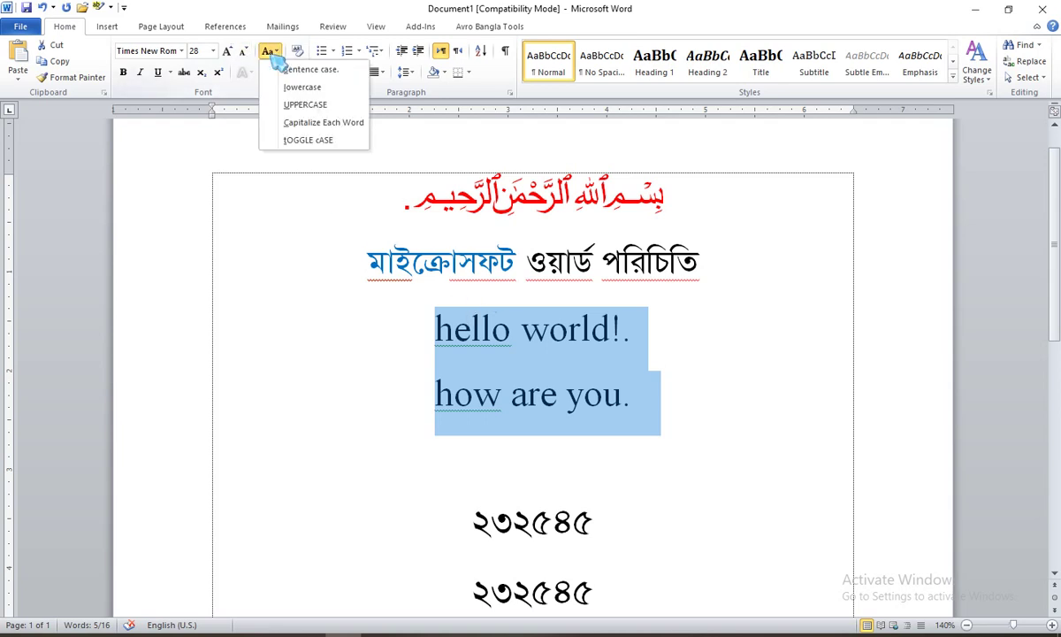
pyautogui.click(305, 105)
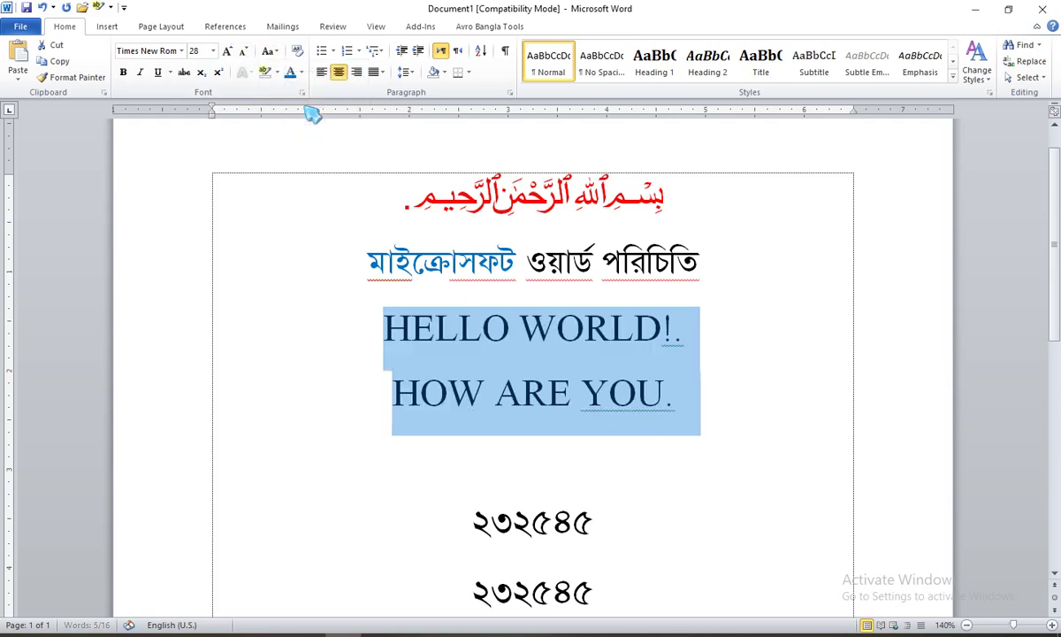
pyautogui.click(269, 50)
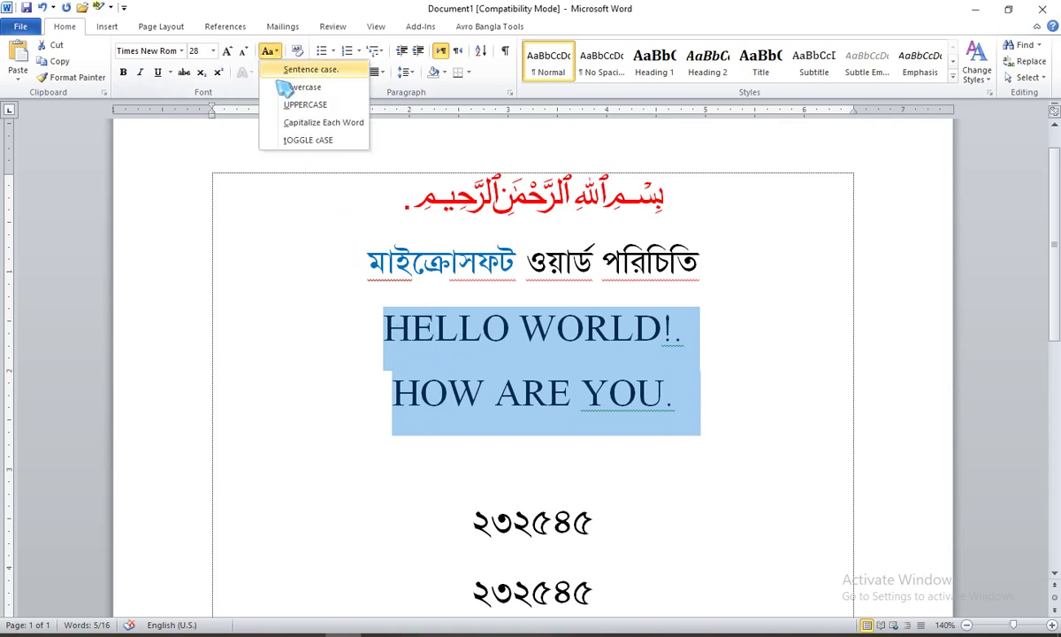
pyautogui.click(289, 86)
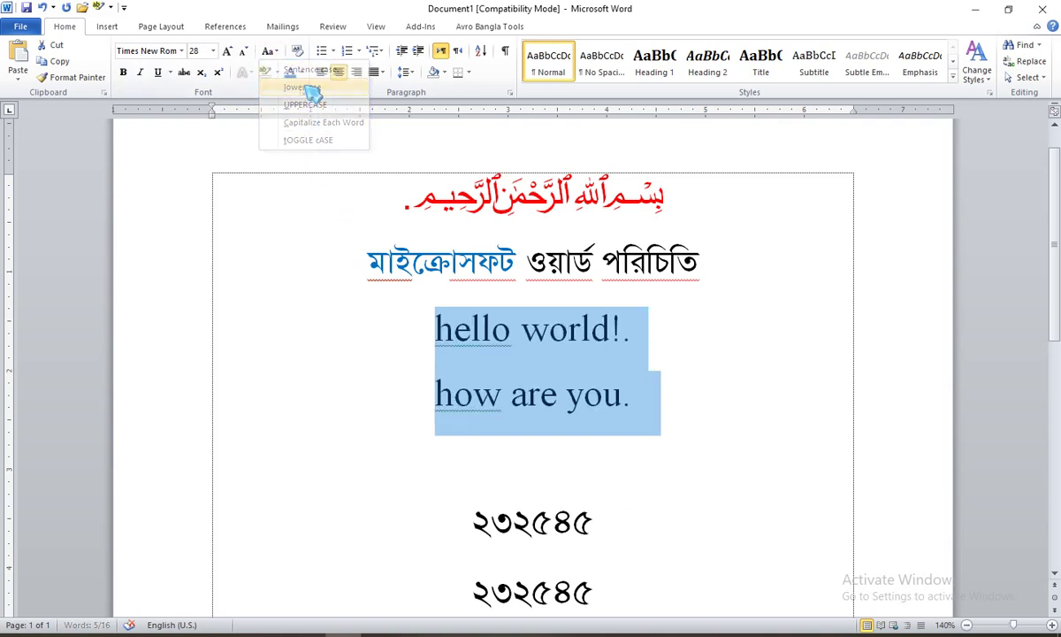
pyautogui.click(270, 50)
pyautogui.click(301, 105)
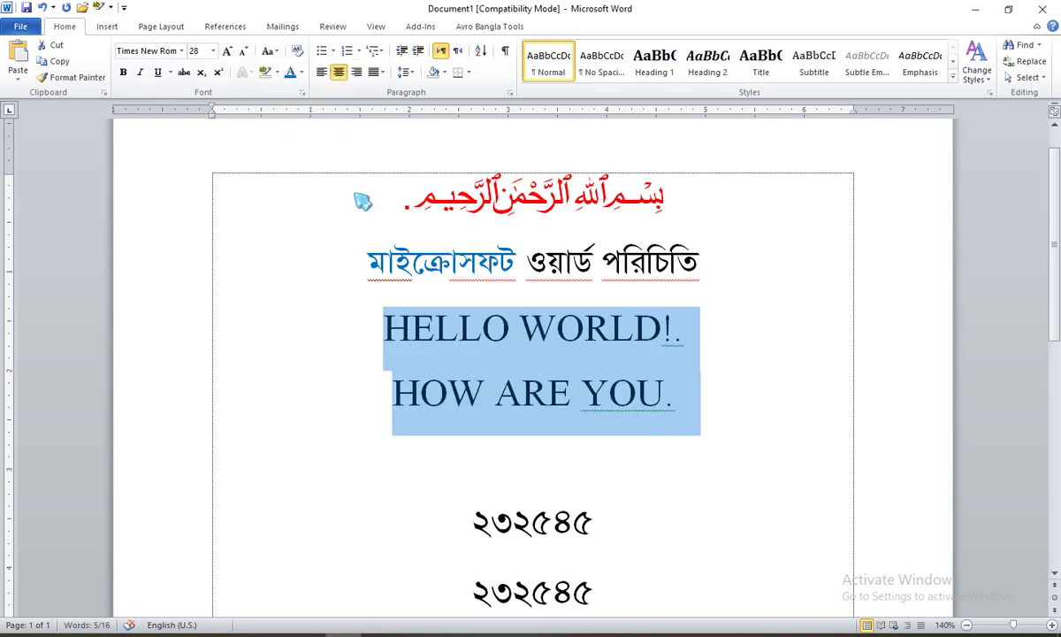
pyautogui.click(270, 50)
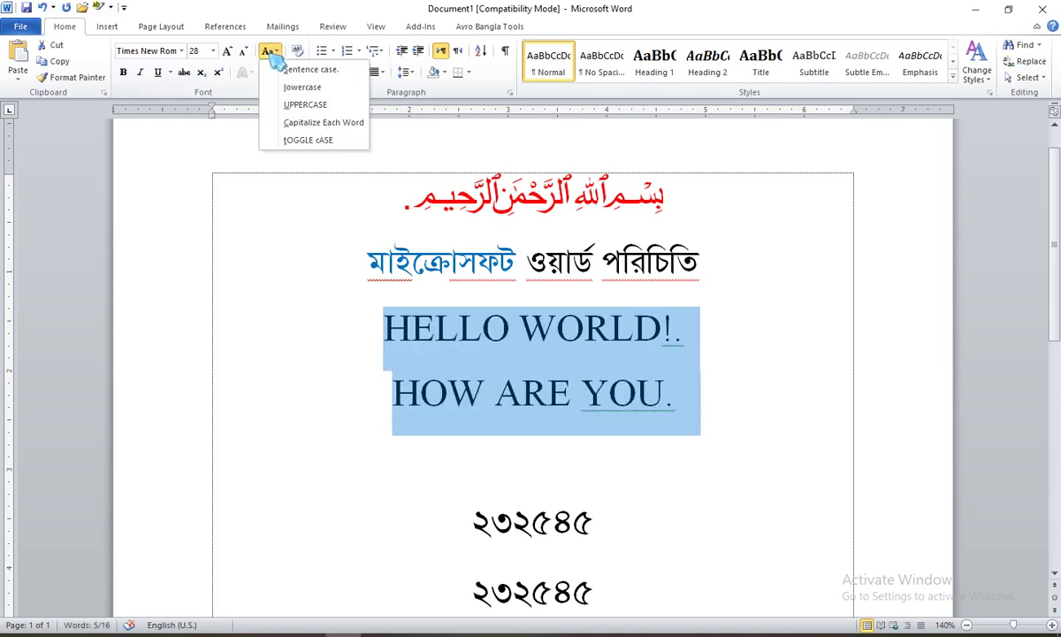
pyautogui.click(324, 123)
# Check the capitalised initials, then apply tOGGLE cASE to both lines
pyautogui.click(455, 345)
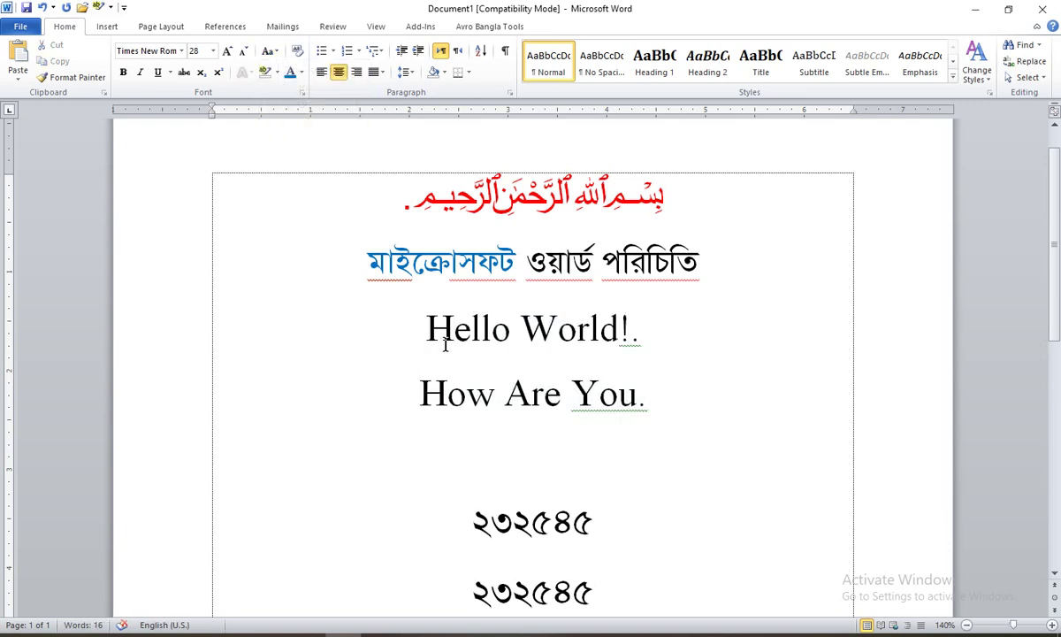
pyautogui.hotkey('shift', 'Left')
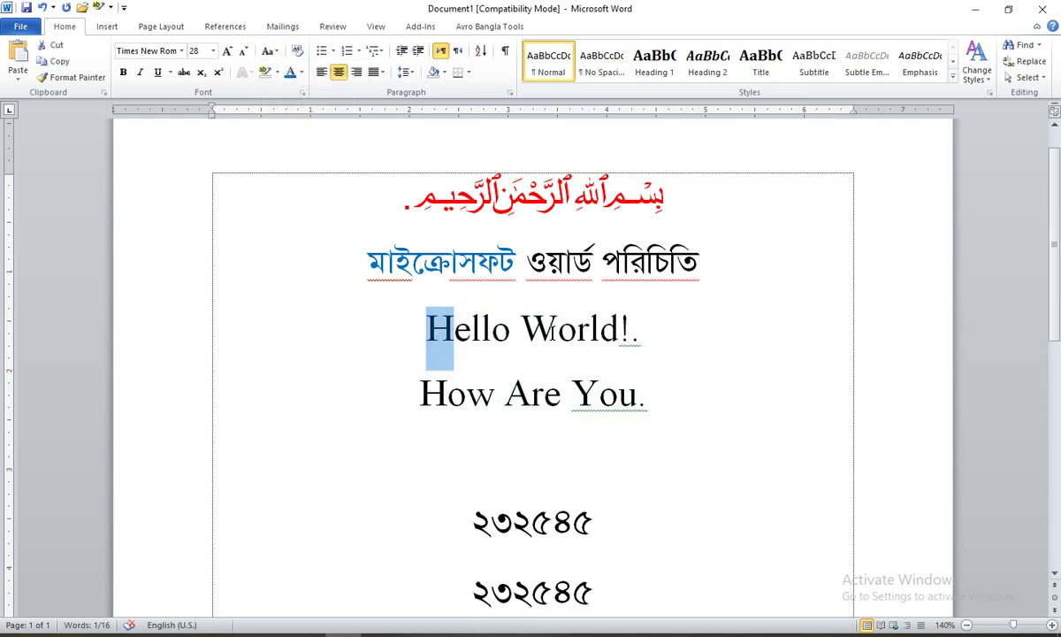
pyautogui.moveTo(550, 330); pyautogui.dragTo(531, 329)
pyautogui.click(449, 398)
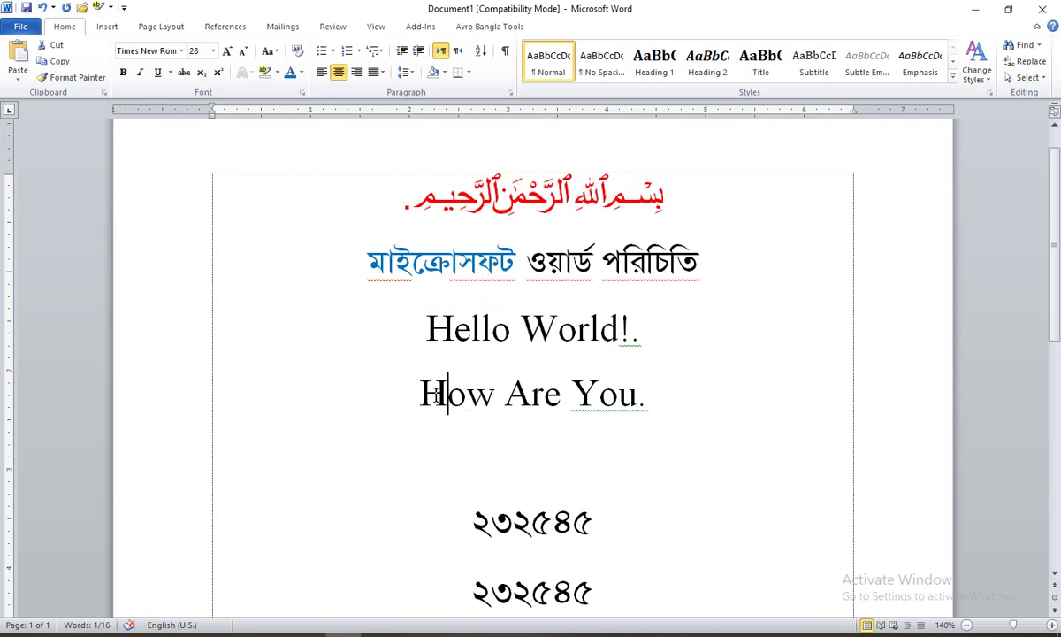
pyautogui.moveTo(437, 395); pyautogui.dragTo(409, 389)
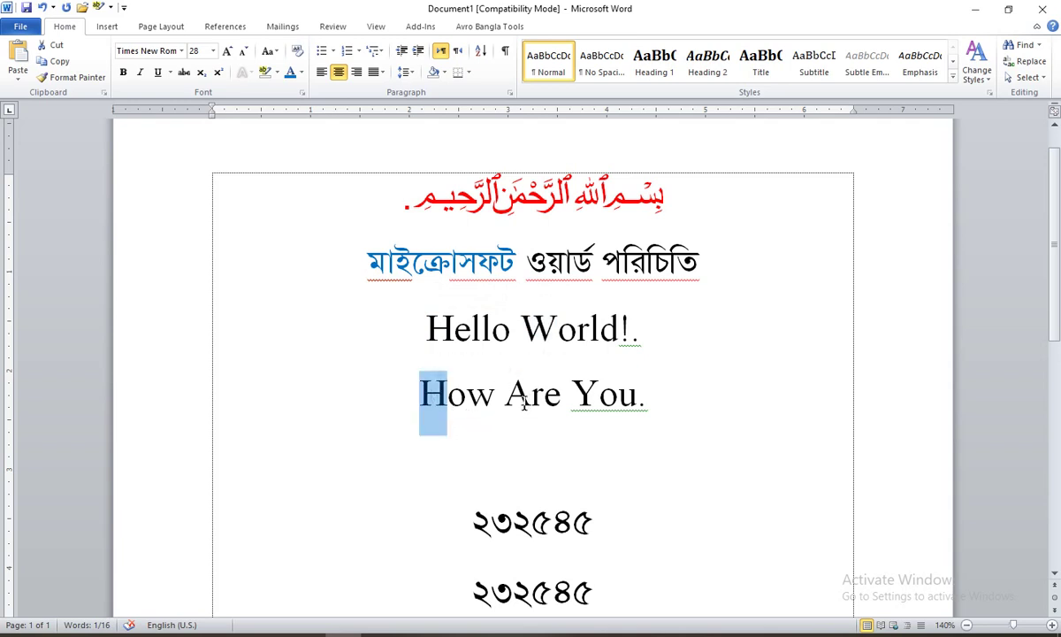
pyautogui.moveTo(503, 391); pyautogui.dragTo(531, 394)
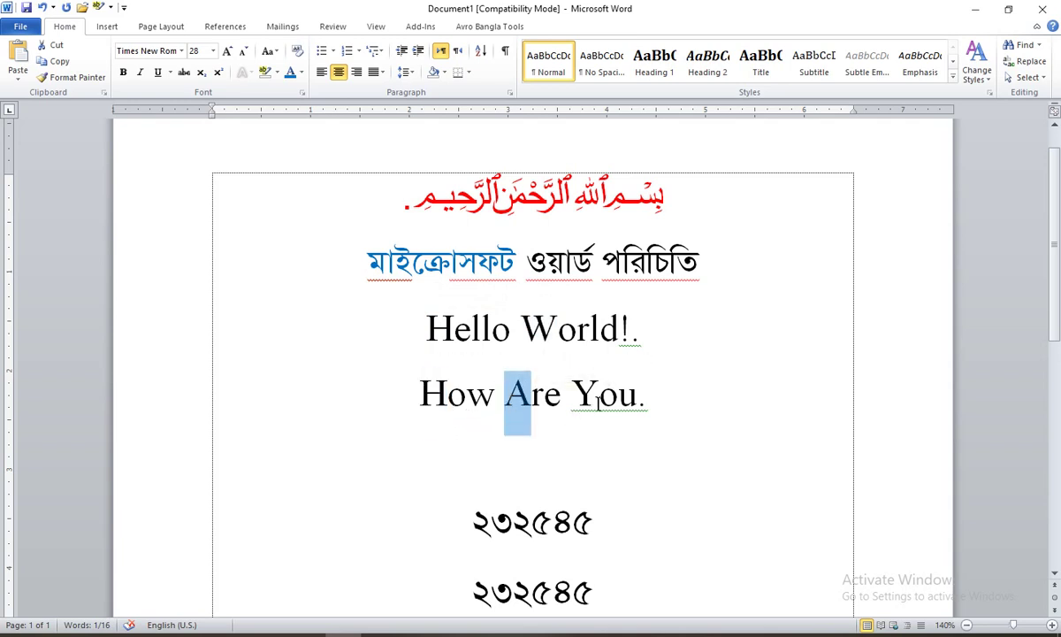
pyautogui.click(597, 398)
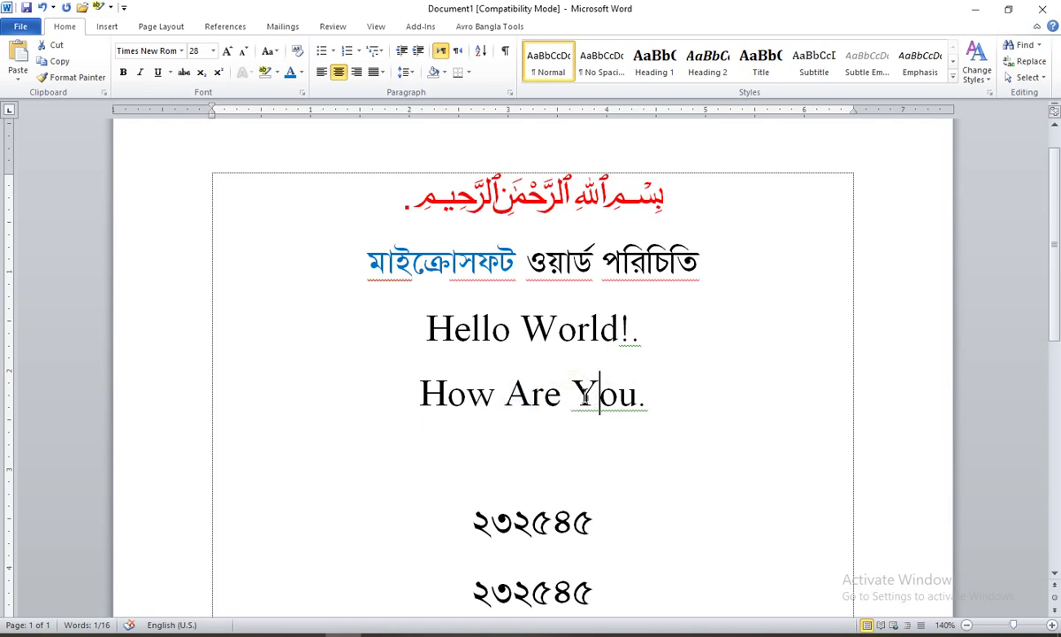
pyautogui.moveTo(598, 396); pyautogui.dragTo(572, 396)
pyautogui.click(706, 396)
pyautogui.moveTo(706, 395); pyautogui.dragTo(415, 342)
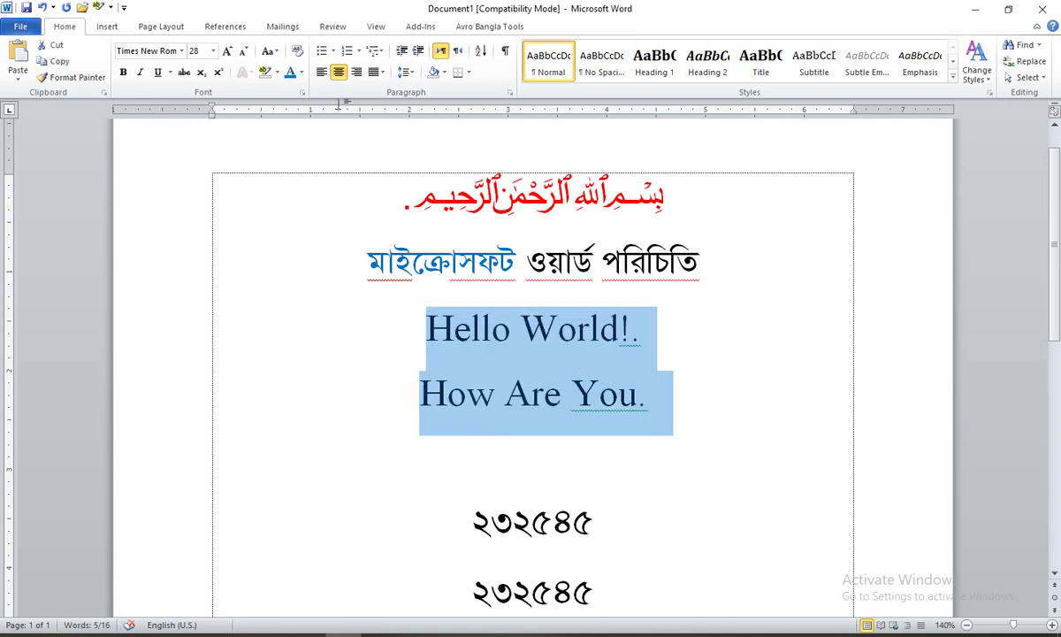
pyautogui.click(268, 50)
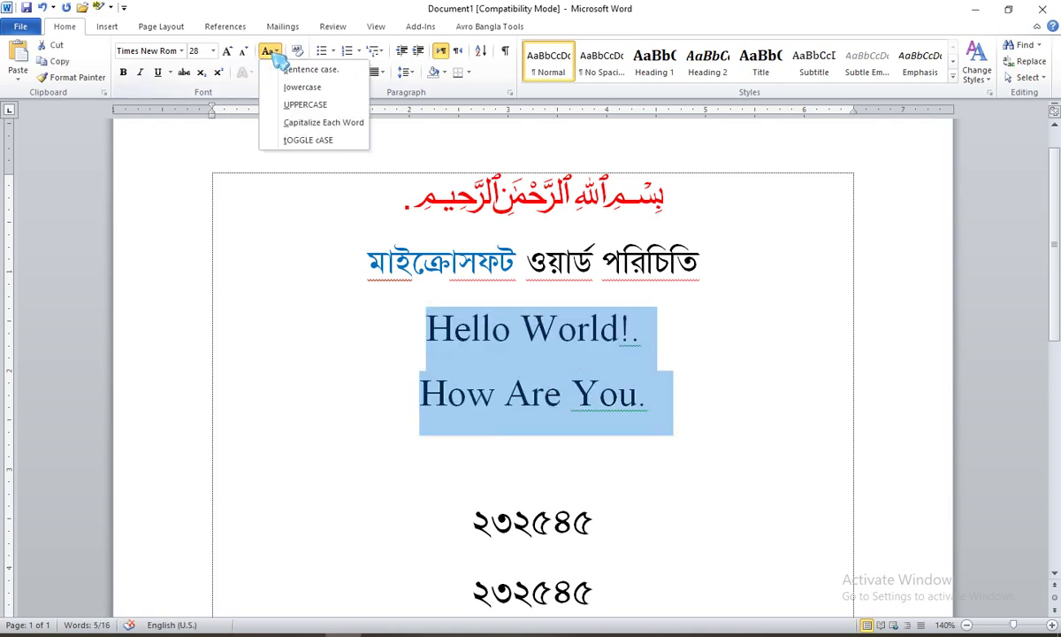
pyautogui.click(307, 141)
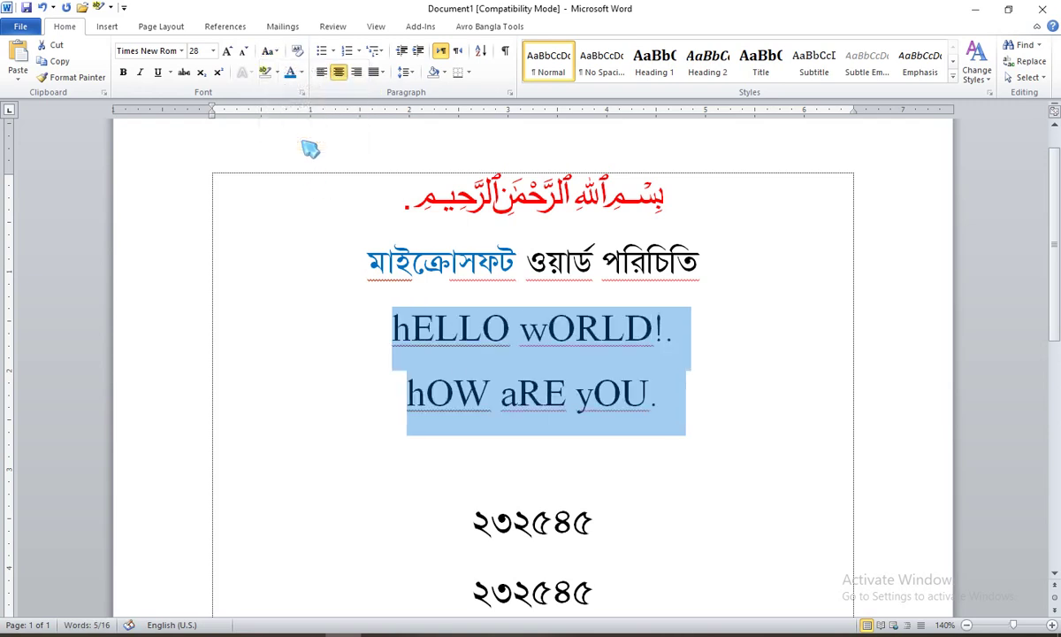
# Check the lowercase initials, then return both lines to Sentence case
pyautogui.click(449, 375)
pyautogui.moveTo(392, 329); pyautogui.dragTo(413, 329)
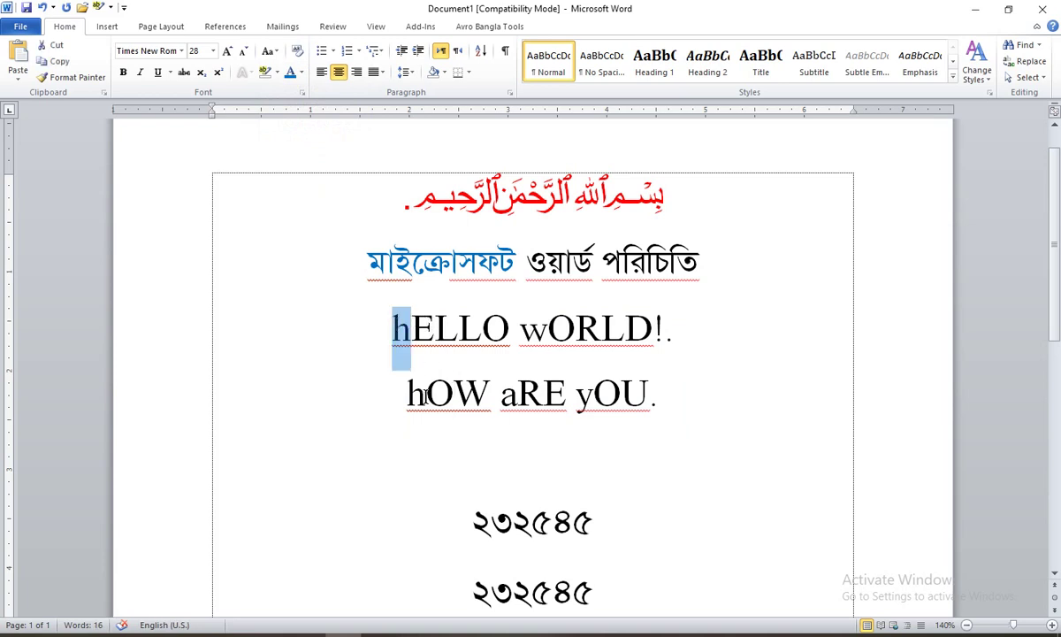
pyautogui.moveTo(426, 396); pyautogui.dragTo(402, 395)
pyautogui.moveTo(520, 329); pyautogui.dragTo(541, 329)
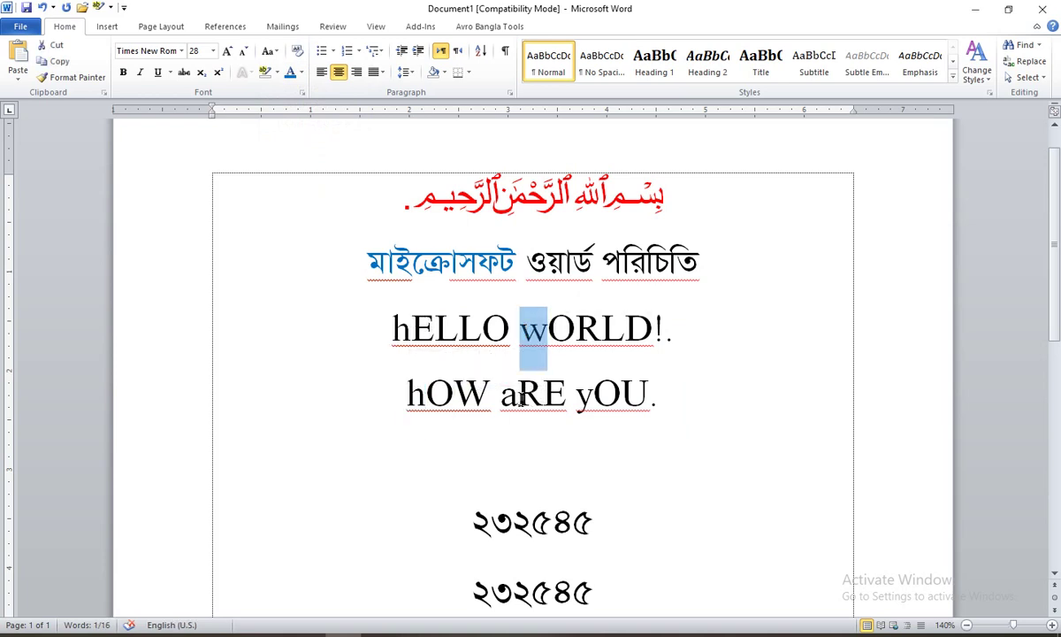
pyautogui.moveTo(501, 395); pyautogui.dragTo(517, 395)
pyautogui.moveTo(593, 396); pyautogui.dragTo(582, 398)
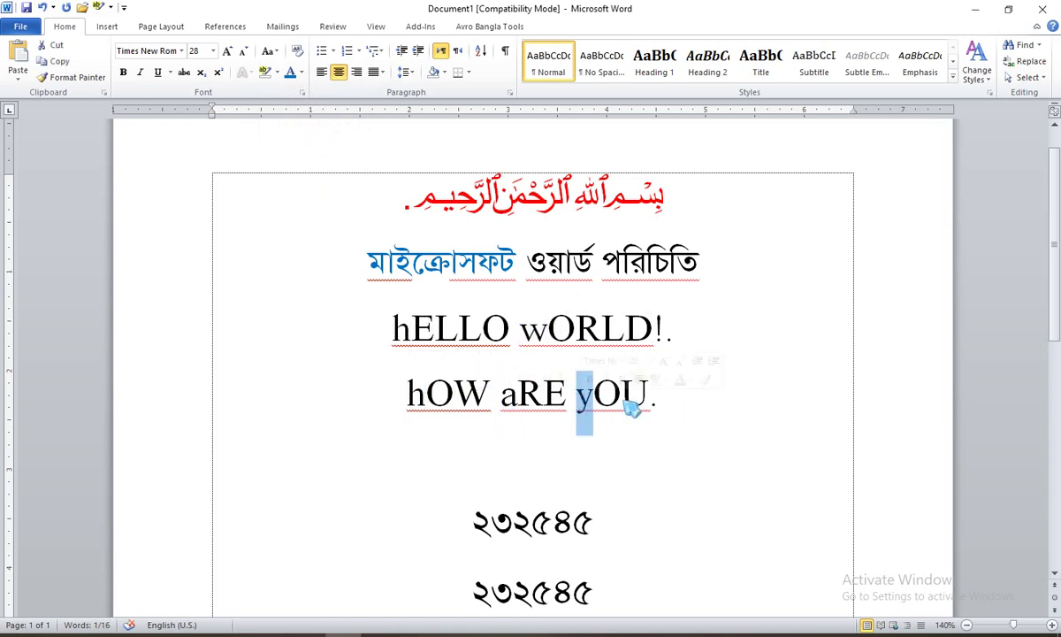
pyautogui.click(668, 400)
pyautogui.moveTo(353, 319); pyautogui.dragTo(637, 390)
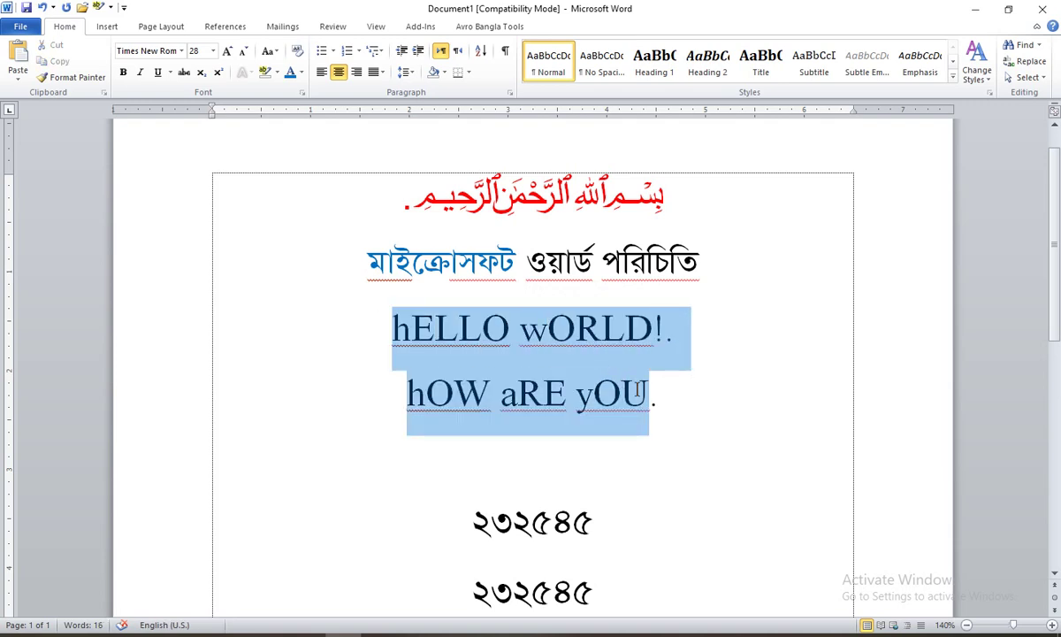
pyautogui.click(404, 334)
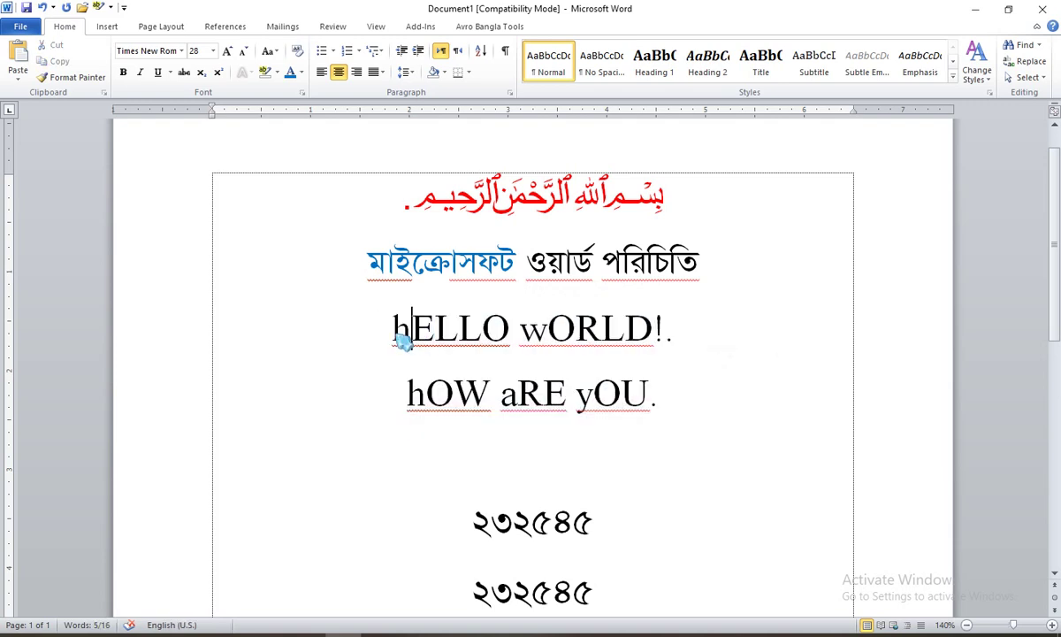
pyautogui.moveTo(658, 390); pyautogui.dragTo(368, 316)
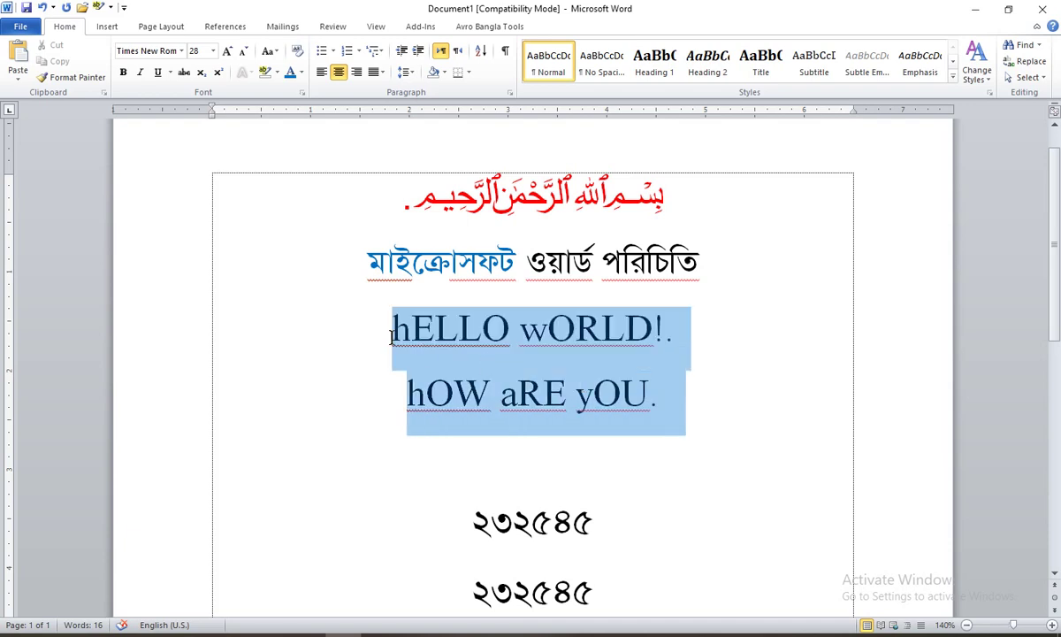
pyautogui.click(270, 52)
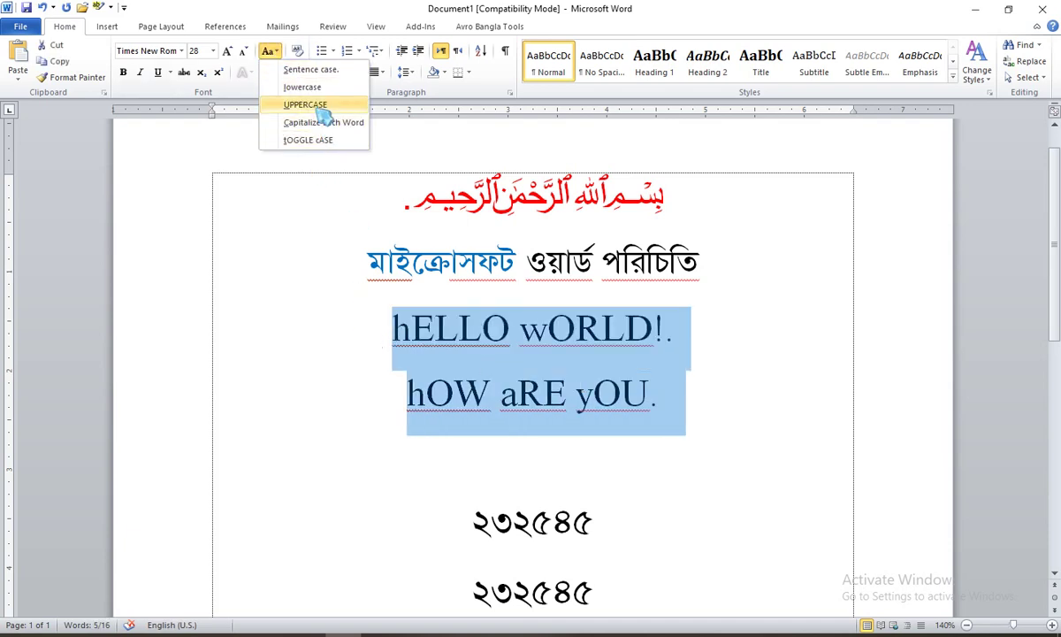
pyautogui.click(307, 71)
pyautogui.moveTo(416, 360); pyautogui.dragTo(661, 387)
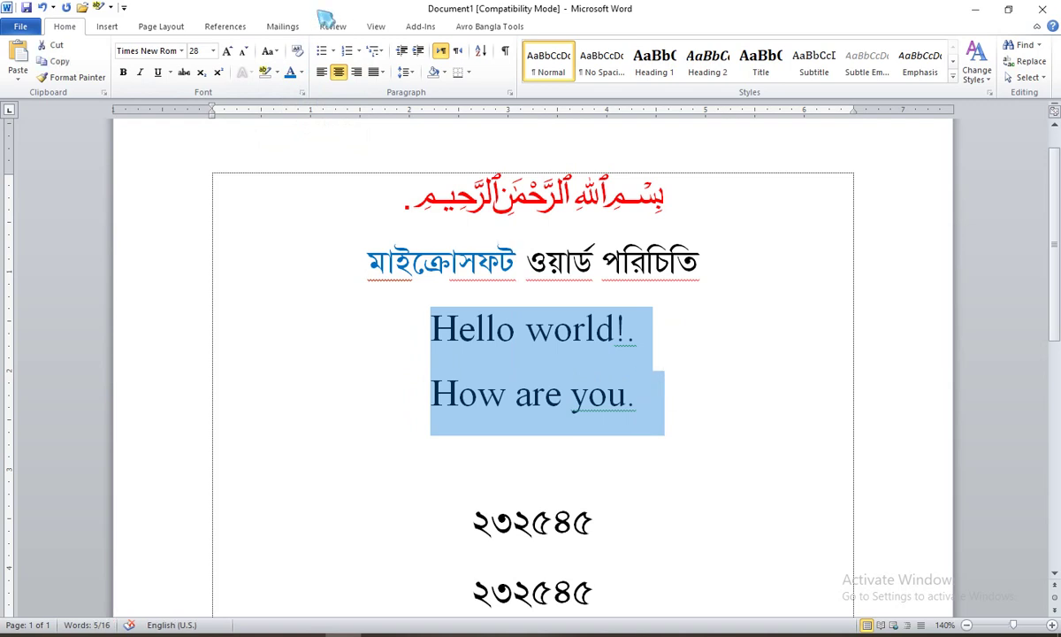
pyautogui.click(269, 51)
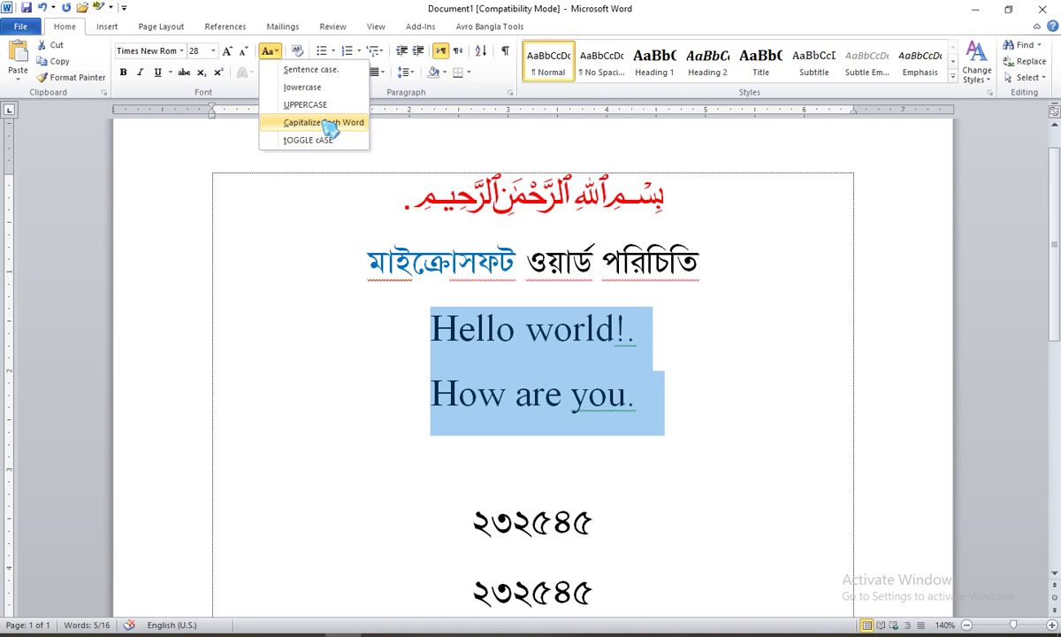
pyautogui.click(271, 51)
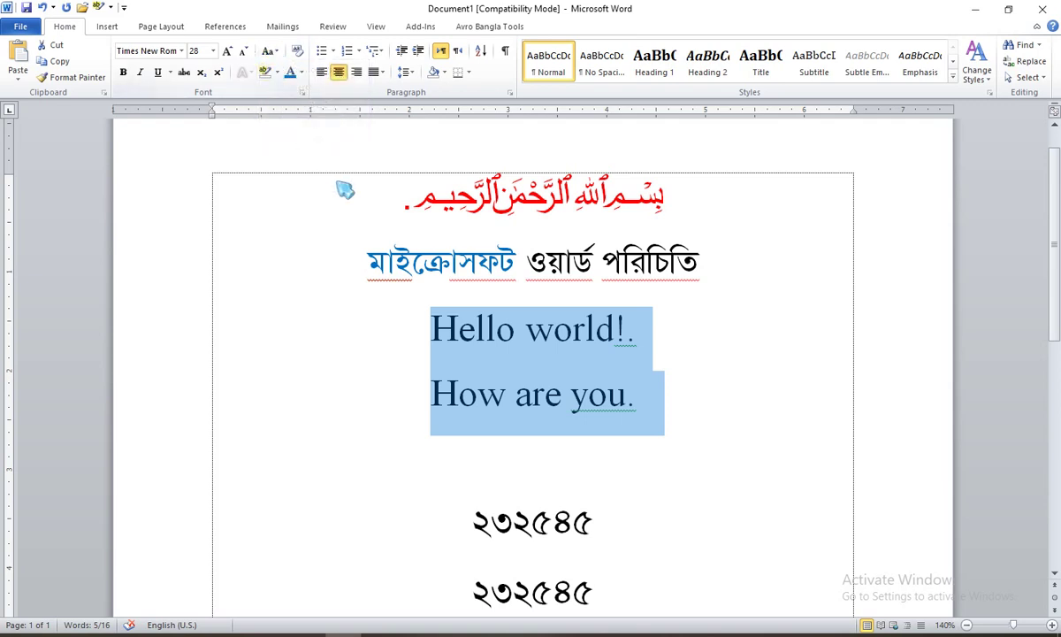
# Grow 'Hello world!.' to 72 pt and colour it dark blue
pyautogui.click(501, 264)
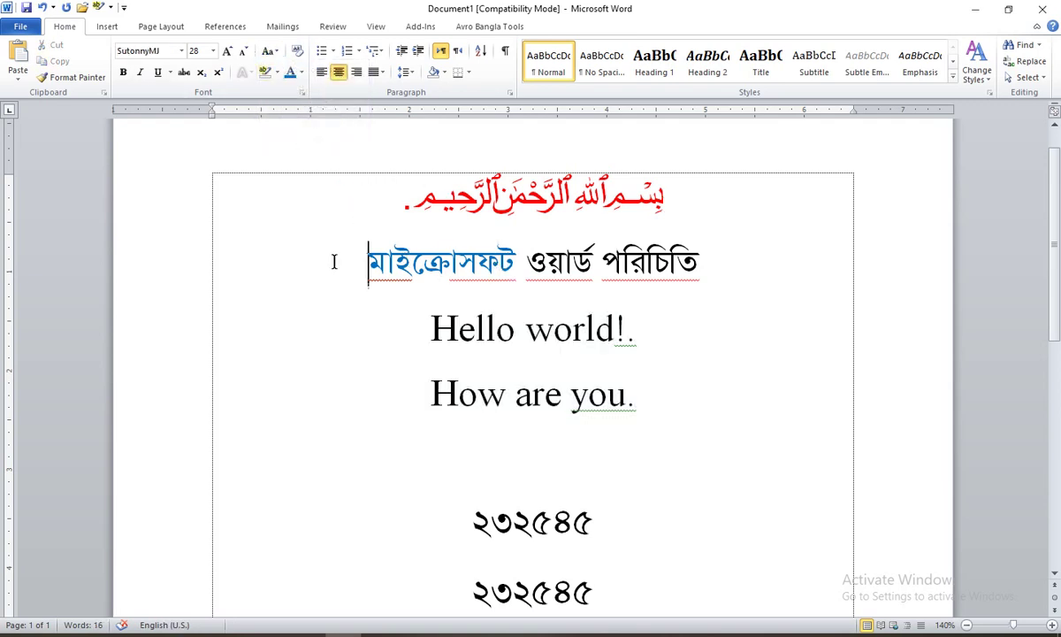
pyautogui.moveTo(333, 258); pyautogui.dragTo(703, 261)
pyautogui.moveTo(430, 329); pyautogui.dragTo(736, 329)
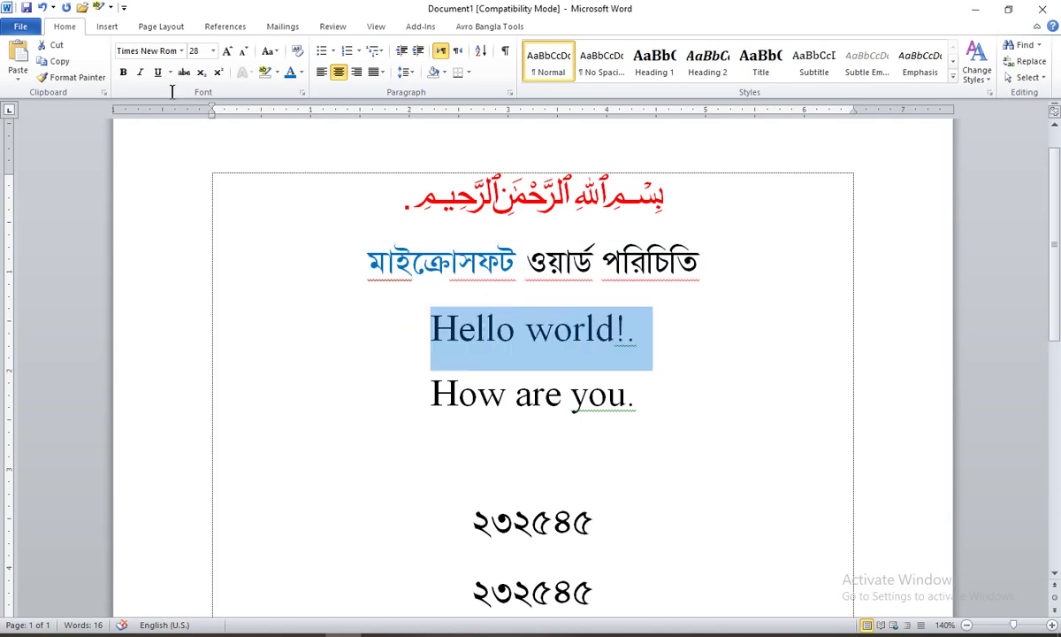
pyautogui.click(228, 50)
pyautogui.click(228, 50)
pyautogui.click(227, 51)
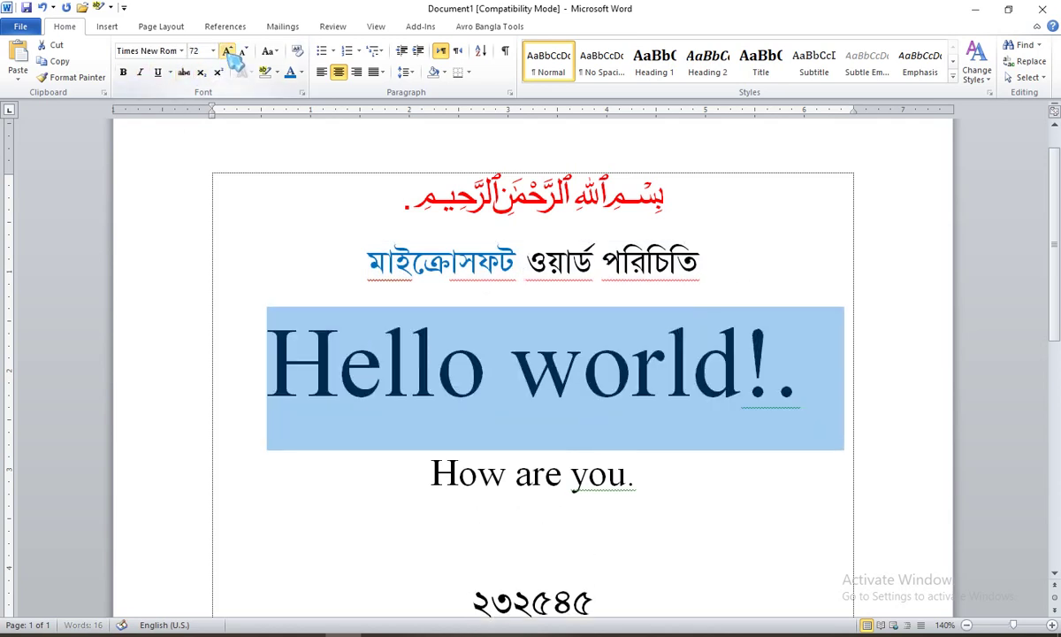
pyautogui.click(444, 72)
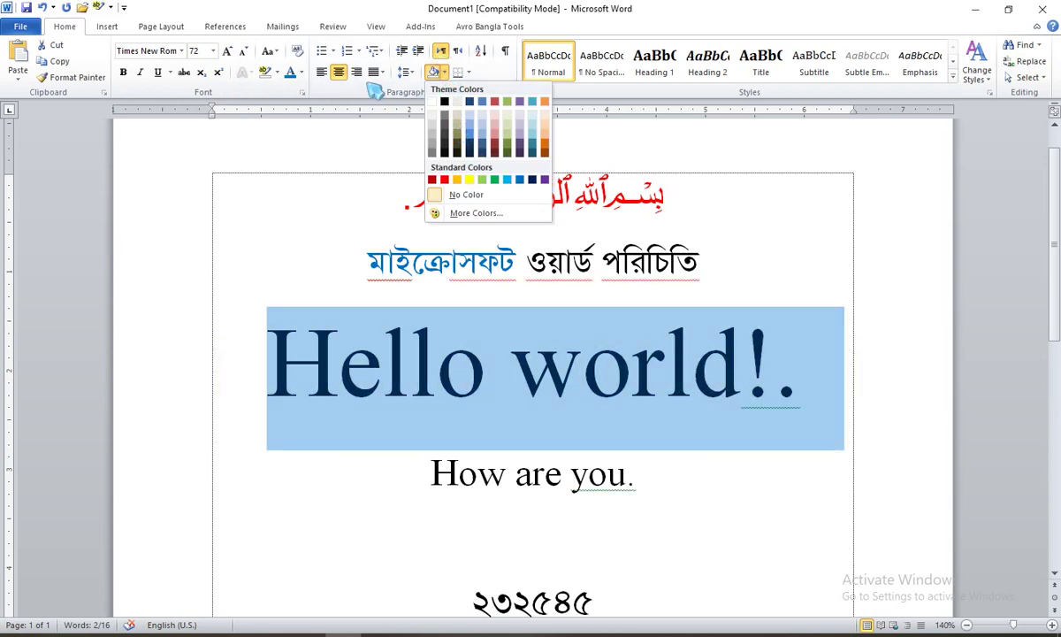
pyautogui.click(302, 72)
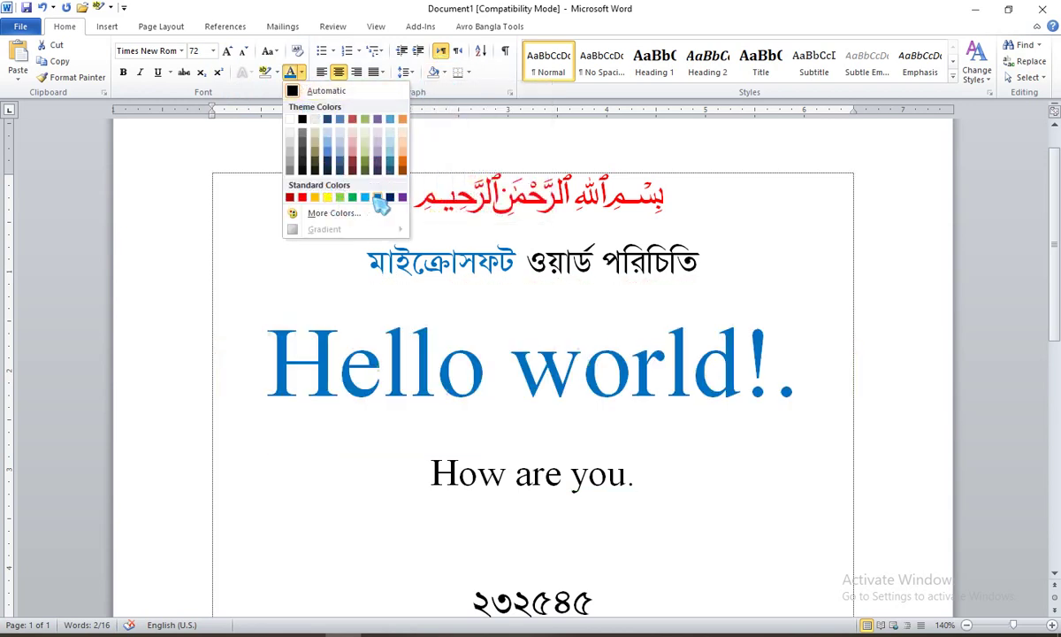
pyautogui.click(390, 196)
pyautogui.click(371, 226)
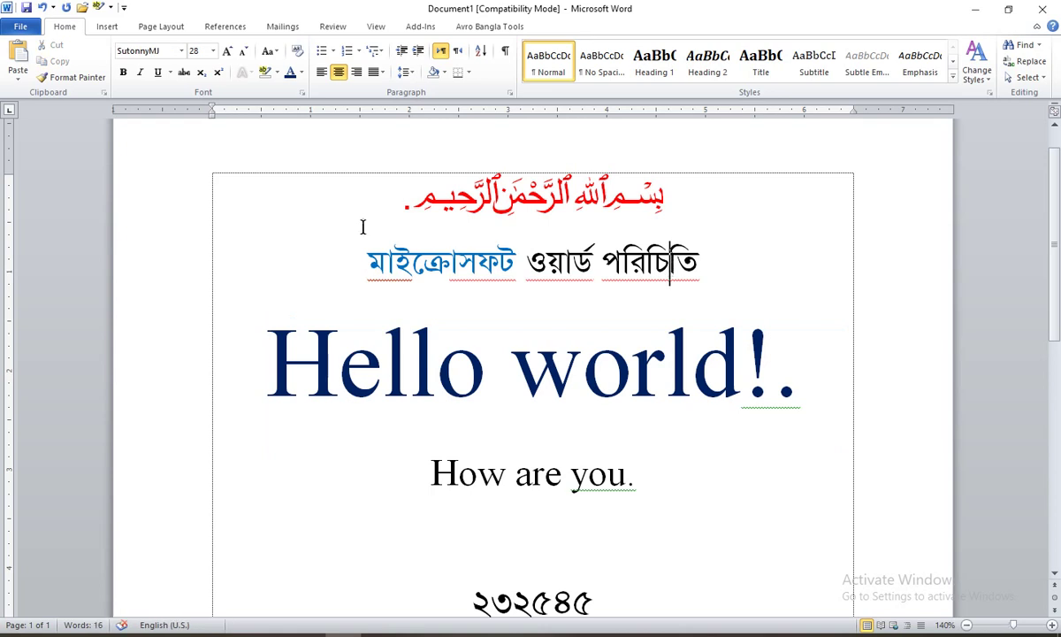
pyautogui.scroll(-1, 363, 227)
pyautogui.moveTo(680, 451); pyautogui.dragTo(363, 243)
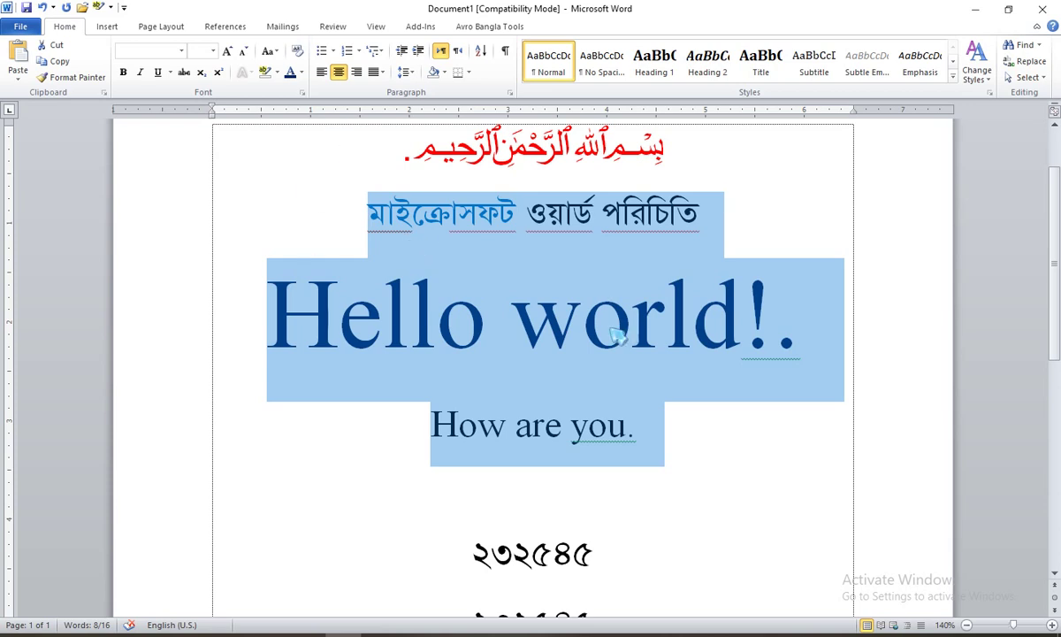
# Clear all formatting from the Bangla title and both English lines, leaving plain 11 pt Calibri
pyautogui.click(299, 52)
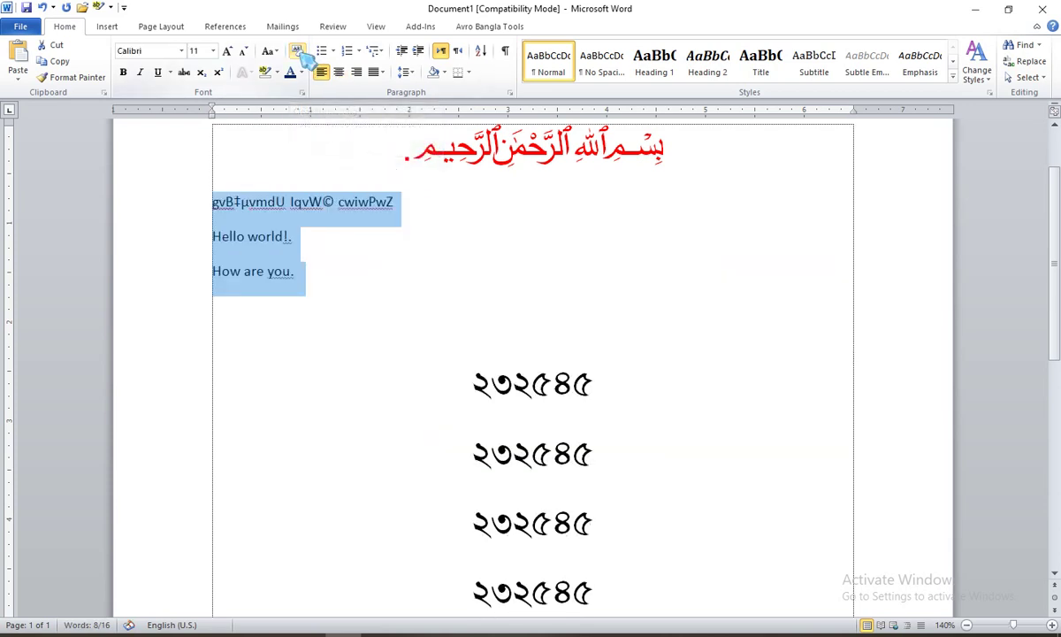
pyautogui.click(310, 248)
pyautogui.click(169, 202)
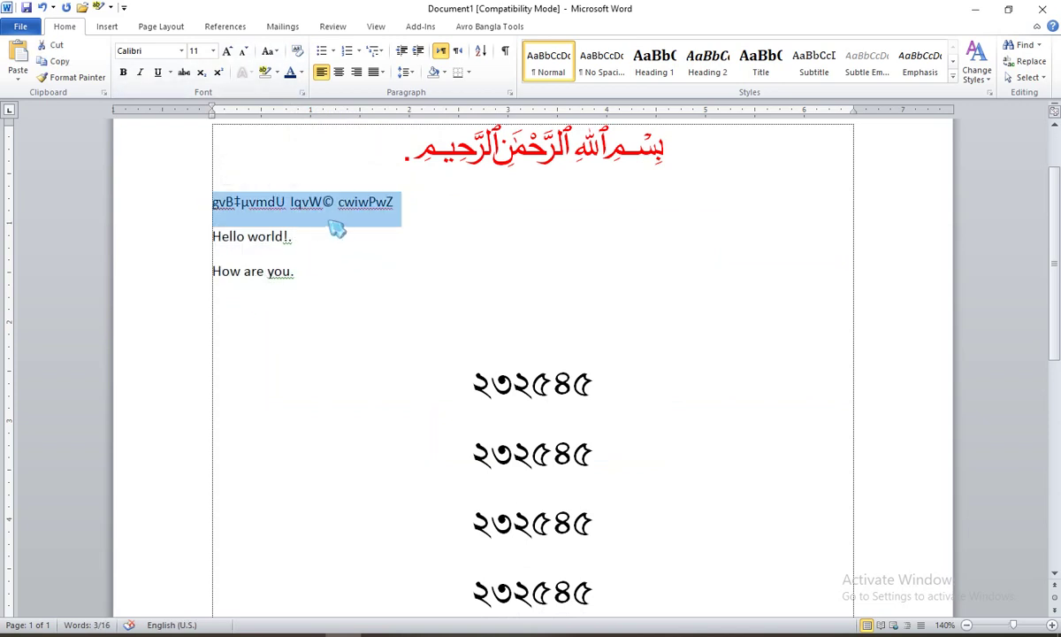
pyautogui.click(336, 228)
pyautogui.click(161, 209)
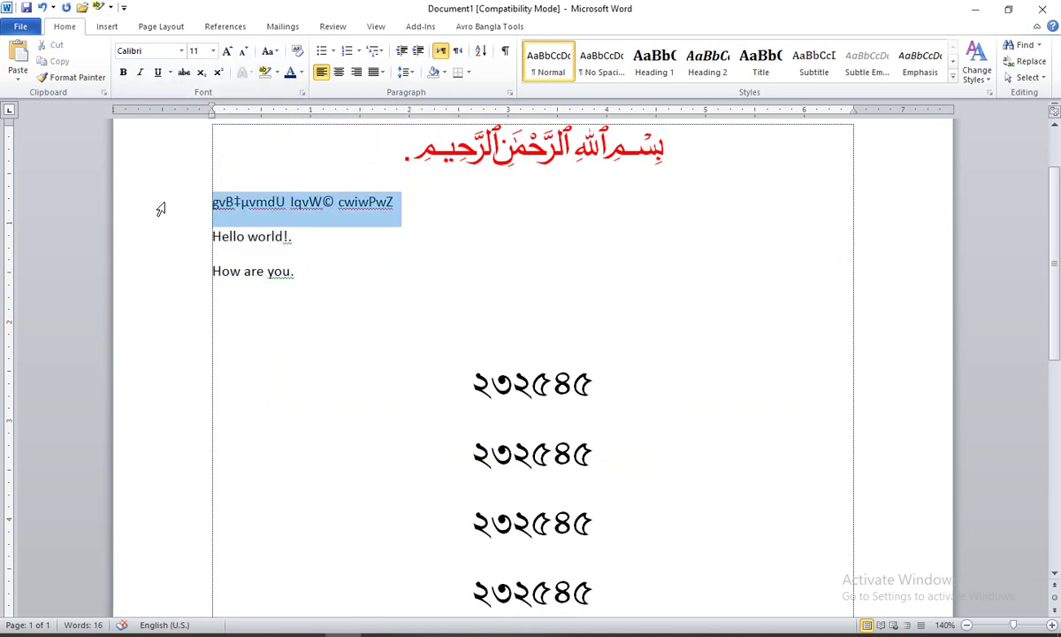
pyautogui.click(244, 239)
pyautogui.moveTo(176, 180); pyautogui.dragTo(182, 265)
pyautogui.click(222, 272)
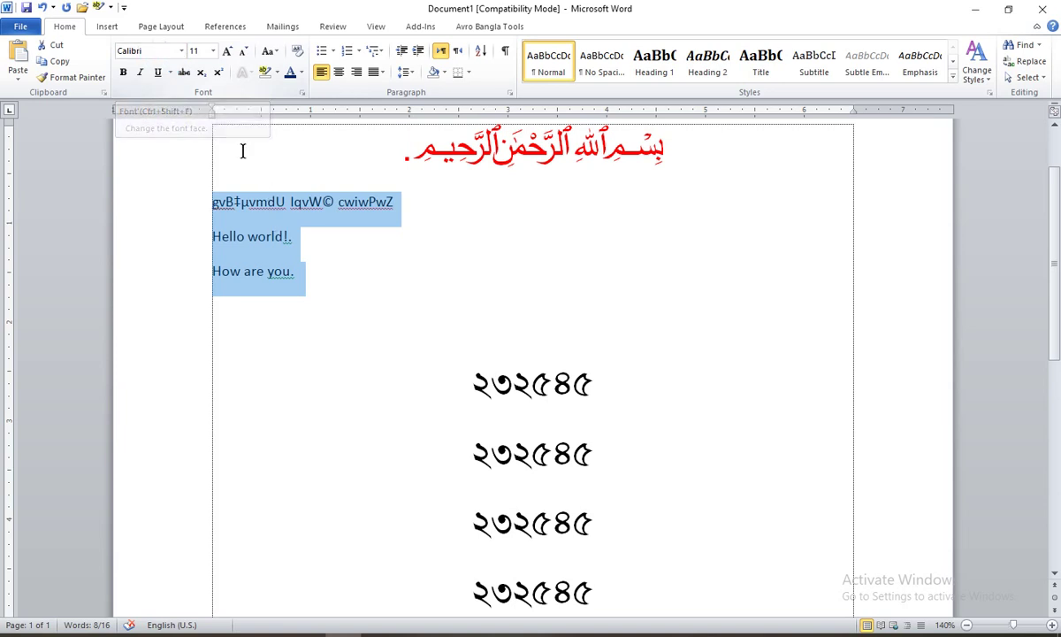
pyautogui.click(281, 261)
pyautogui.moveTo(181, 216); pyautogui.dragTo(178, 278)
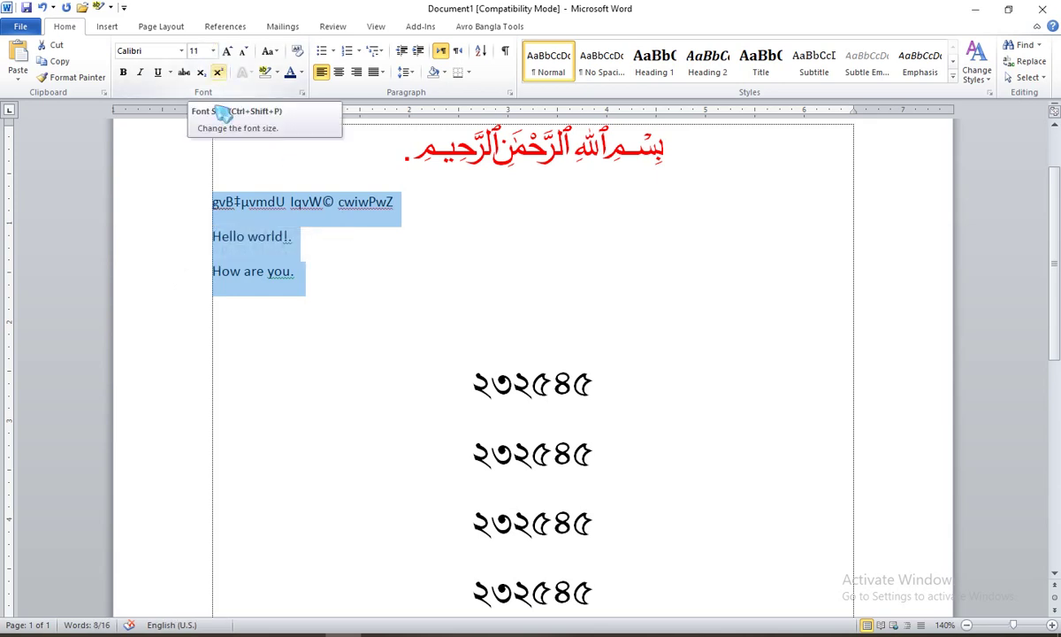
# Grow 'Hello world!.' to 22 pt and centre it
pyautogui.click(290, 246)
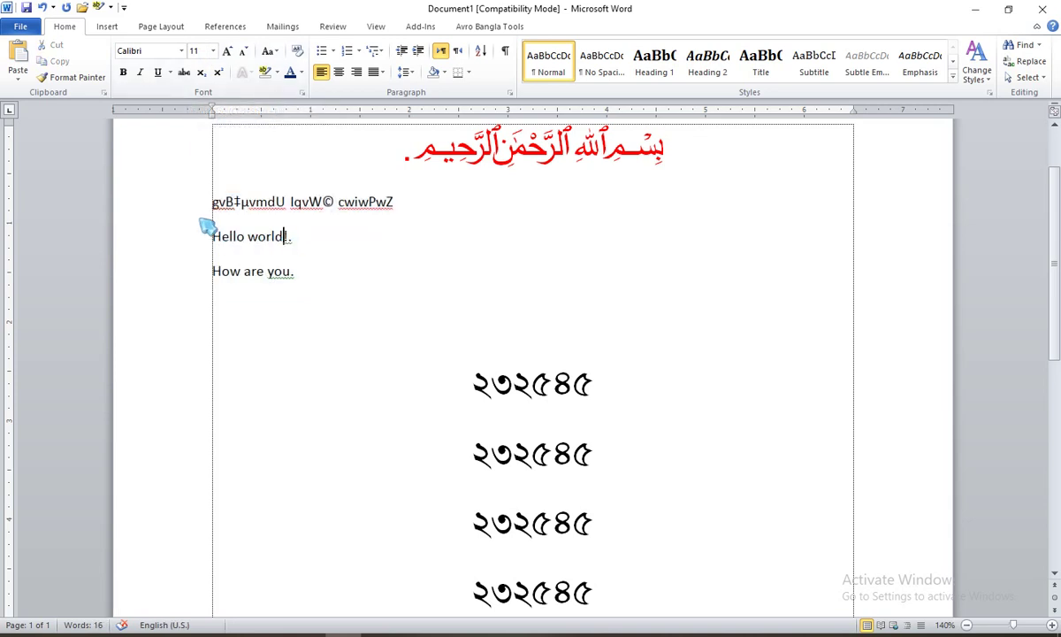
pyautogui.moveTo(177, 196); pyautogui.dragTo(195, 283)
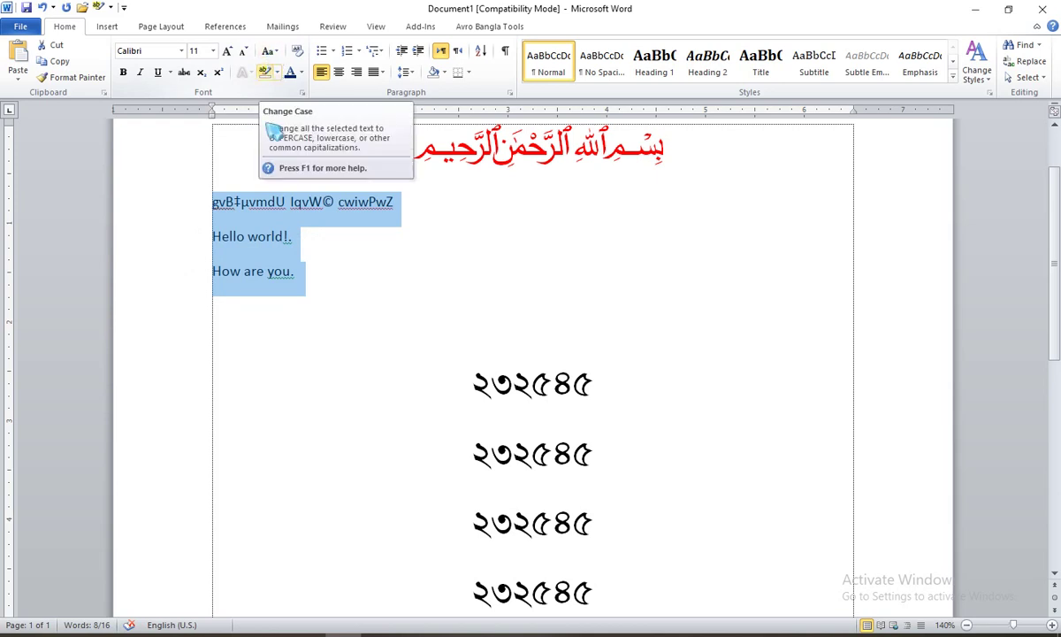
pyautogui.click(258, 236)
pyautogui.click(178, 237)
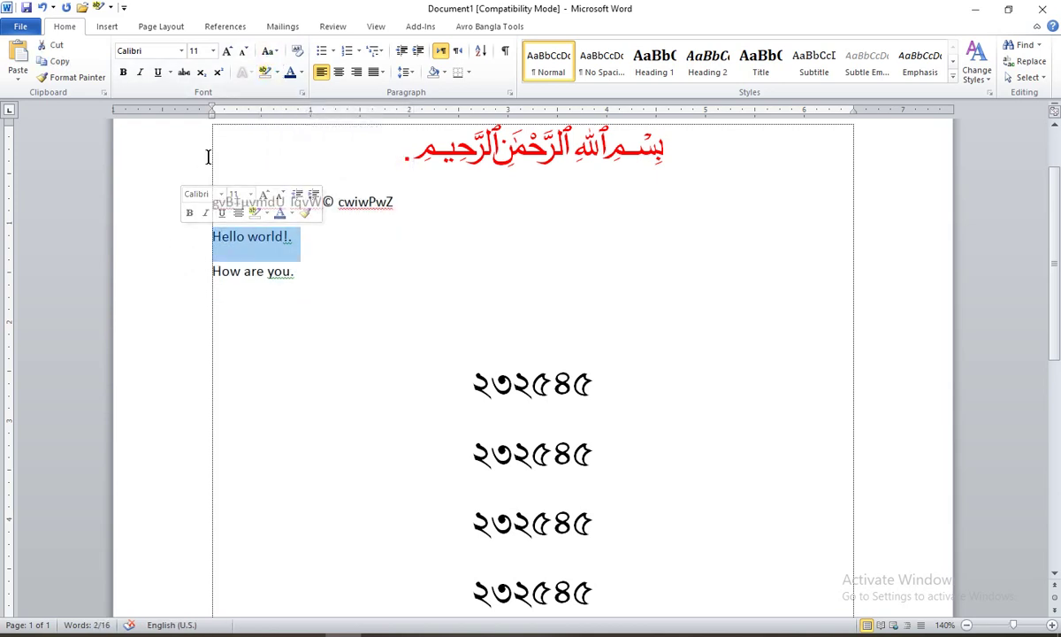
pyautogui.click(227, 50)
pyautogui.click(226, 51)
pyautogui.click(226, 51)
pyautogui.click(226, 50)
pyautogui.click(226, 51)
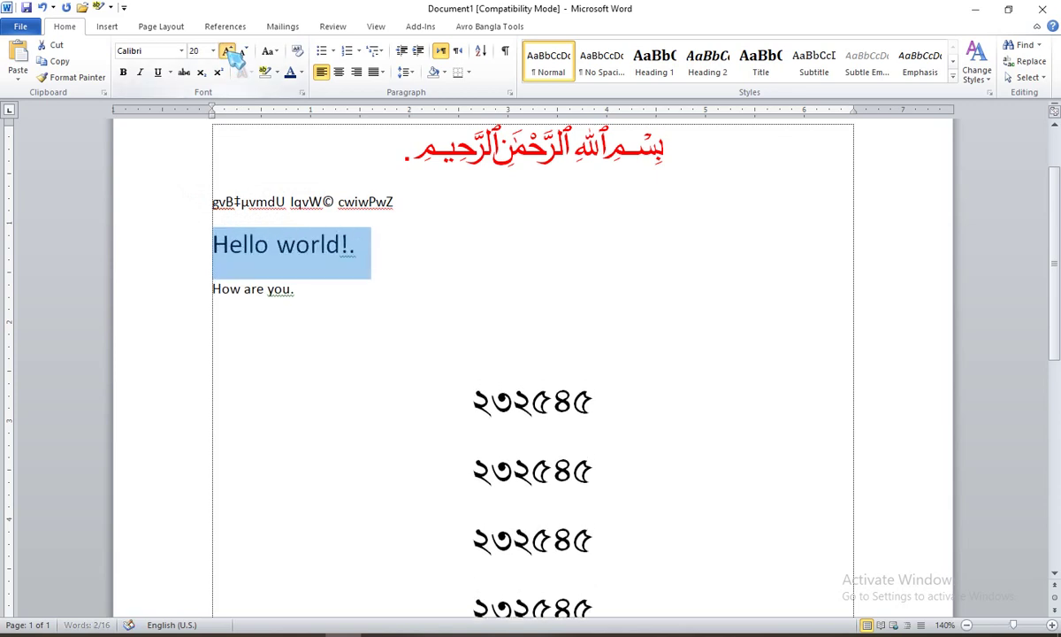
pyautogui.click(226, 51)
pyautogui.click(339, 72)
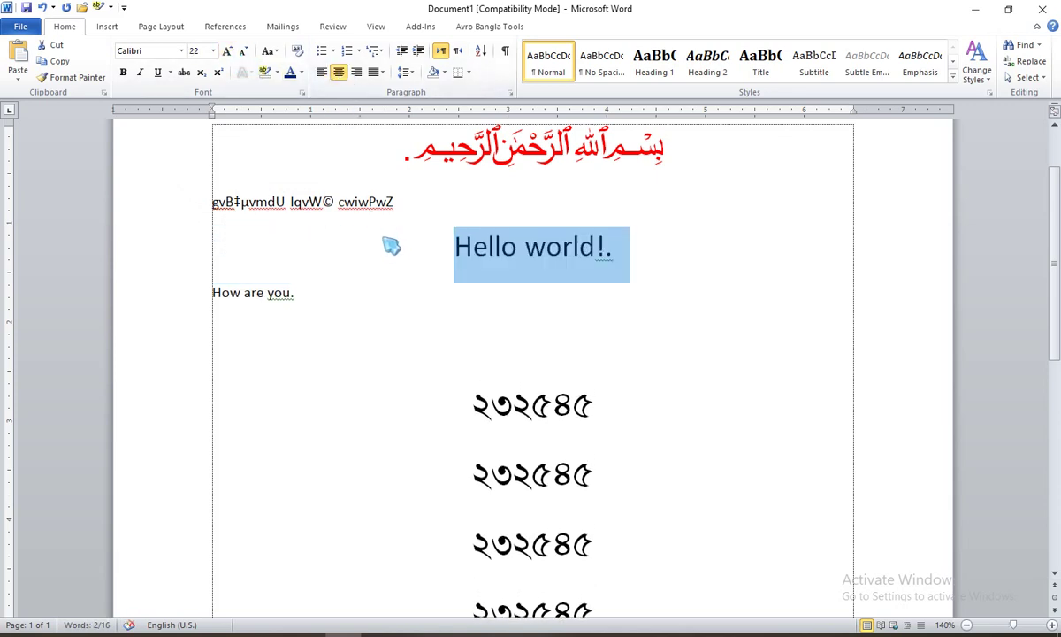
# Delete the garbled title line above it
pyautogui.click(183, 212)
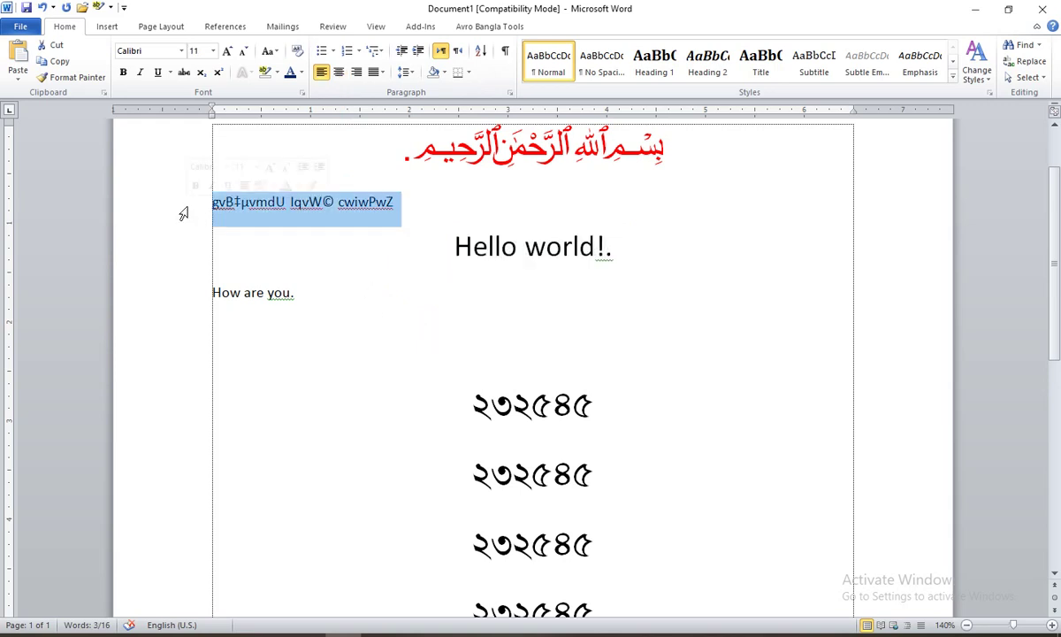
pyautogui.press('Delete')
pyautogui.scroll(2, 296, 202)
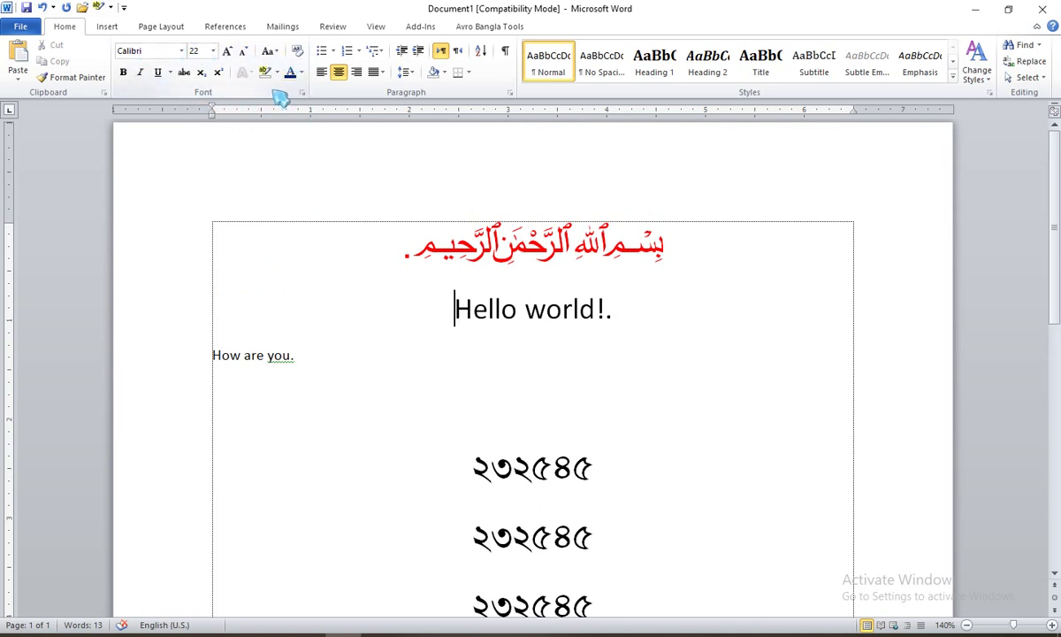
pyautogui.click(486, 370)
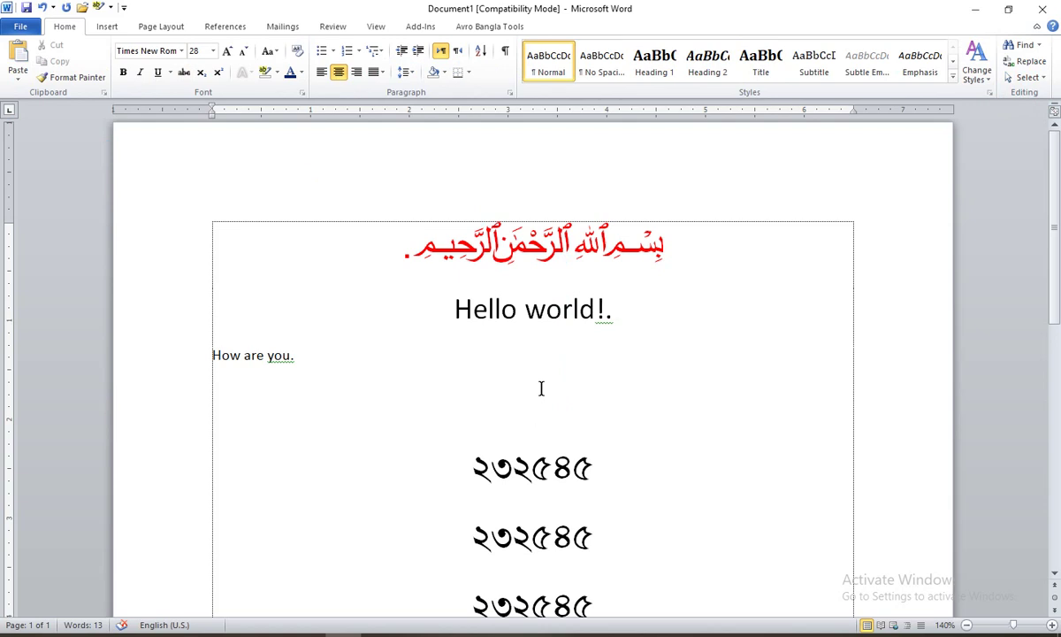
pyautogui.scroll(-1, 493, 378)
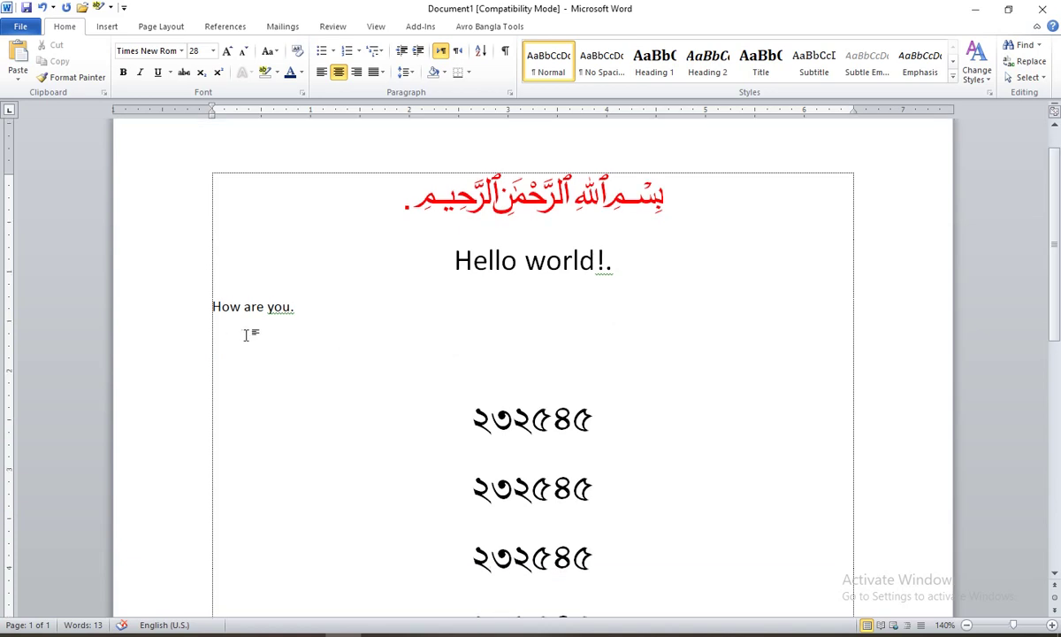